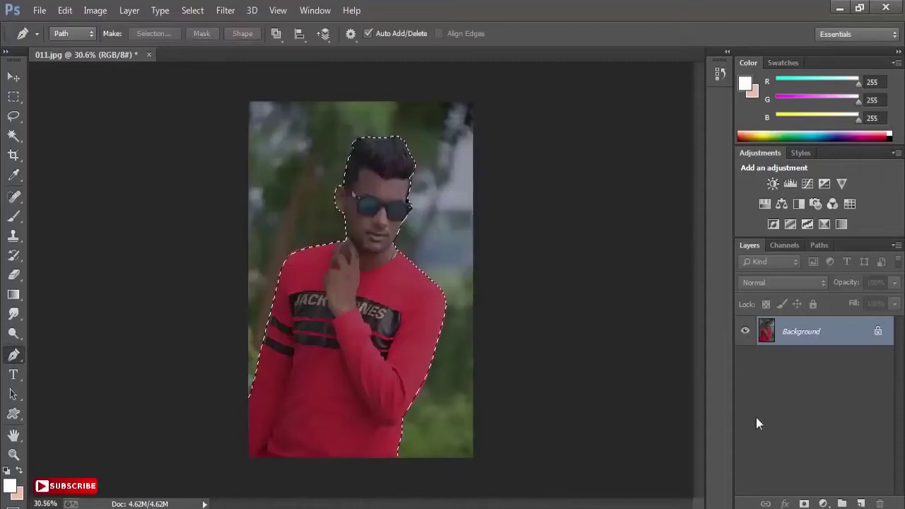
# Mask the background photo with the selection around the man and duplicate the masked layer.
pyautogui.click(803, 504)
pyautogui.moveTo(830, 330); pyautogui.dragTo(860, 504)
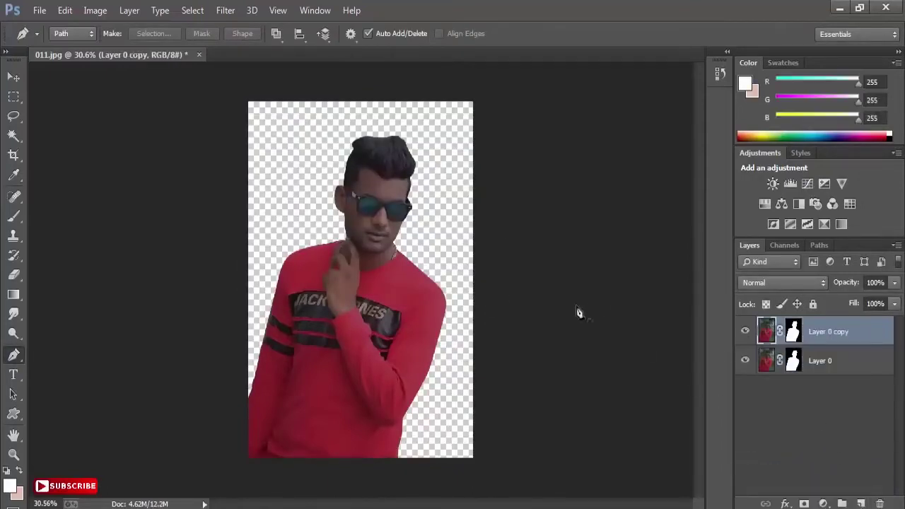
# Invert the layer mask of Layer 0 copy and apply it permanently, with Layer 0 hidden.
pyautogui.click(794, 334)
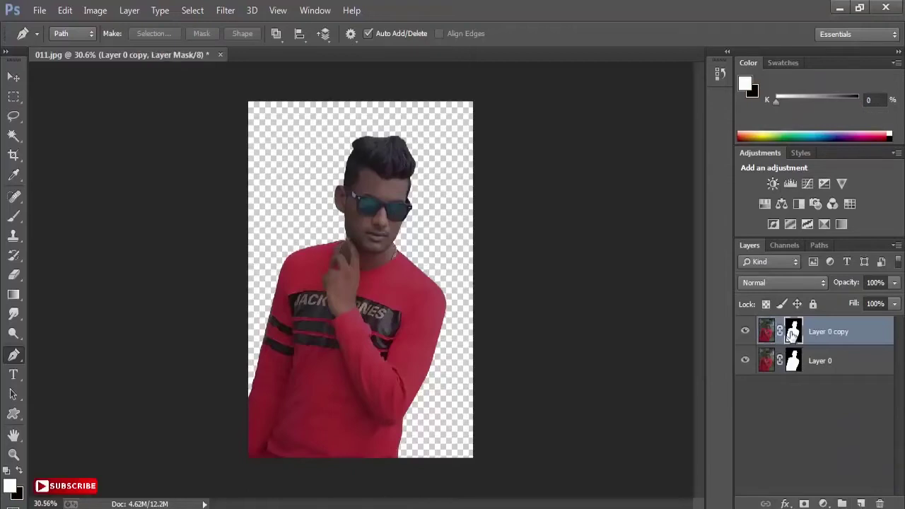
pyautogui.hotkey('ctrl', 'i')
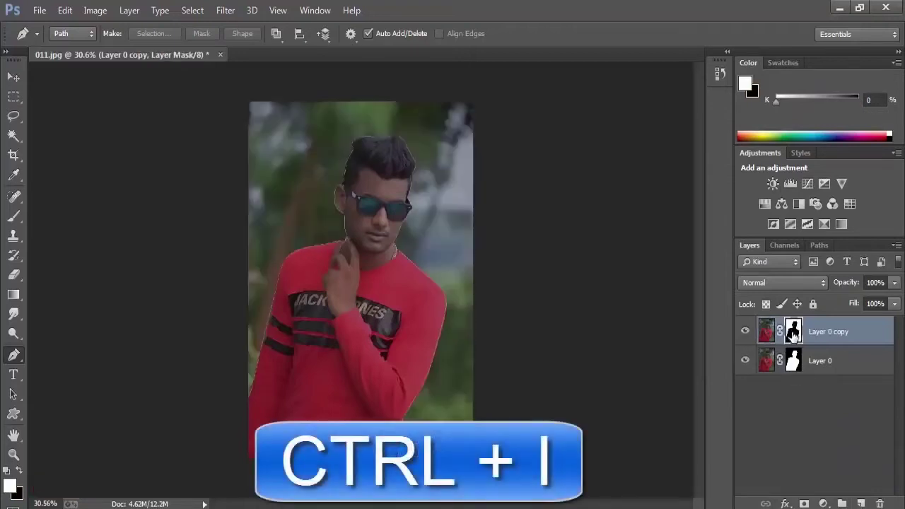
pyautogui.click(745, 361)
pyautogui.rightClick(794, 330)
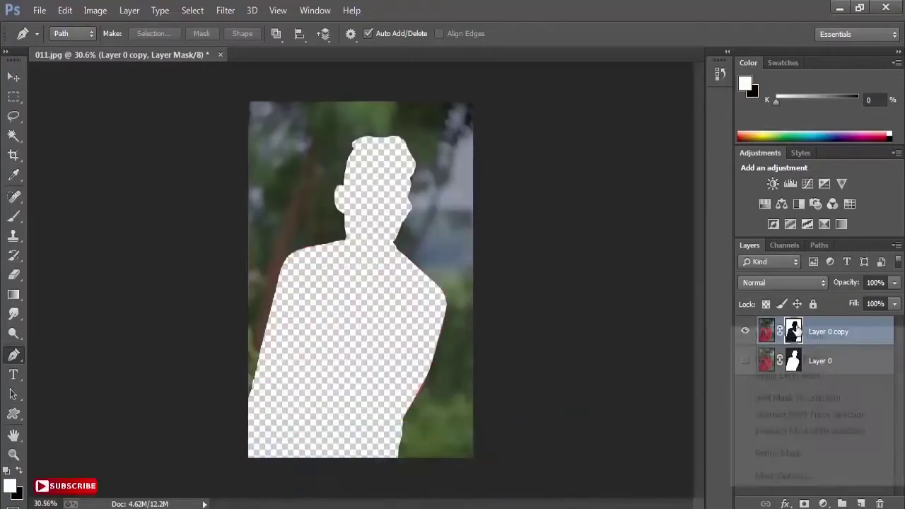
pyautogui.click(798, 376)
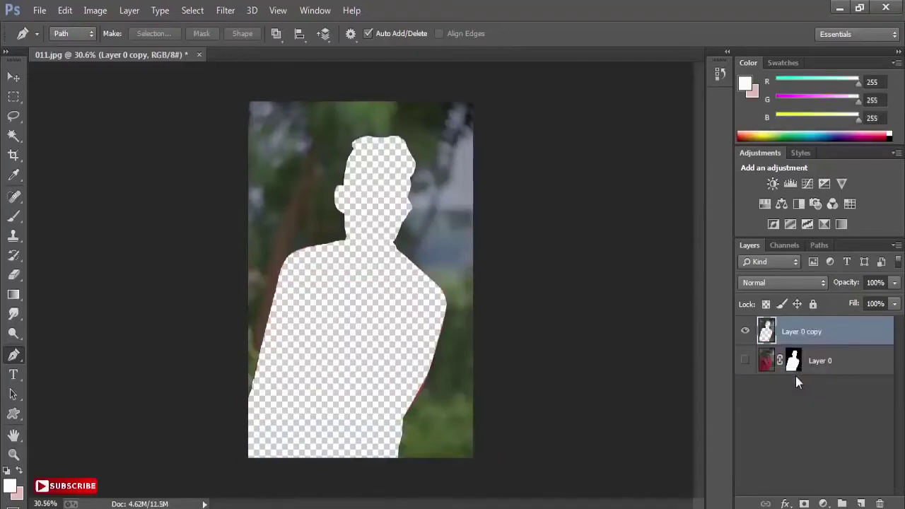
# Load Layer 0's mask as a selection, fill it with Content-Aware at 100% opacity on Layer 0 copy, and deselect.
pyautogui.moveTo(792, 361); pyautogui.dragTo(794, 365)
pyautogui.keyDown('ctrl'); pyautogui.click(794, 365); pyautogui.keyUp('ctrl')
pyautogui.click(16, 117)
pyautogui.rightClick(353, 268)
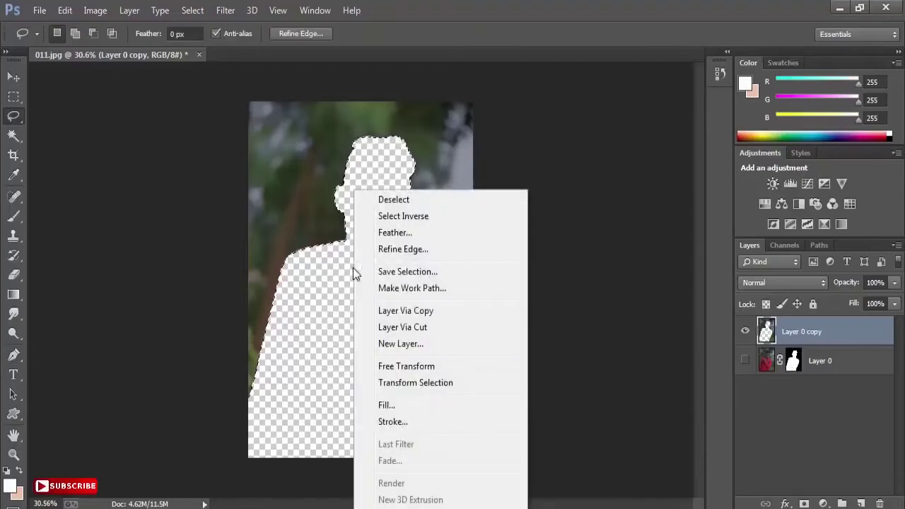
pyautogui.click(397, 407)
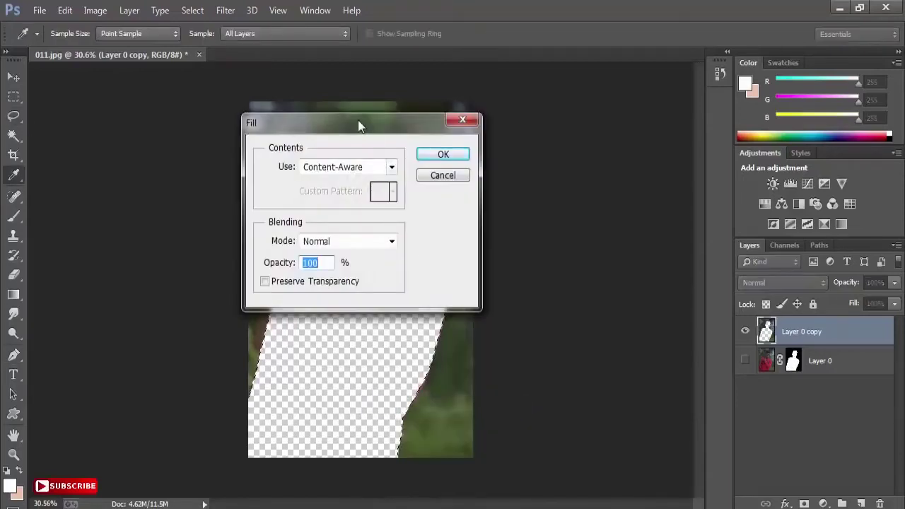
pyautogui.moveTo(357, 119); pyautogui.dragTo(510, 133)
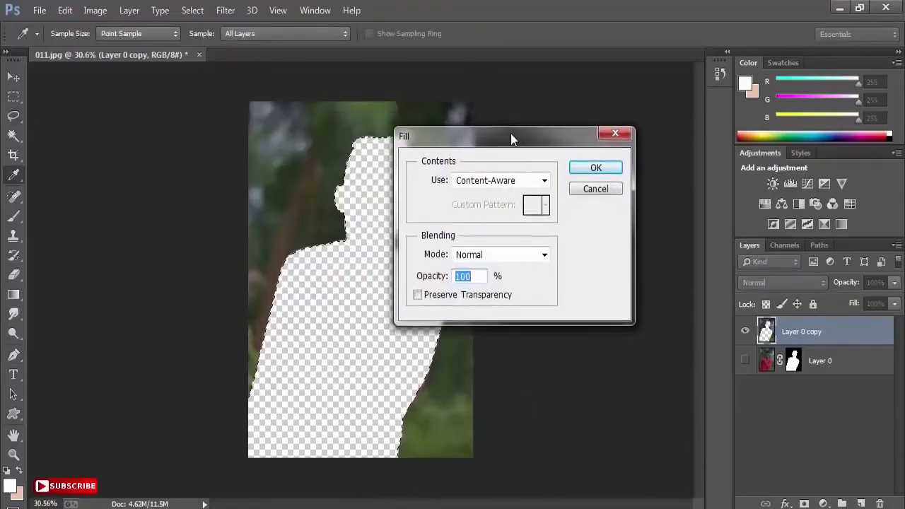
pyautogui.click(588, 171)
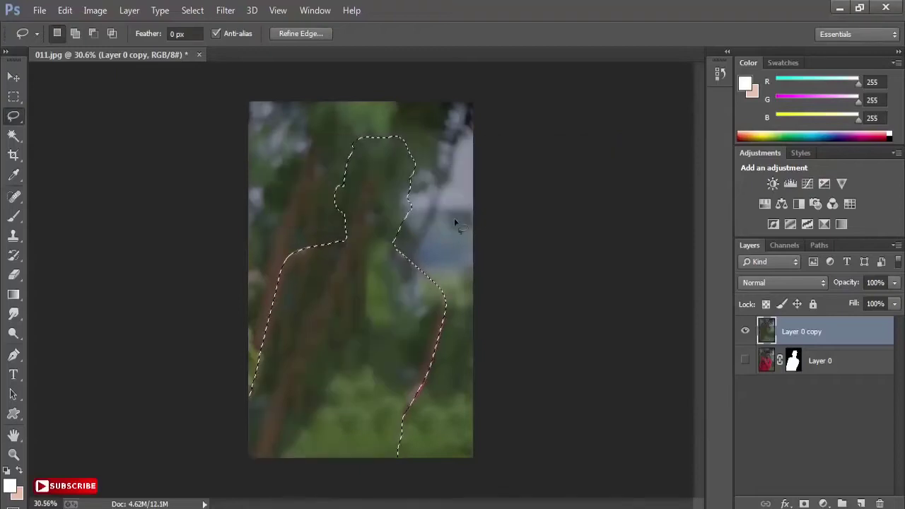
pyautogui.hotkey('ctrl', 'd')
# Move Layer 0 copy beneath Layer 0 and make Layer 0 visible.
pyautogui.moveTo(799, 338); pyautogui.dragTo(798, 414)
pyautogui.click(746, 332)
pyautogui.click(746, 331)
pyautogui.click(747, 332)
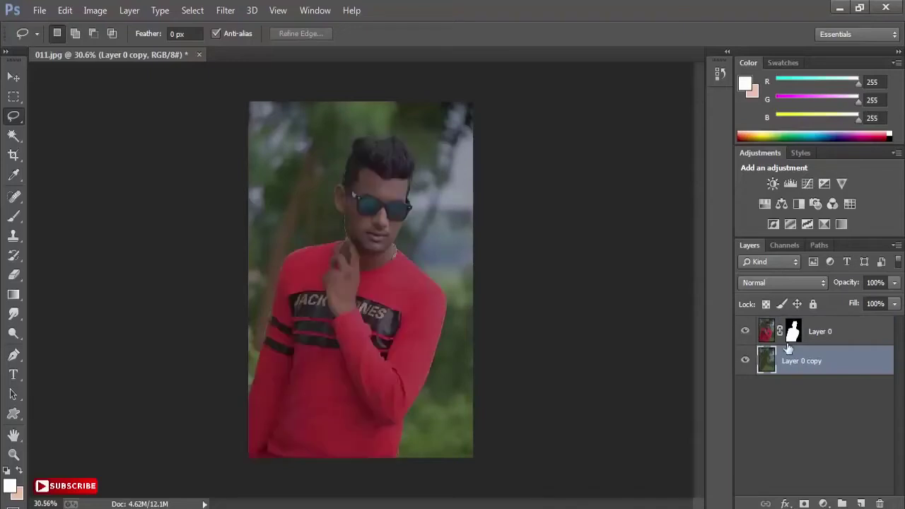
# Apply the layer mask of Layer 0 permanently so the man becomes a plain cutout.
pyautogui.click(793, 332)
pyautogui.rightClick(794, 335)
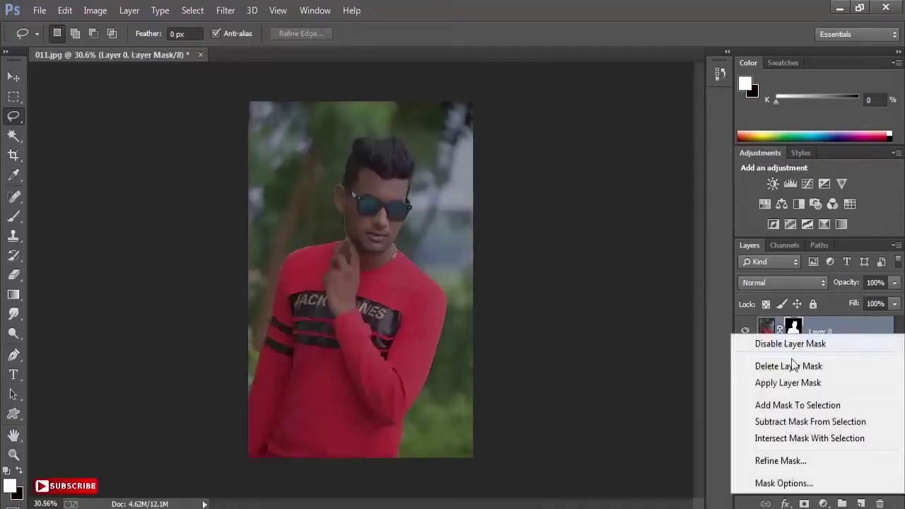
pyautogui.click(783, 387)
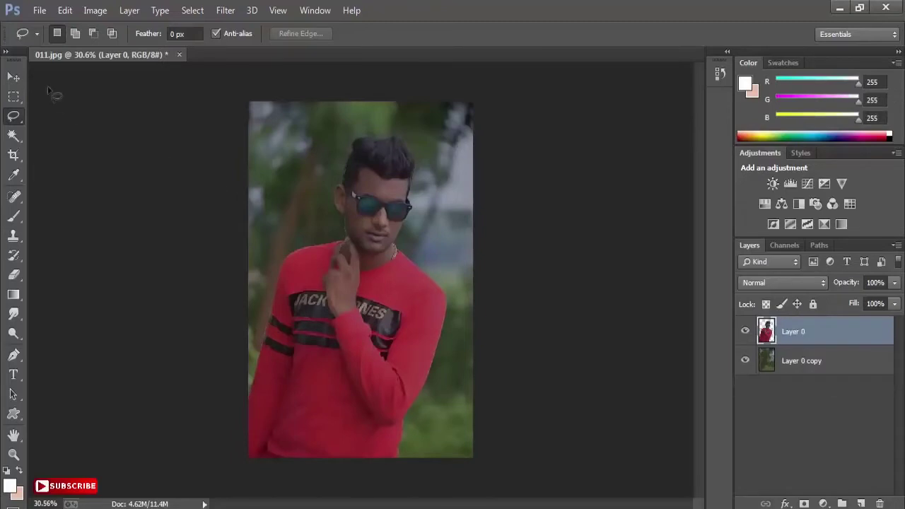
# Open Color Efex Pro 4 on Layer 0 copy and use Dark Contrasts with brightness -33% and saturation 29%.
pyautogui.click(14, 77)
pyautogui.scroll(1, 376, 273)
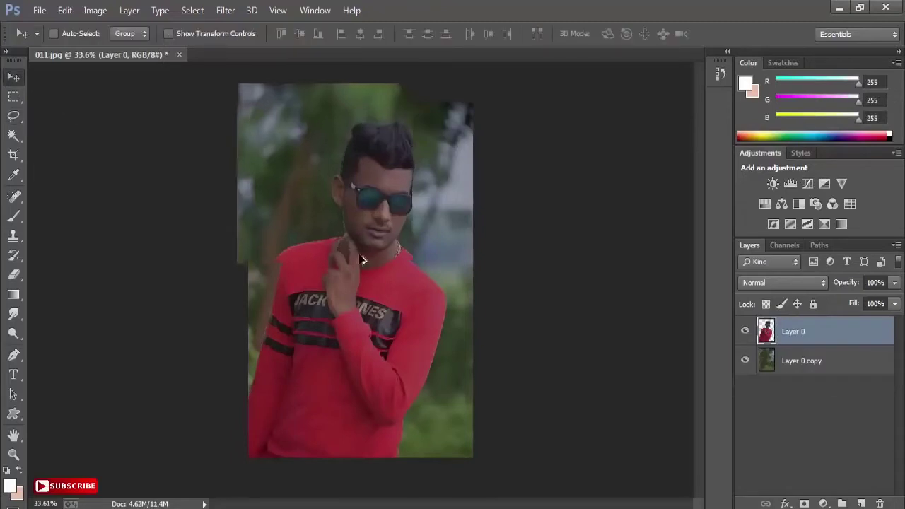
pyautogui.click(808, 362)
pyautogui.click(226, 12)
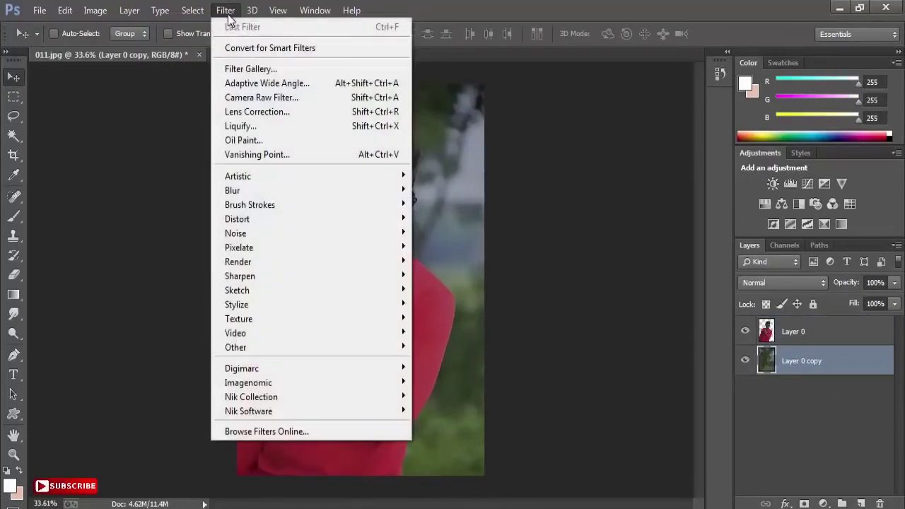
pyautogui.moveTo(273, 397)
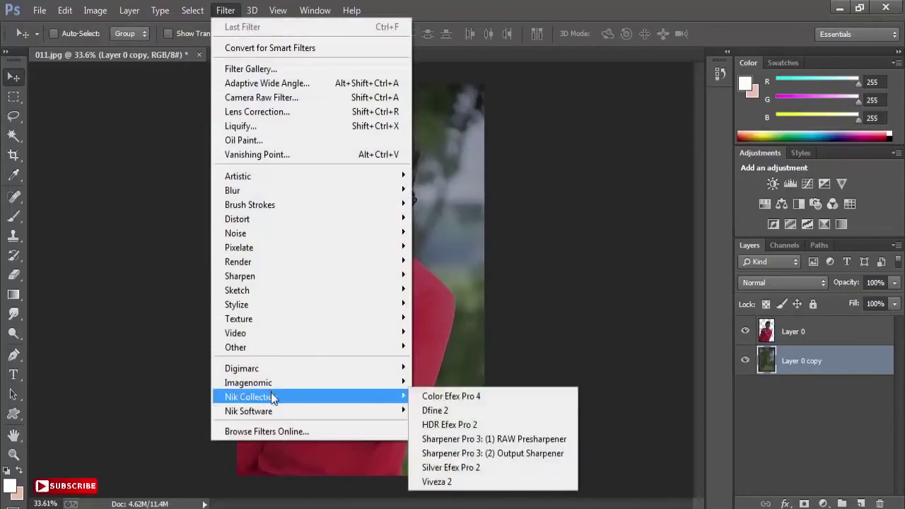
pyautogui.click(448, 397)
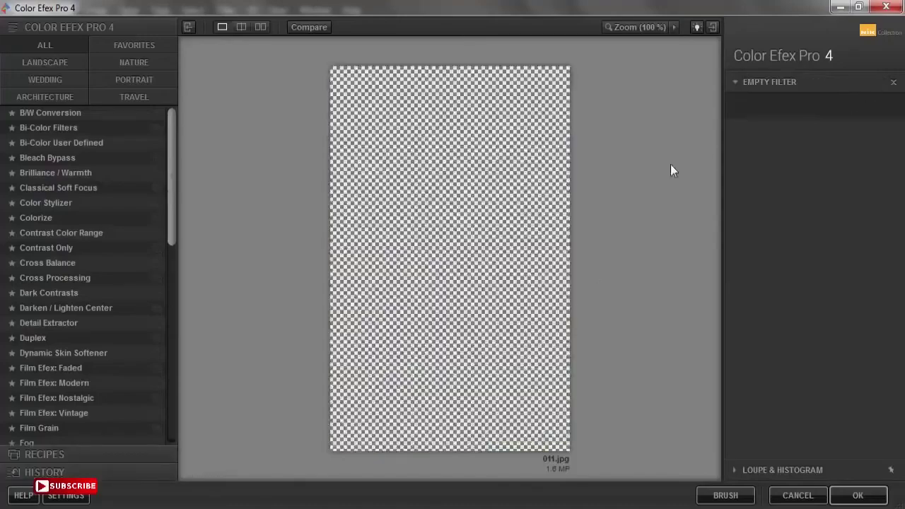
pyautogui.click(60, 298)
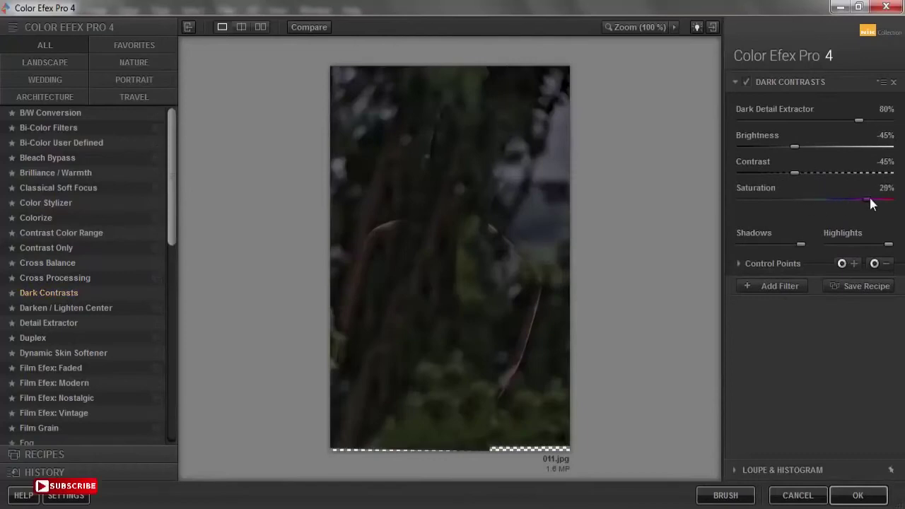
pyautogui.moveTo(796, 146); pyautogui.dragTo(807, 146)
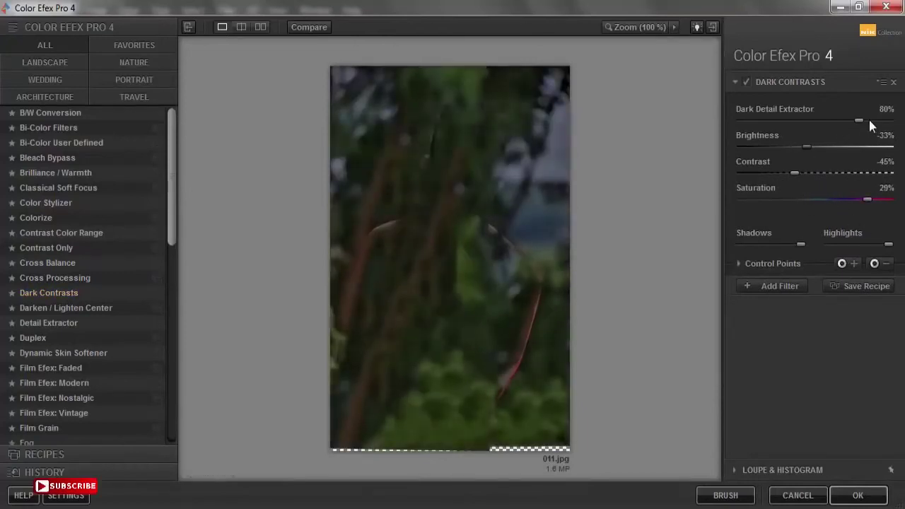
# Add a Contrast Color Range filter with color contrast 14% and contrast 6%.
pyautogui.click(777, 284)
pyautogui.click(118, 239)
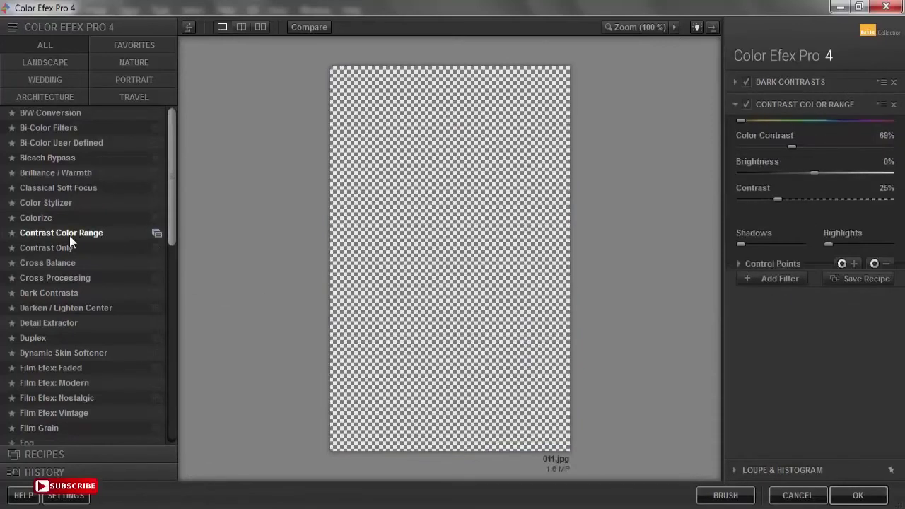
pyautogui.moveTo(754, 169); pyautogui.dragTo(749, 168)
pyautogui.moveTo(778, 222); pyautogui.dragTo(750, 223)
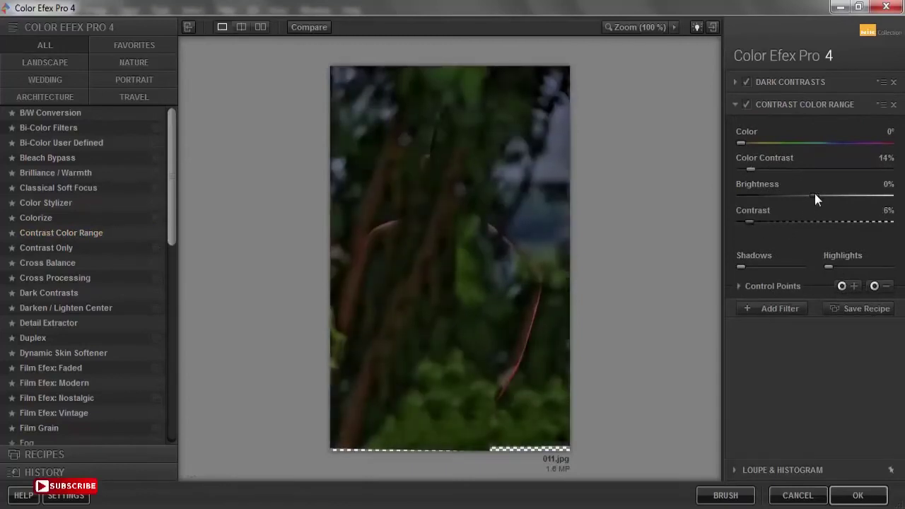
# Add an Indian Summer filter using method 2 with Enhance Foliage at 53%, and apply the filter stack to the image.
pyautogui.click(782, 306)
pyautogui.moveTo(173, 227); pyautogui.dragTo(163, 335)
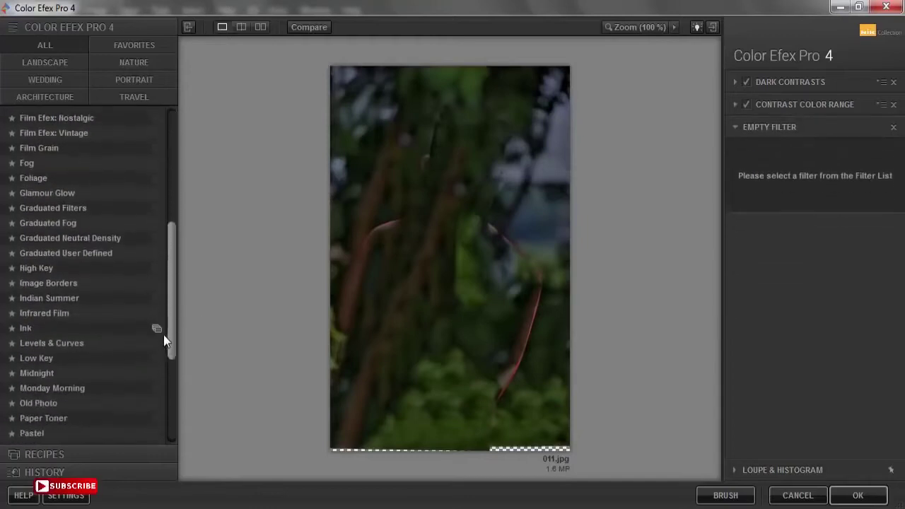
pyautogui.click(77, 300)
pyautogui.click(850, 159)
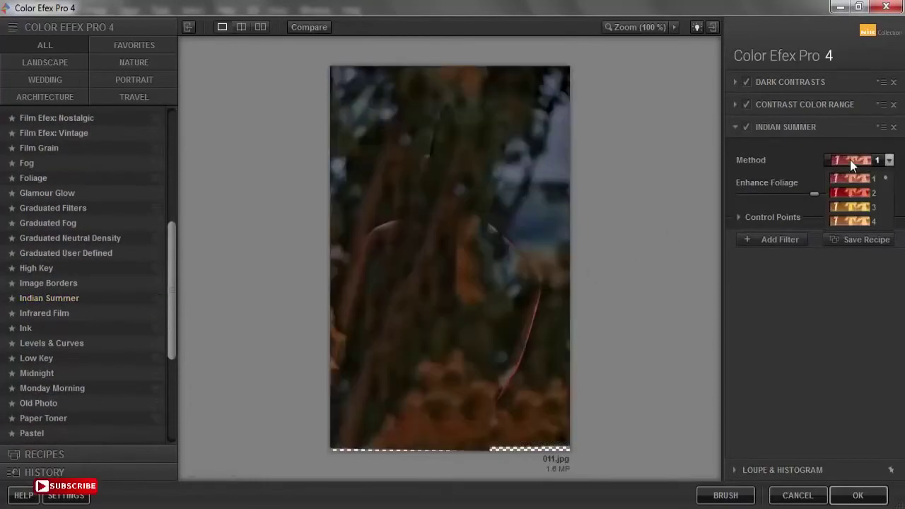
pyautogui.click(845, 194)
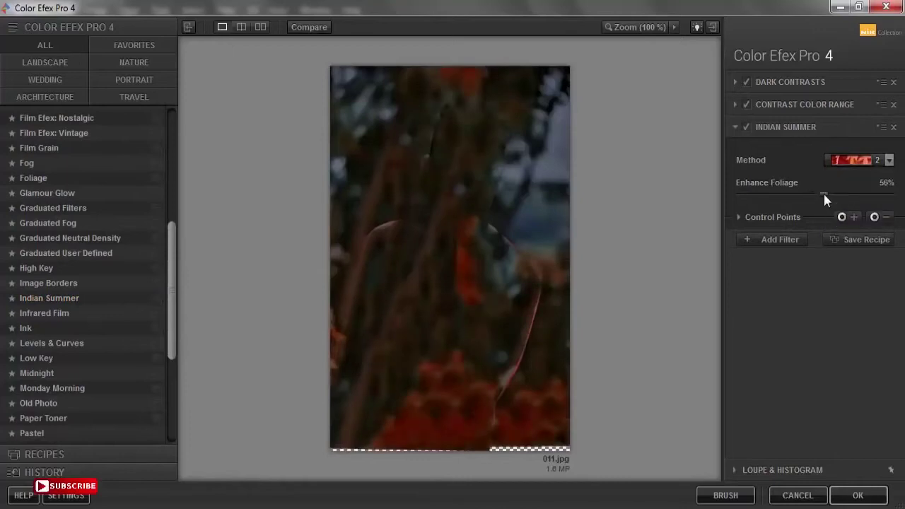
pyautogui.moveTo(821, 192); pyautogui.dragTo(816, 192)
pyautogui.click(778, 239)
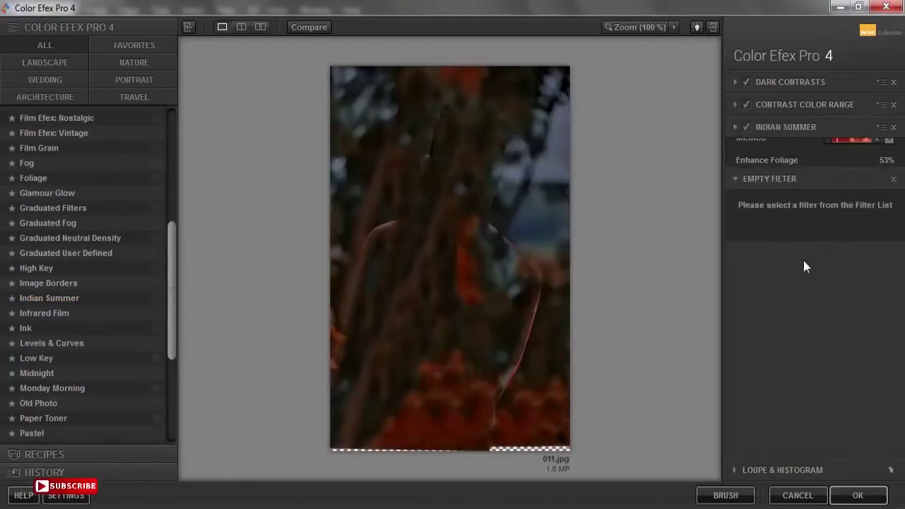
pyautogui.click(858, 496)
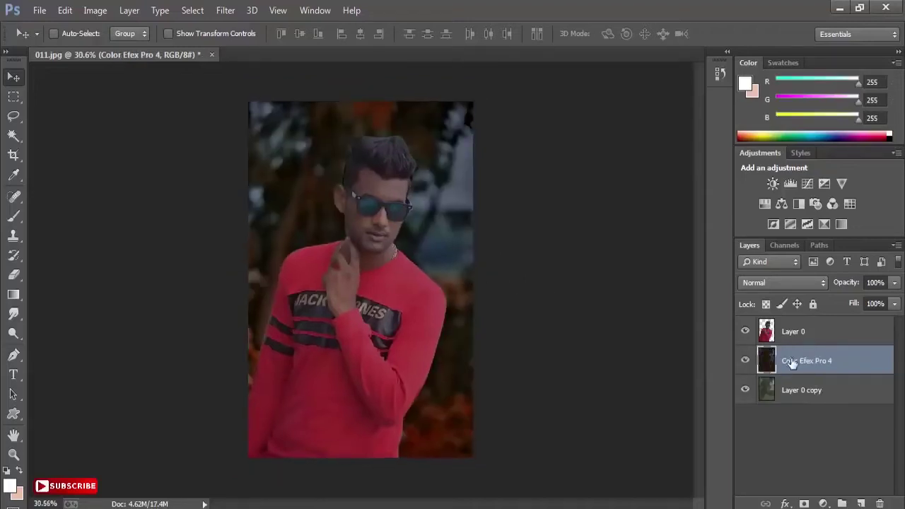
# Merge the Color Efex Pro 4 layer with Layer 0 copy.
pyautogui.keyDown('shift'); pyautogui.click(807, 396); pyautogui.keyUp('shift')
pyautogui.rightClick(807, 362)
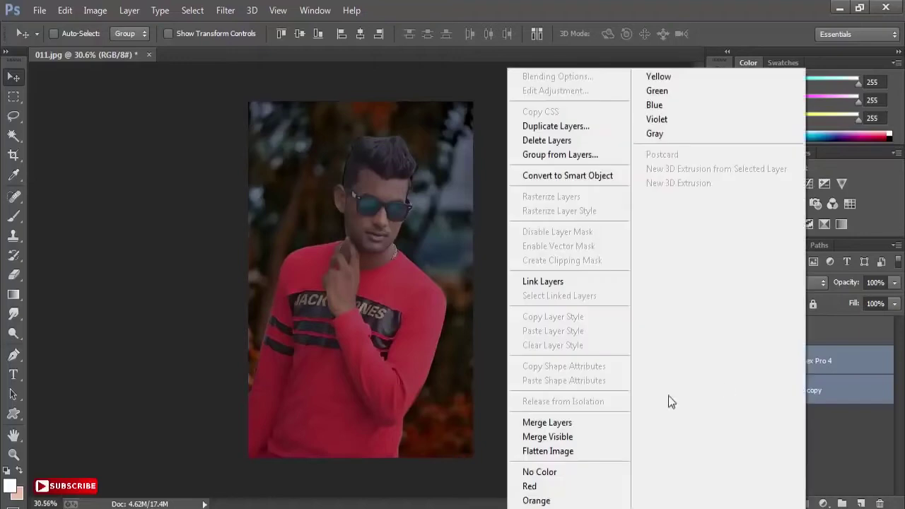
pyautogui.click(587, 425)
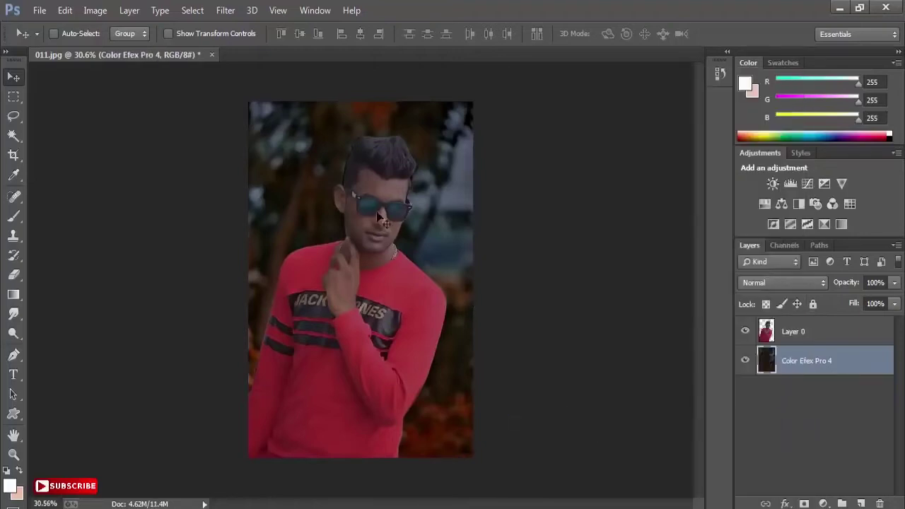
# Start a Field Blur on the merged background layer with bokeh light range 81 to 226 and Light Bokeh 57%.
pyautogui.click(235, 13)
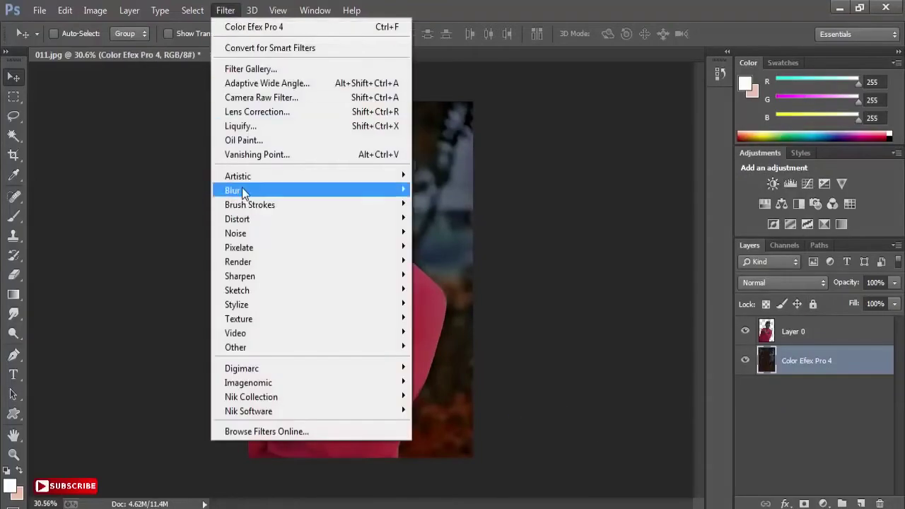
pyautogui.moveTo(346, 191)
pyautogui.click(440, 192)
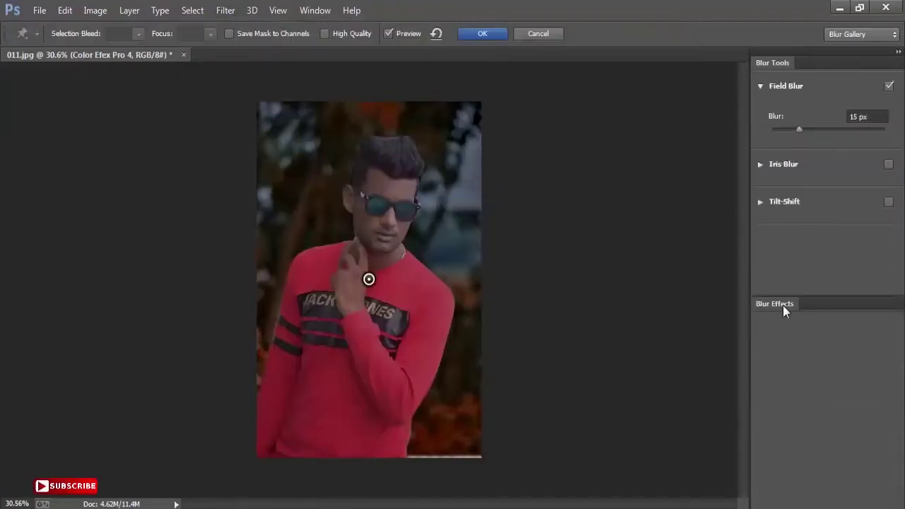
pyautogui.moveTo(859, 442); pyautogui.dragTo(803, 439)
pyautogui.moveTo(898, 440); pyautogui.dragTo(879, 439)
pyautogui.click(837, 357)
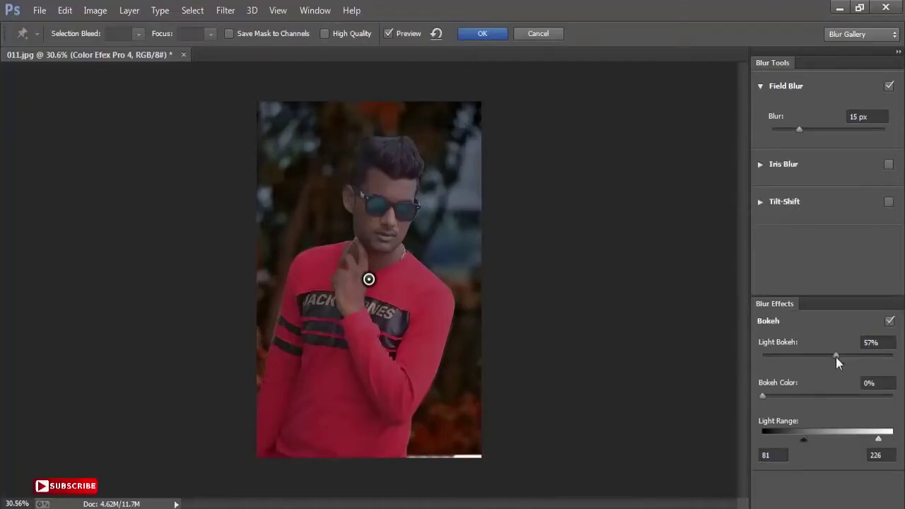
# Set the Field Blur amount to 31 px and the light range to 82 to 217, and apply the blur.
pyautogui.click(814, 130)
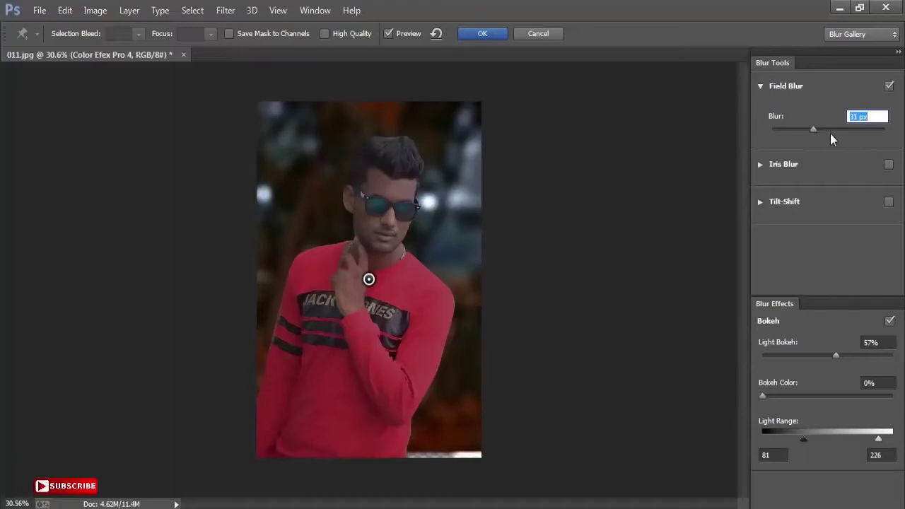
pyautogui.moveTo(802, 440); pyautogui.dragTo(799, 441)
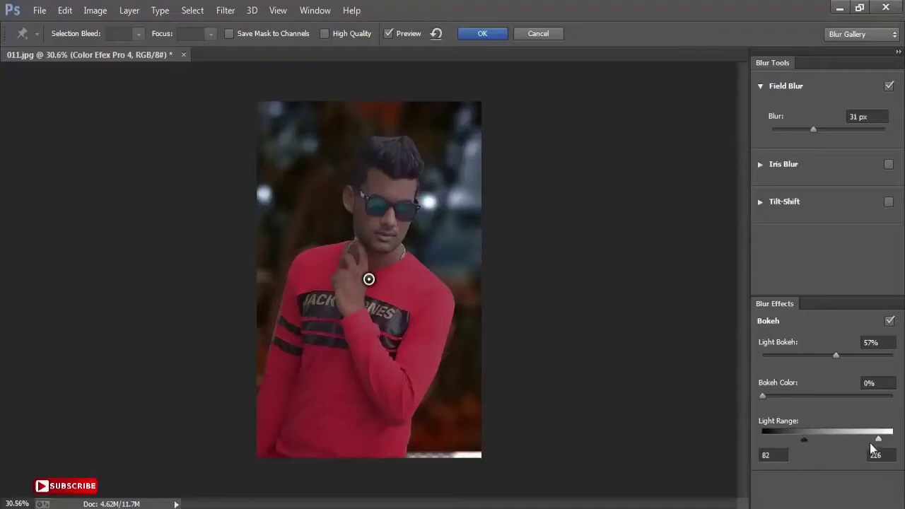
pyautogui.moveTo(878, 441); pyautogui.dragTo(875, 441)
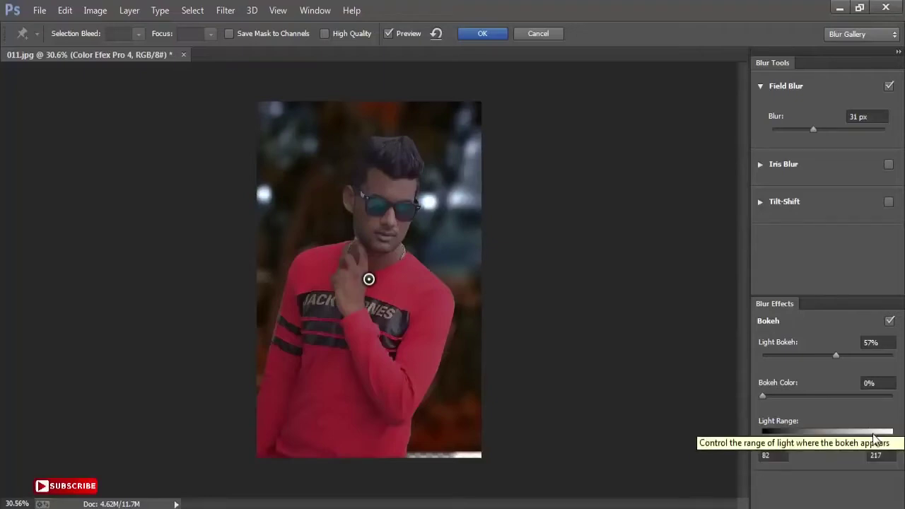
pyautogui.click(499, 37)
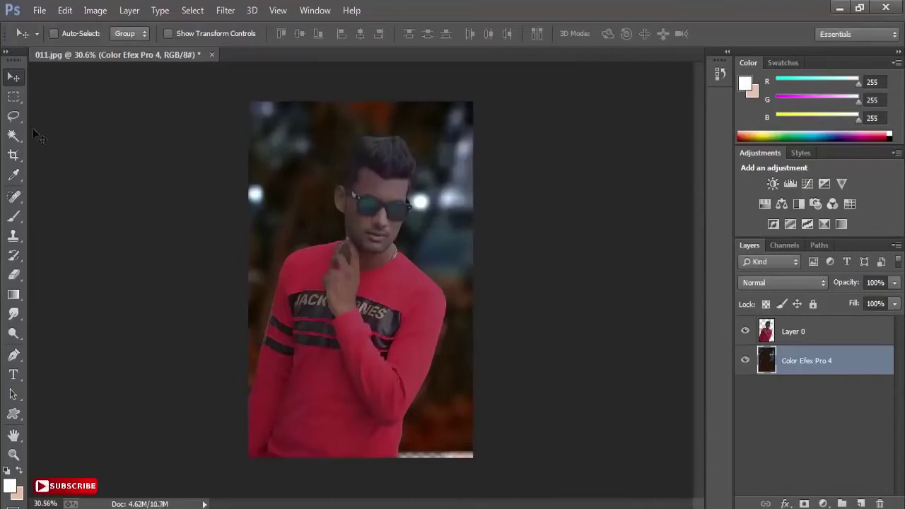
# Lasso the transparent strip along the background's bottom edge beside the man, fill it using Content-Aware, and deselect.
pyautogui.click(13, 117)
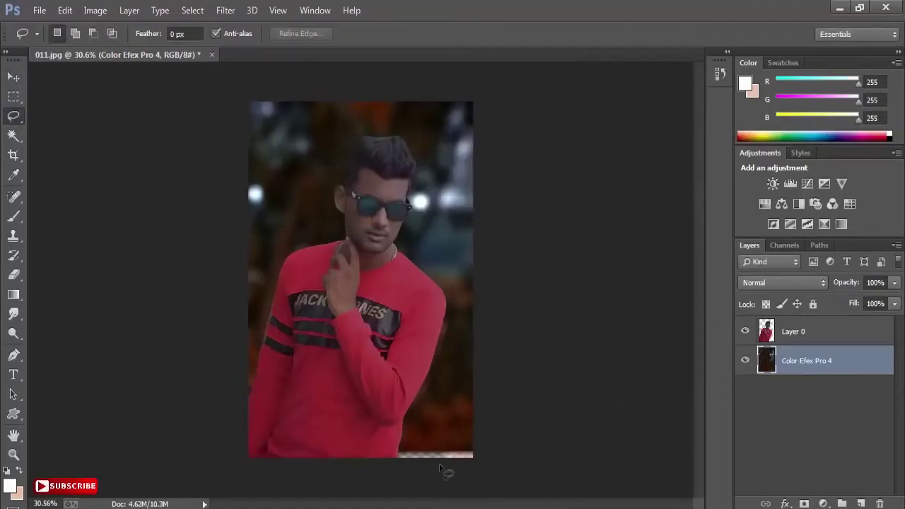
pyautogui.moveTo(410, 436)
pyautogui.mouseDown()
pyautogui.moveTo(389, 457)
pyautogui.moveTo(397, 467)
pyautogui.moveTo(480, 470)
pyautogui.moveTo(486, 449)
pyautogui.moveTo(468, 437)
pyautogui.moveTo(412, 436)
pyautogui.mouseUp()
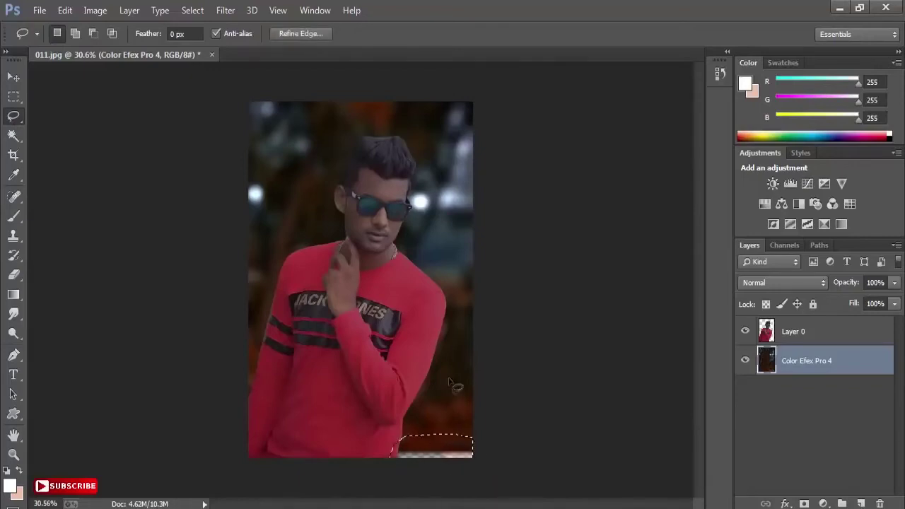
pyautogui.rightClick(450, 378)
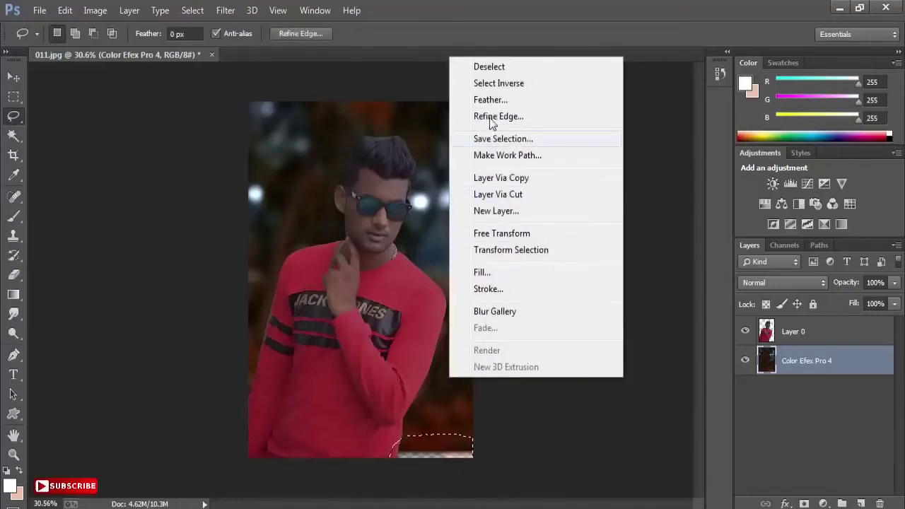
pyautogui.click(481, 273)
pyautogui.click(512, 180)
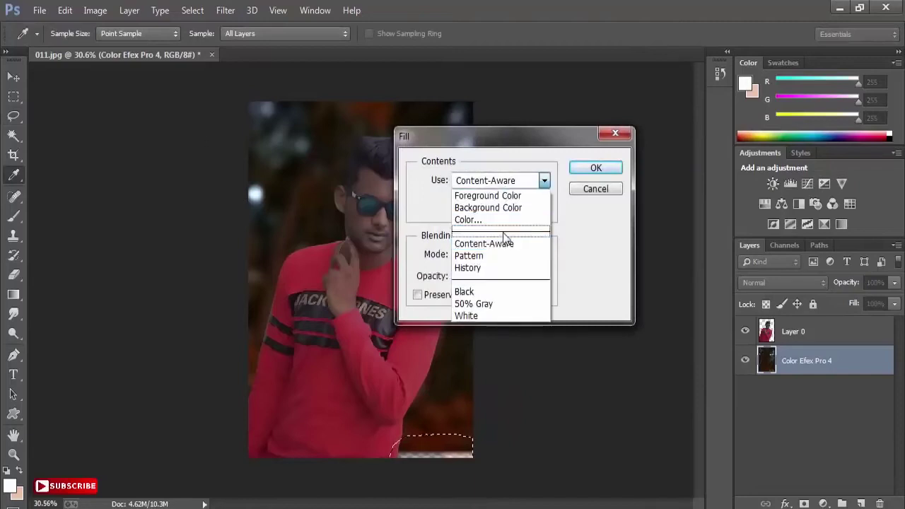
pyautogui.click(506, 243)
pyautogui.click(575, 172)
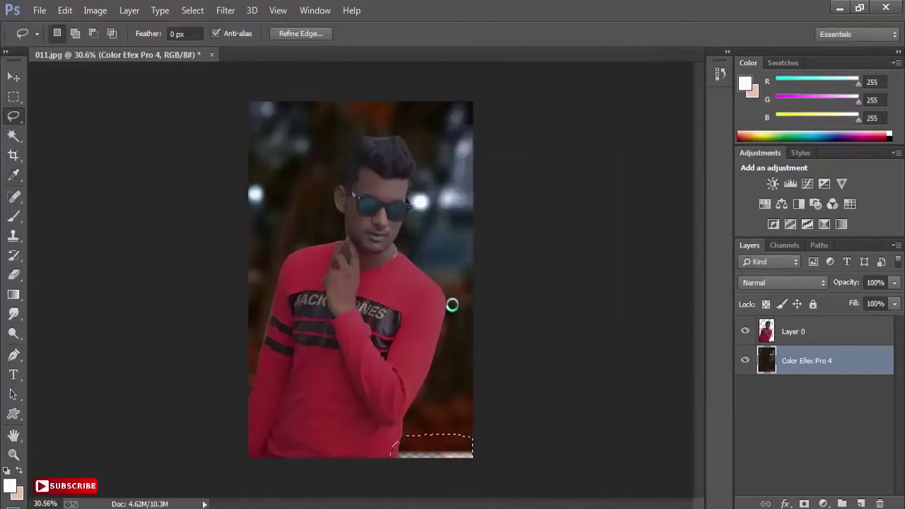
pyautogui.hotkey('ctrl', 'd')
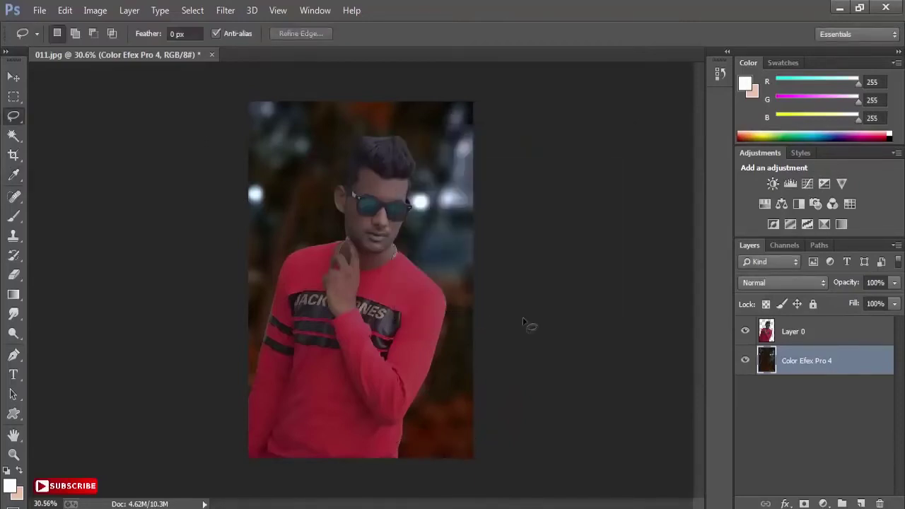
pyautogui.click(14, 78)
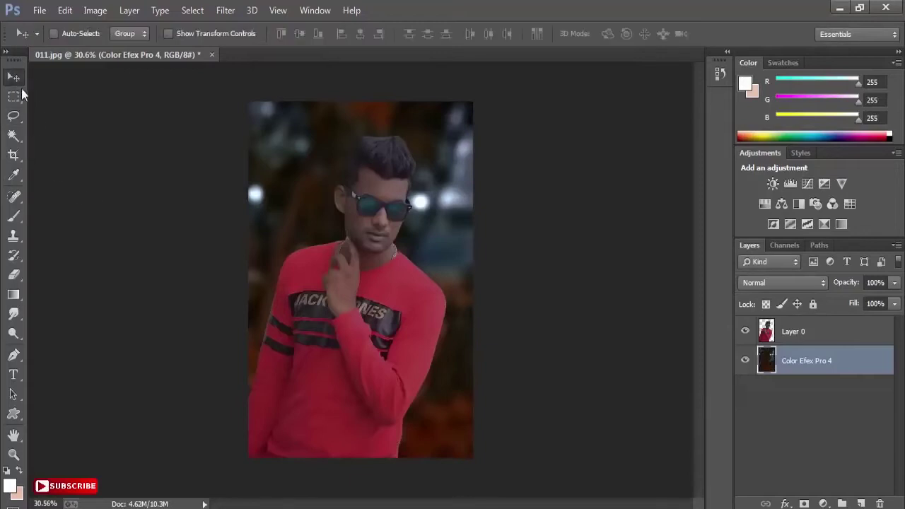
# Start a Camera Raw filter on the background layer with Exposure +0.40, Highlights +3, Shadows +14 and Clarity about +22.
pyautogui.press('z')
pyautogui.click(370, 264)
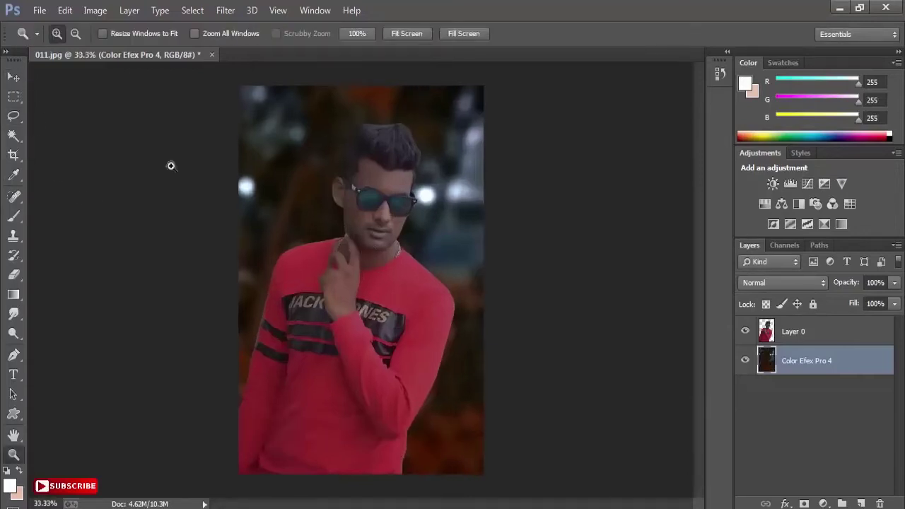
pyautogui.click(14, 78)
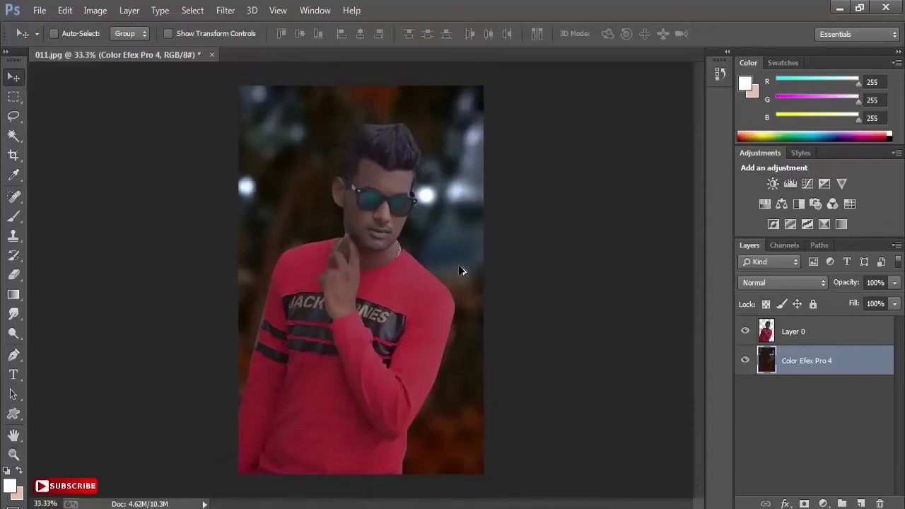
pyautogui.click(231, 12)
pyautogui.click(252, 98)
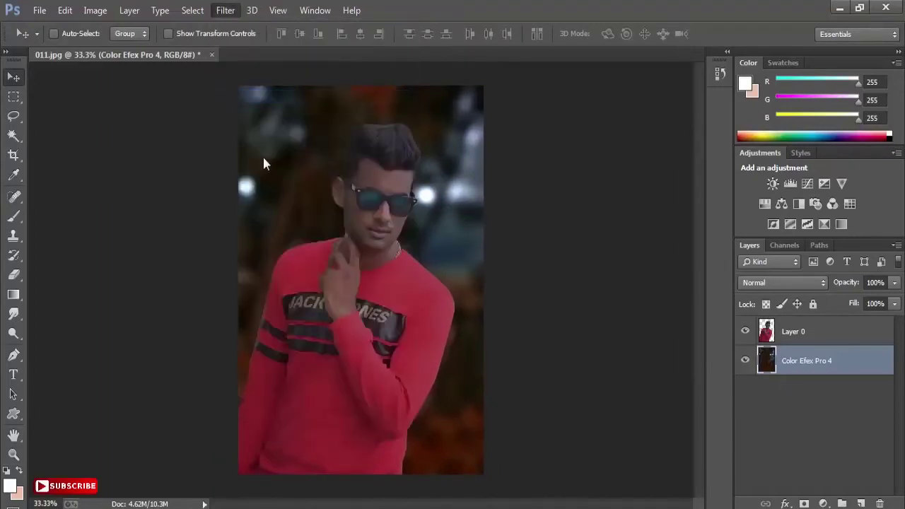
pyautogui.moveTo(709, 311); pyautogui.dragTo(717, 312)
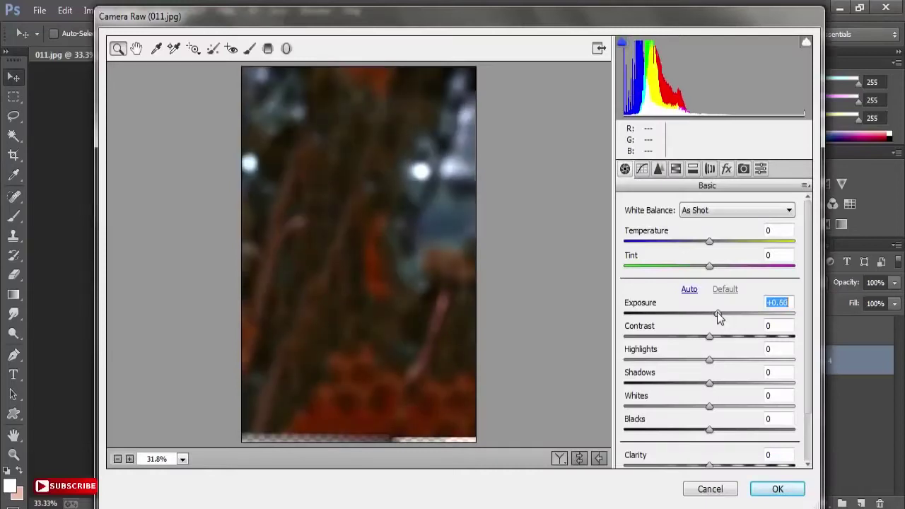
pyautogui.moveTo(731, 361); pyautogui.dragTo(721, 382)
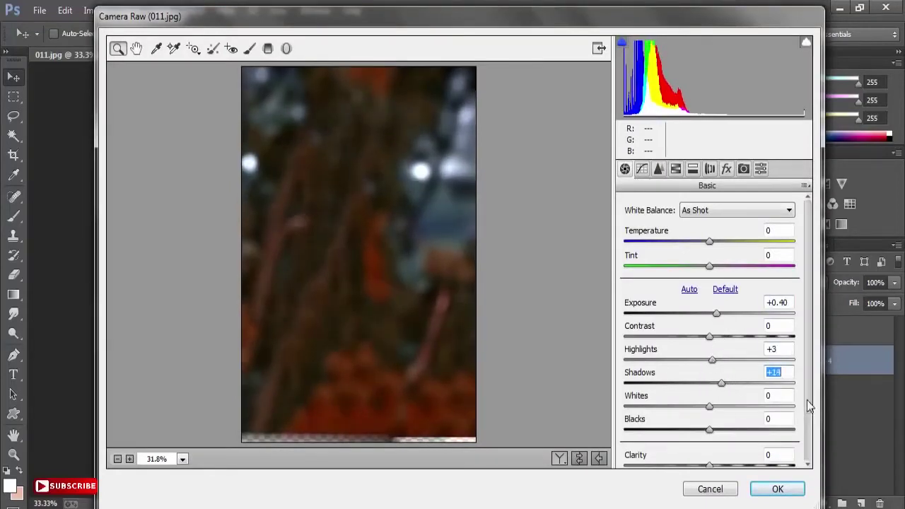
pyautogui.scroll(-3, 777, 438)
pyautogui.click(738, 412)
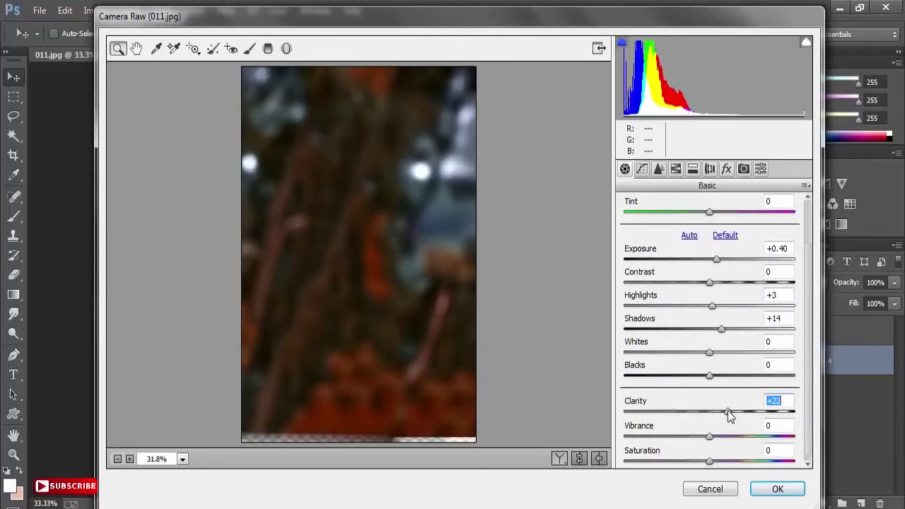
# Set HSL saturation to Oranges +71 and Blues +48, raise the Oranges luminance, and apply the Camera Raw filter.
pyautogui.click(679, 170)
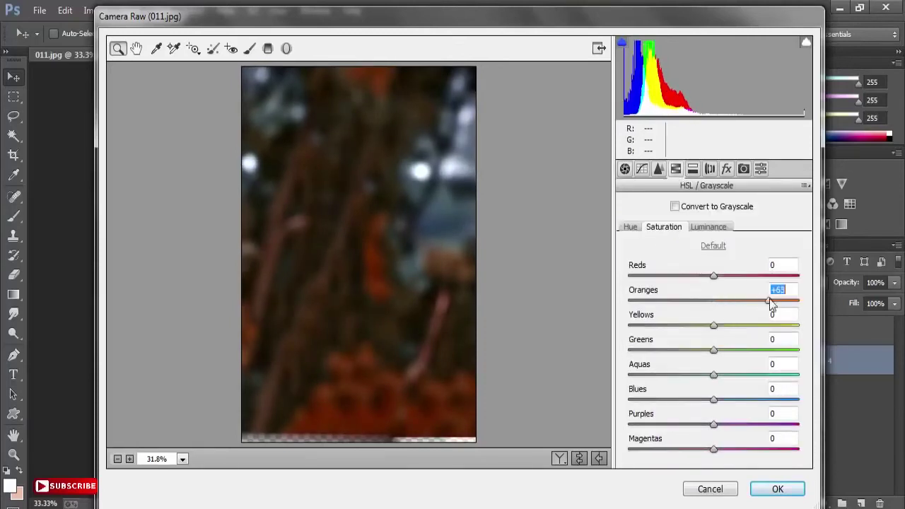
pyautogui.click(708, 226)
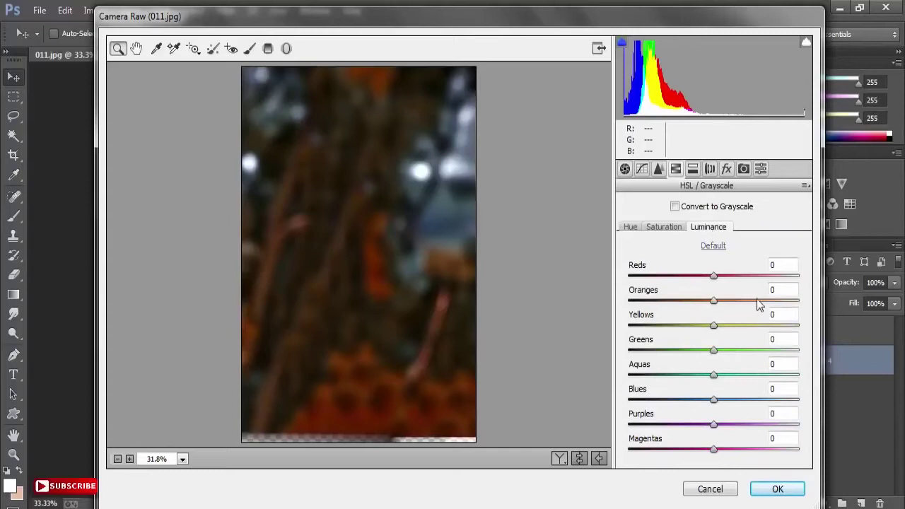
pyautogui.click(783, 300)
pyautogui.click(672, 227)
pyautogui.click(775, 301)
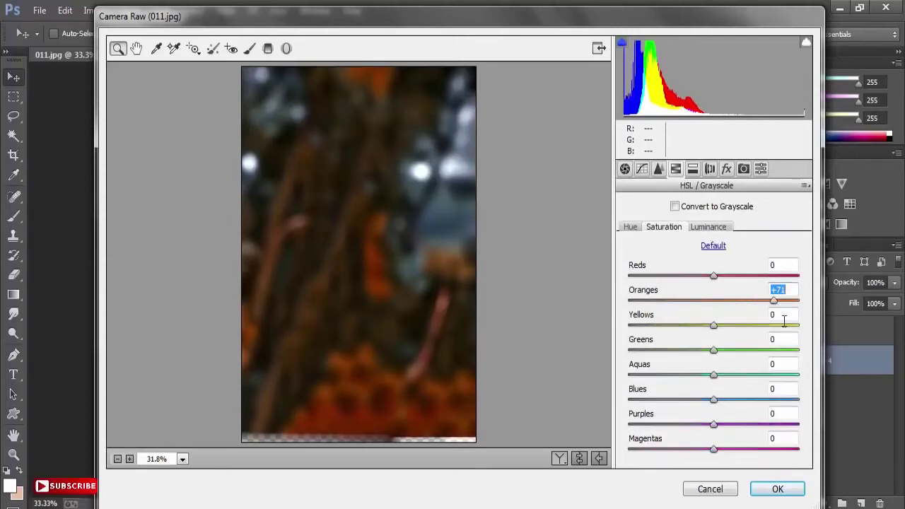
pyautogui.click(762, 401)
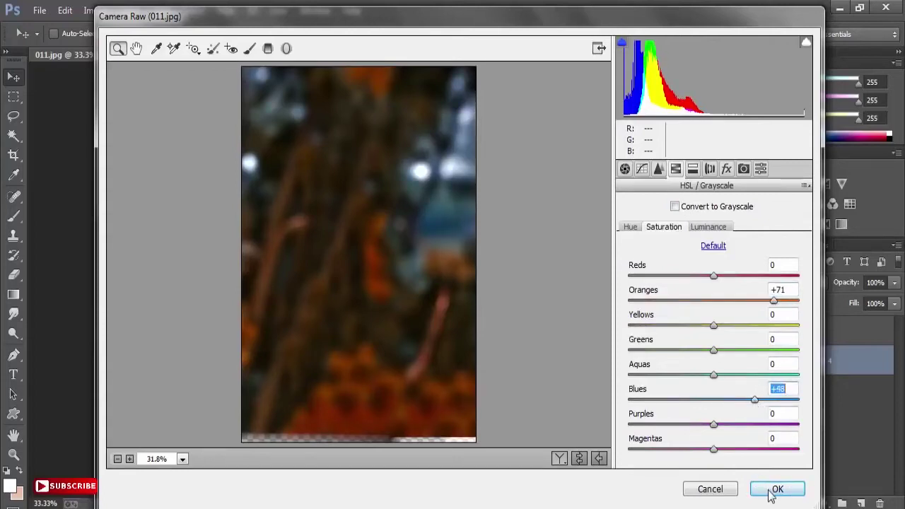
pyautogui.click(775, 489)
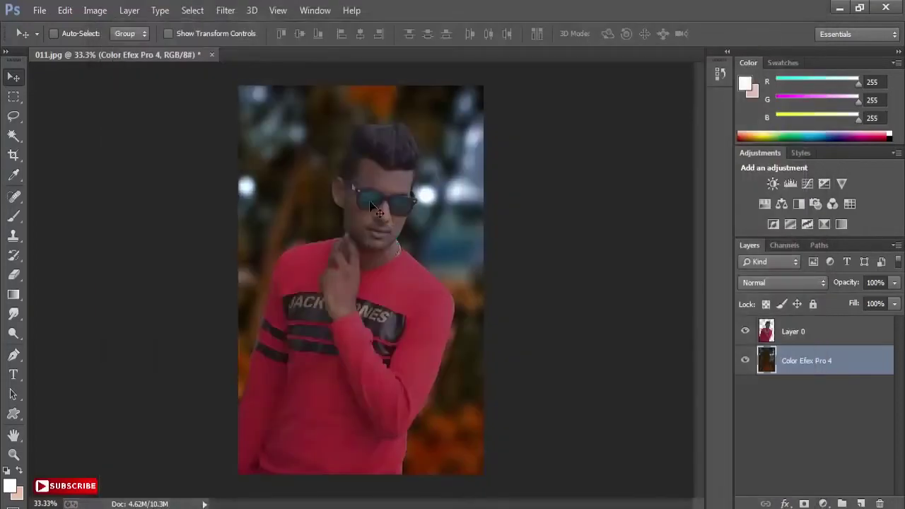
# Apply a Selective Color adjustment to the background layer's Reds with Magenta +20% and Yellow +51%, using the Relative method.
pyautogui.scroll(-1, 358, 185)
pyautogui.click(95, 10)
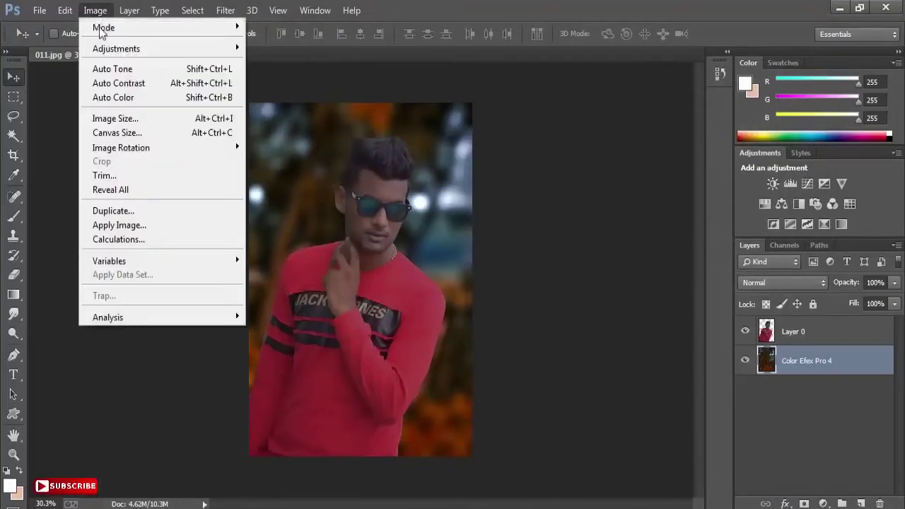
pyautogui.moveTo(106, 50)
pyautogui.click(311, 275)
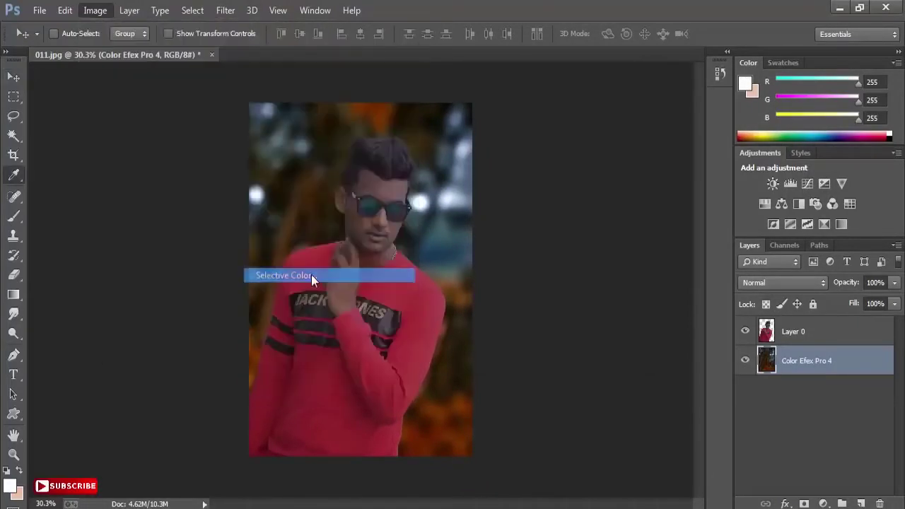
pyautogui.moveTo(501, 131); pyautogui.dragTo(629, 148)
pyautogui.click(661, 308)
pyautogui.click(646, 276)
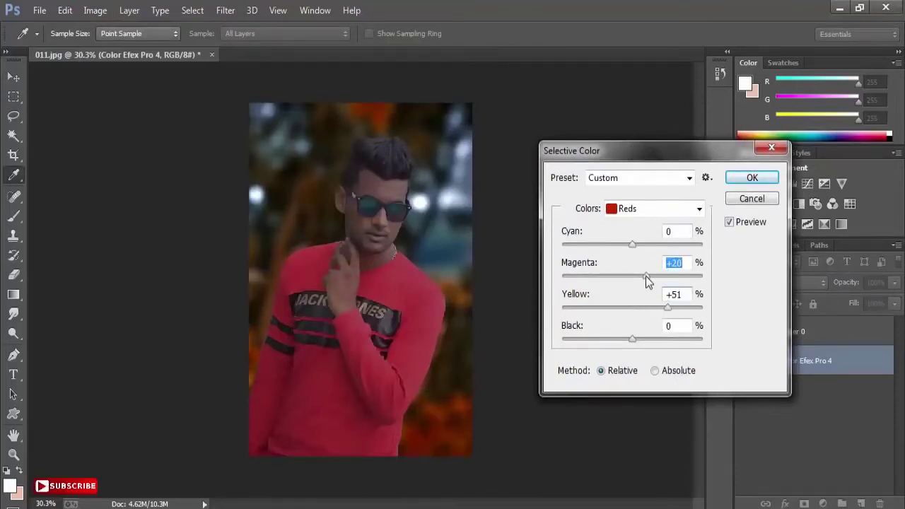
pyautogui.click(751, 182)
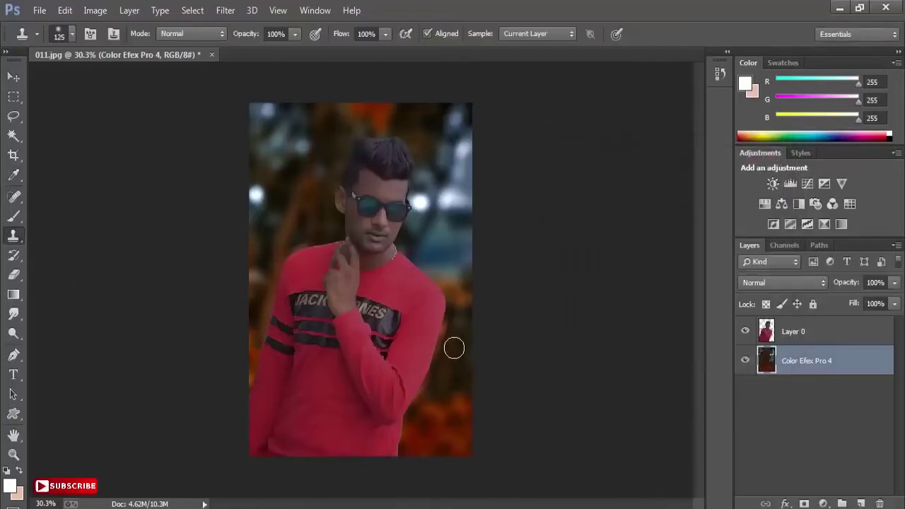
# Retouch the background beside the man's raised arm and elbow with a 125 px Clone Stamp.
pyautogui.moveTo(444, 337); pyautogui.dragTo(420, 394)
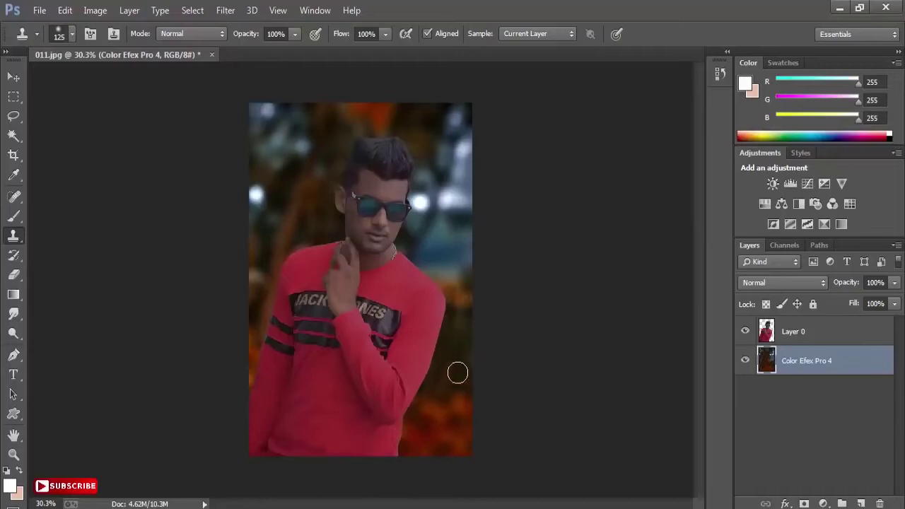
pyautogui.hotkey('ctrl', '+')
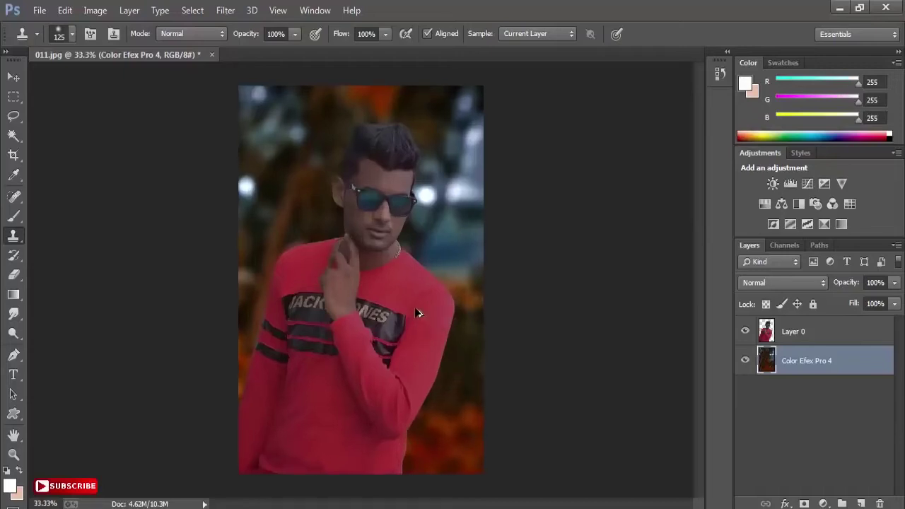
pyautogui.click(4, 78)
pyautogui.hotkey('ctrl', '-')
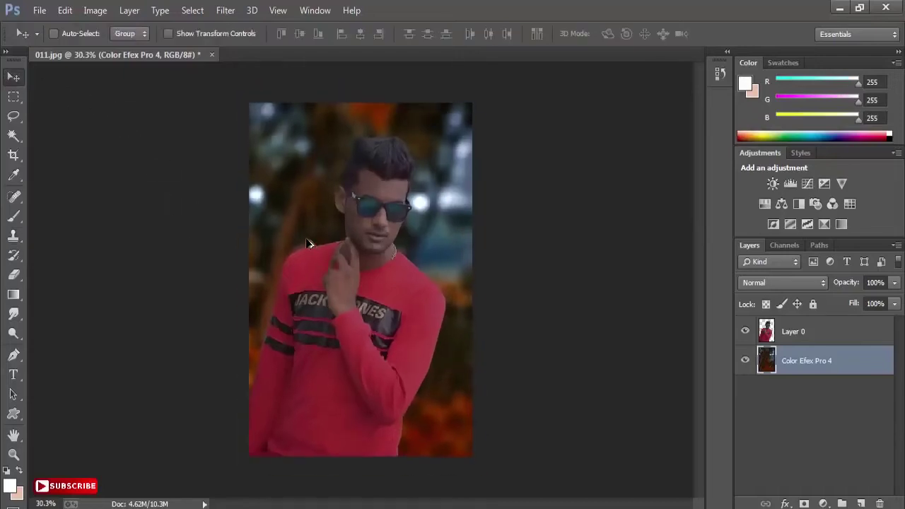
# Apply a light, low-radius Gaussian Blur to the background layer.
pyautogui.click(230, 14)
pyautogui.moveTo(246, 188)
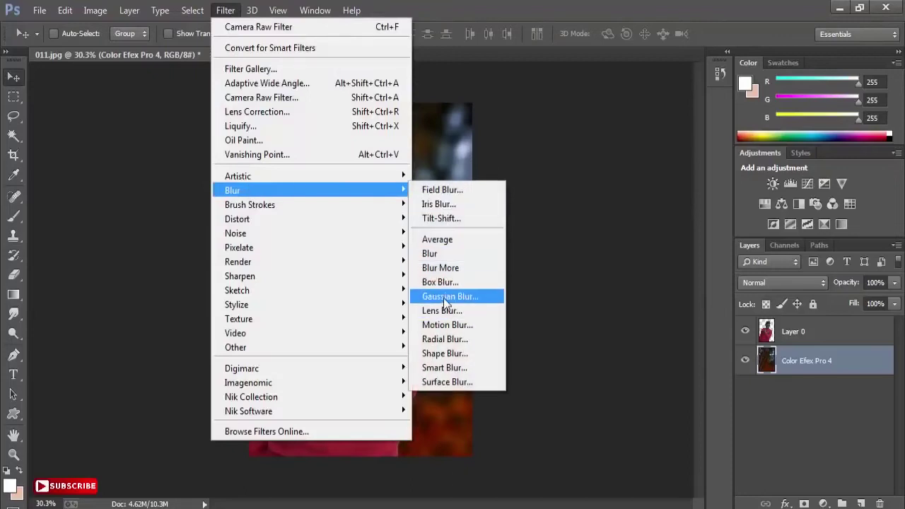
pyautogui.click(443, 297)
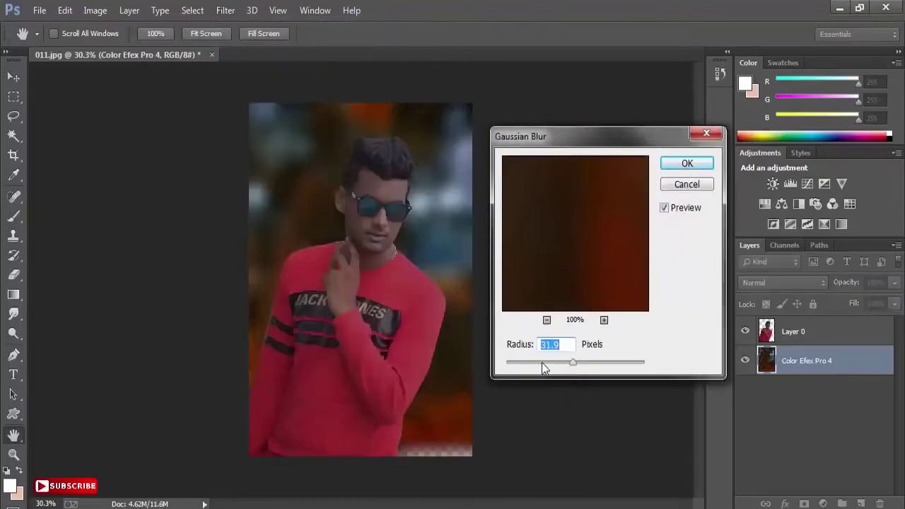
pyautogui.moveTo(542, 363); pyautogui.dragTo(525, 365)
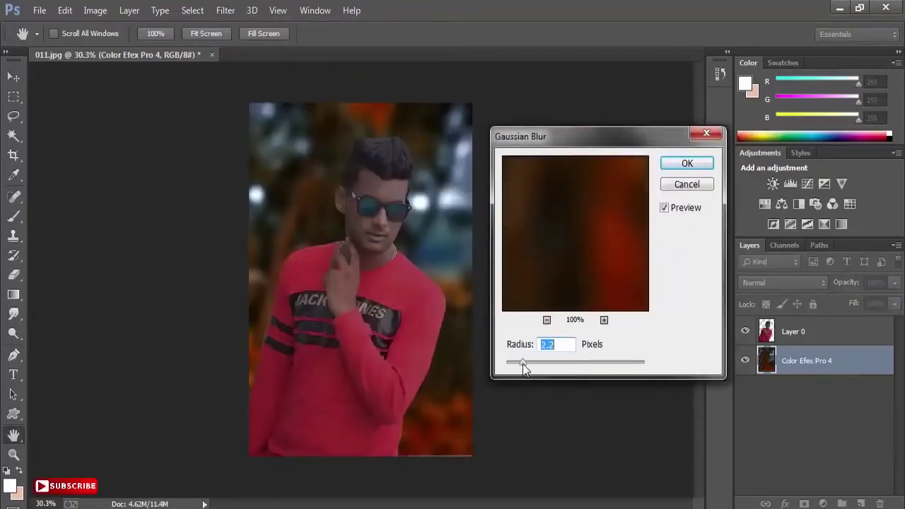
pyautogui.moveTo(528, 369); pyautogui.dragTo(529, 369)
pyautogui.click(674, 170)
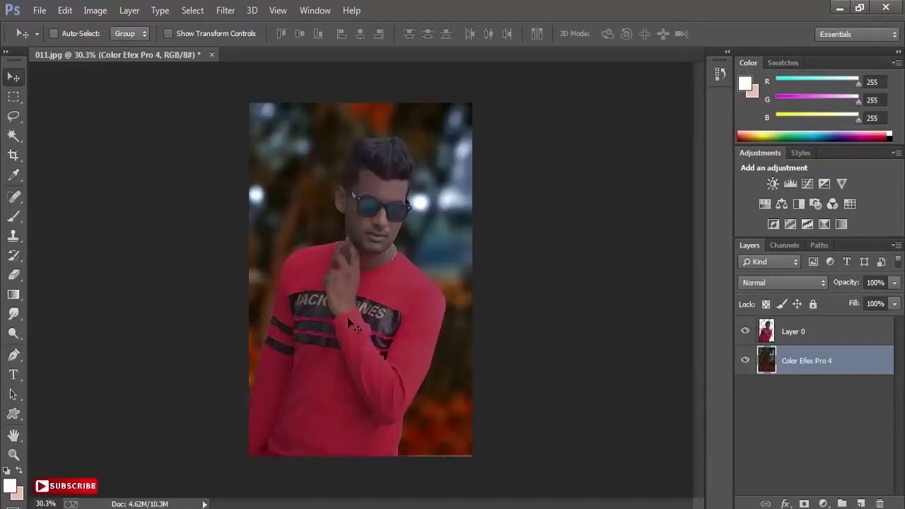
# Lasso the thin pale line at the background's bottom edge, fill it with Content-Aware, and deselect.
pyautogui.click(13, 116)
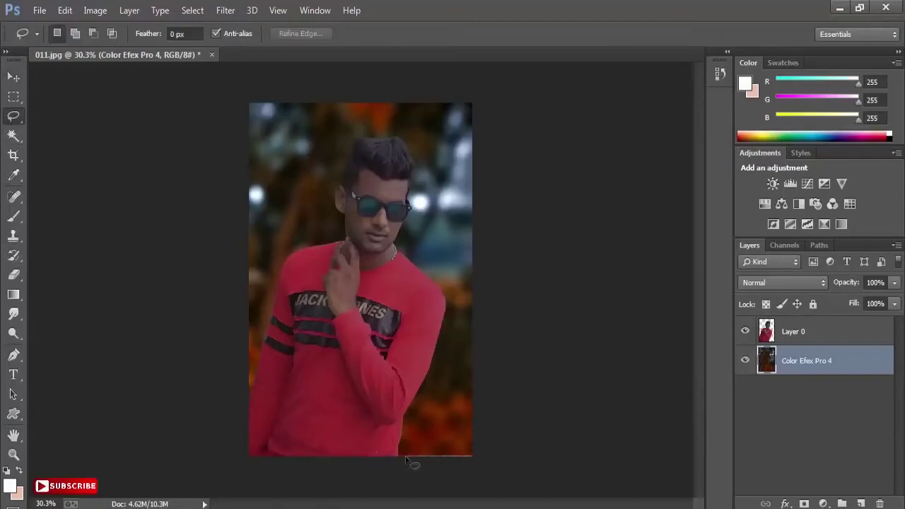
pyautogui.moveTo(445, 445); pyautogui.dragTo(472, 451)
pyautogui.rightClick(432, 447)
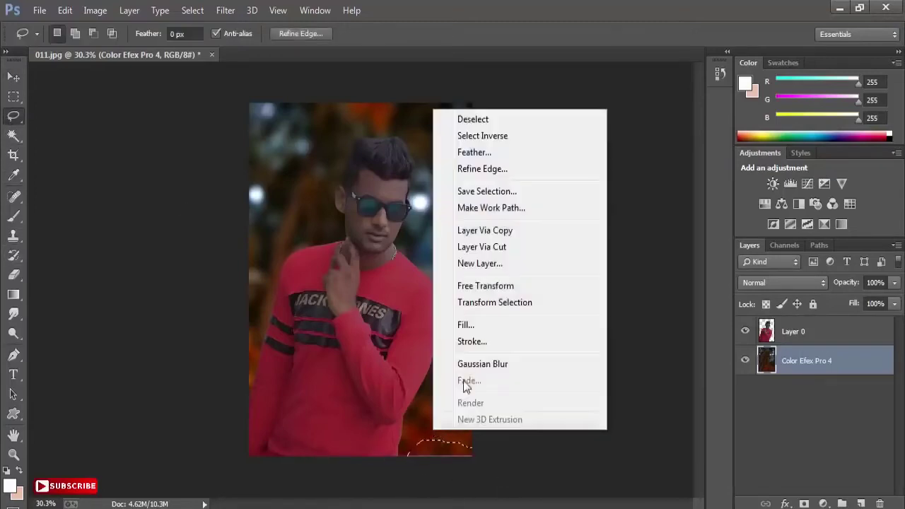
pyautogui.click(468, 323)
pyautogui.click(591, 171)
pyautogui.hotkey('ctrl', 'd')
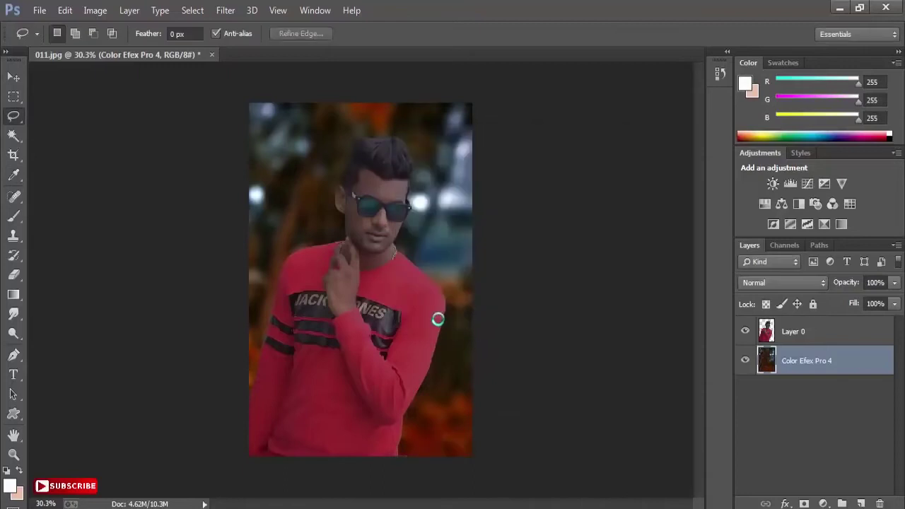
# Crop the image at its current canvas bounds with cropped pixels deleted, and return to the Move tool.
pyautogui.click(15, 157)
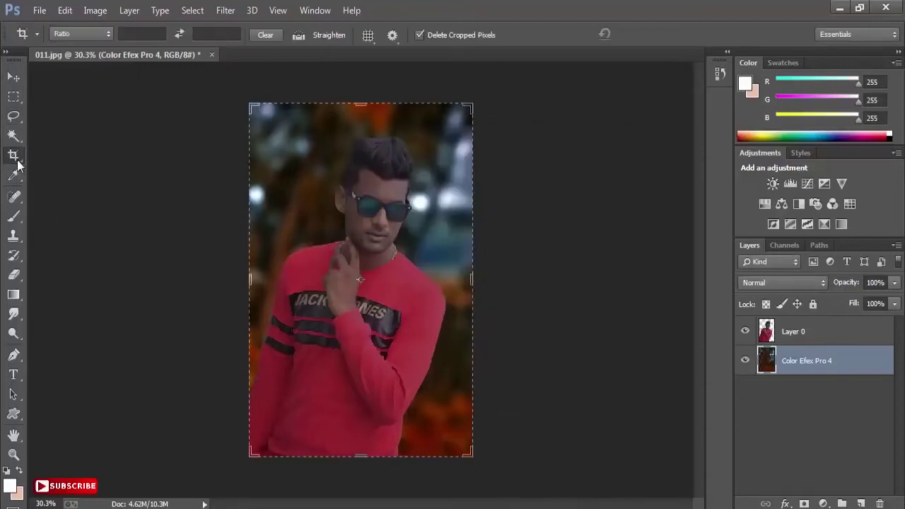
pyautogui.click(408, 216)
pyautogui.click(659, 39)
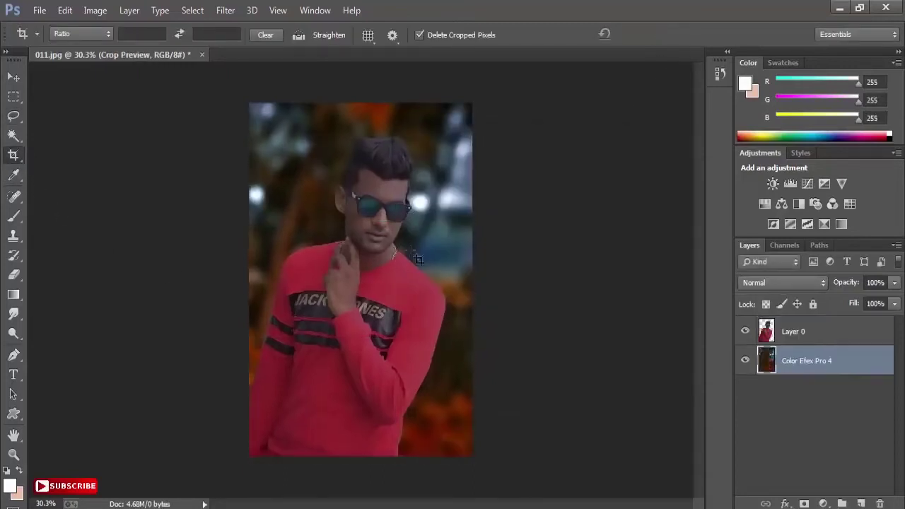
pyautogui.press('v')
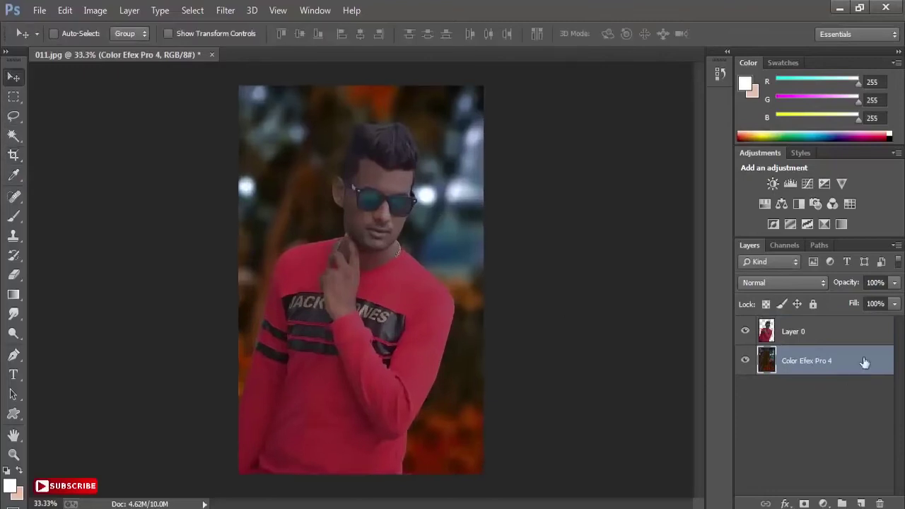
# Set up the Smudge tool for Layer 0 with the 14 px textured brush preset and 69% strength.
pyautogui.click(842, 332)
pyautogui.scroll(5, 389, 238)
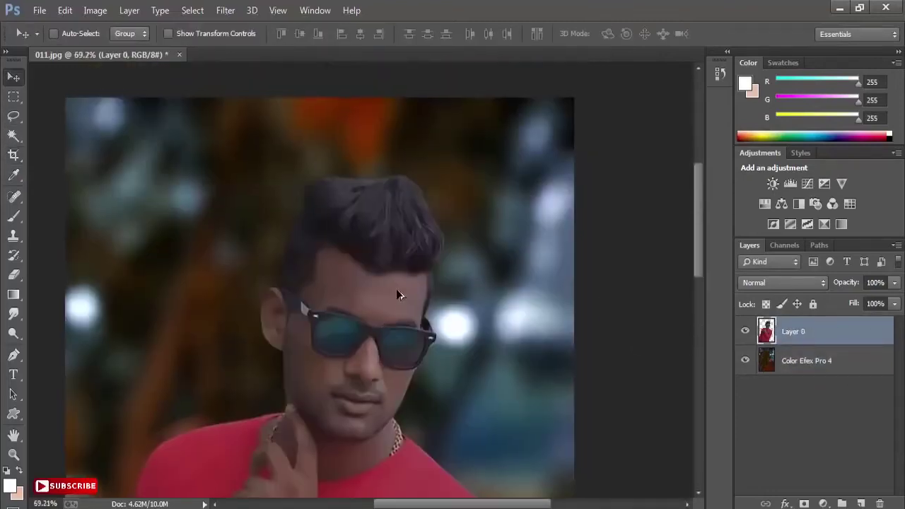
pyautogui.scroll(2, 399, 295)
pyautogui.click(14, 314)
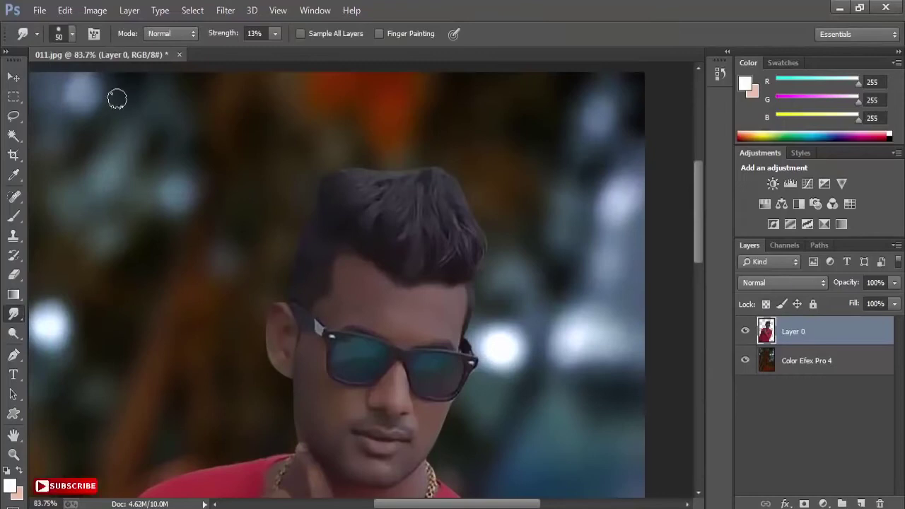
pyautogui.click(64, 33)
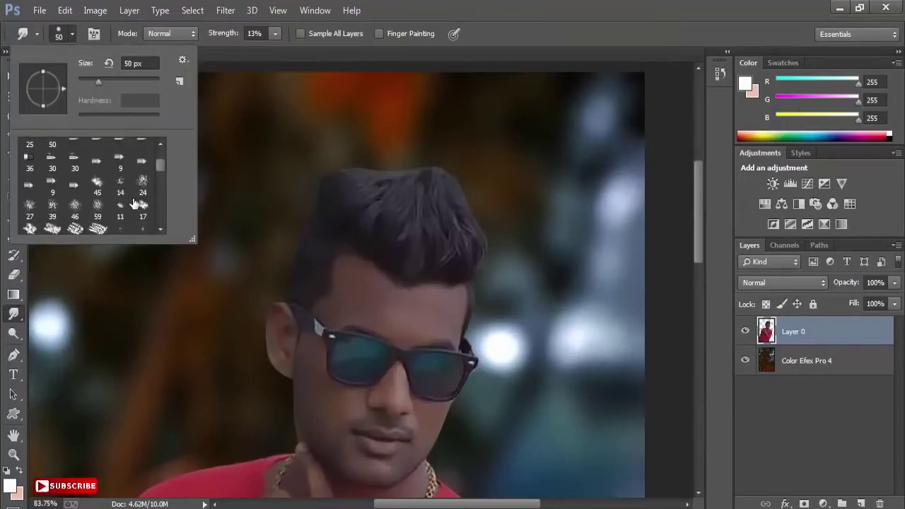
pyautogui.doubleClick(120, 183)
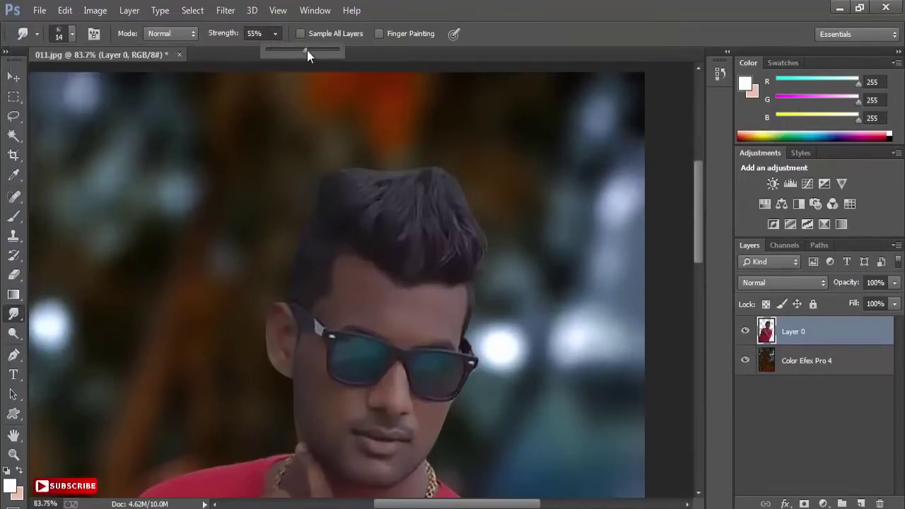
pyautogui.moveTo(314, 52); pyautogui.dragTo(317, 51)
# Smudge the outer edges of the man's hair with a 30 px brush to soften the cutout, and return to the Move tool.
pyautogui.scroll(2, 396, 205)
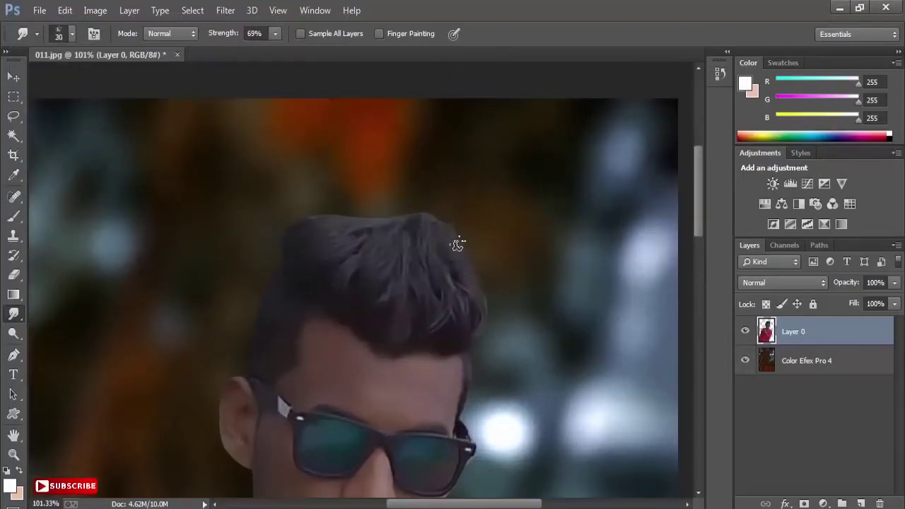
pyautogui.scroll(2, 456, 213)
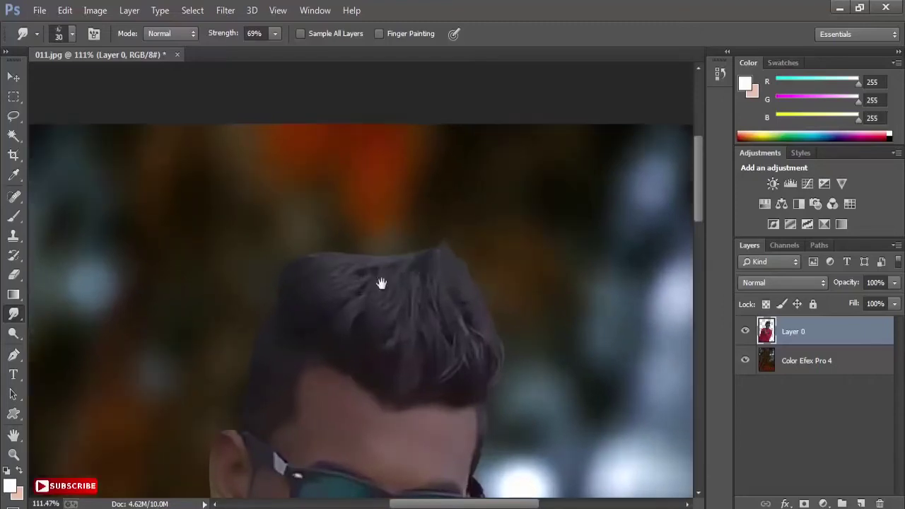
pyautogui.scroll(1, 424, 276)
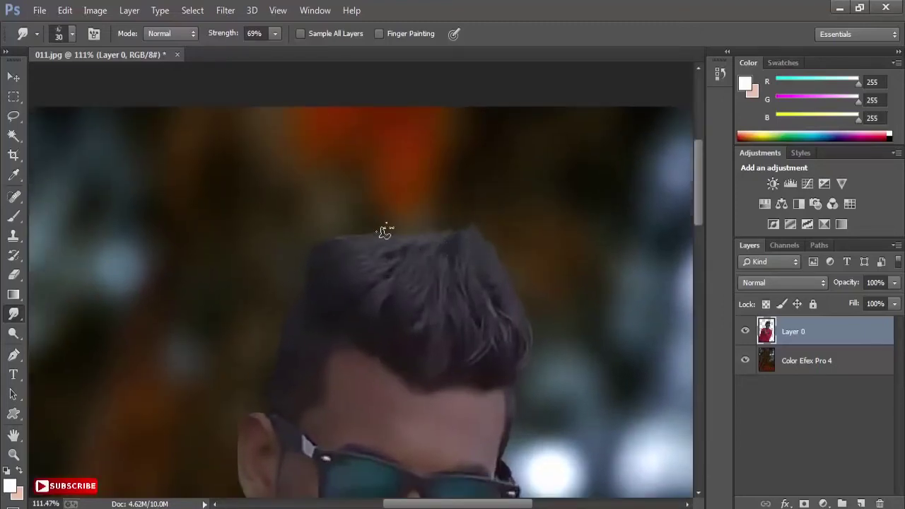
pyautogui.hscroll(-2, 361, 241)
pyautogui.scroll(-1, 424, 240)
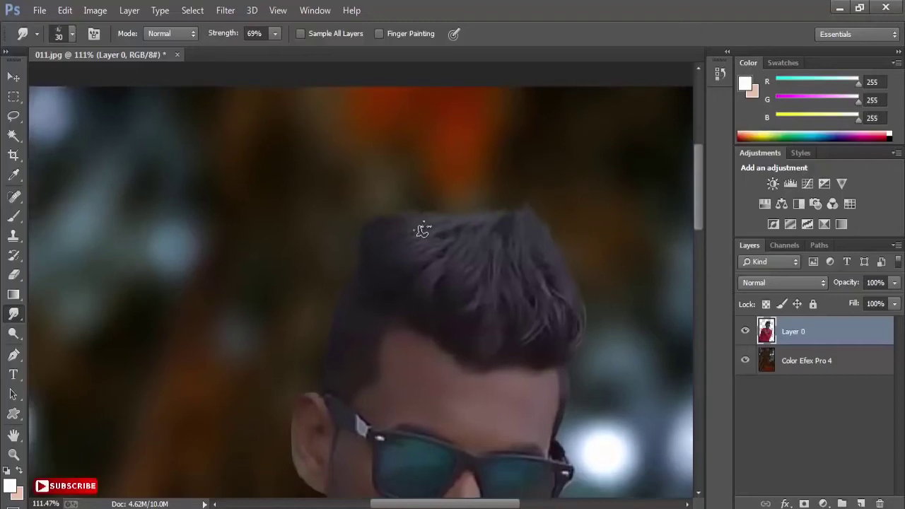
pyautogui.moveTo(474, 324); pyautogui.dragTo(413, 283)
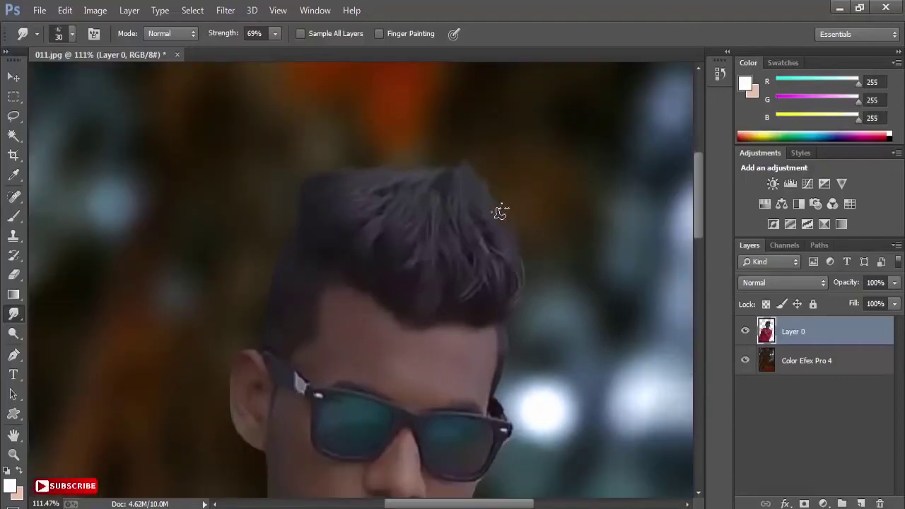
pyautogui.scroll(-5, 503, 263)
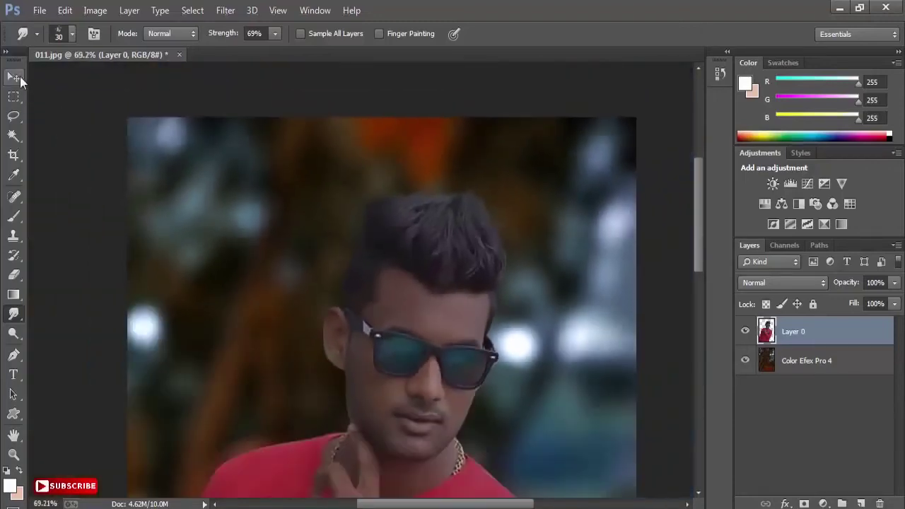
pyautogui.press('v')
pyautogui.scroll(-3, 373, 294)
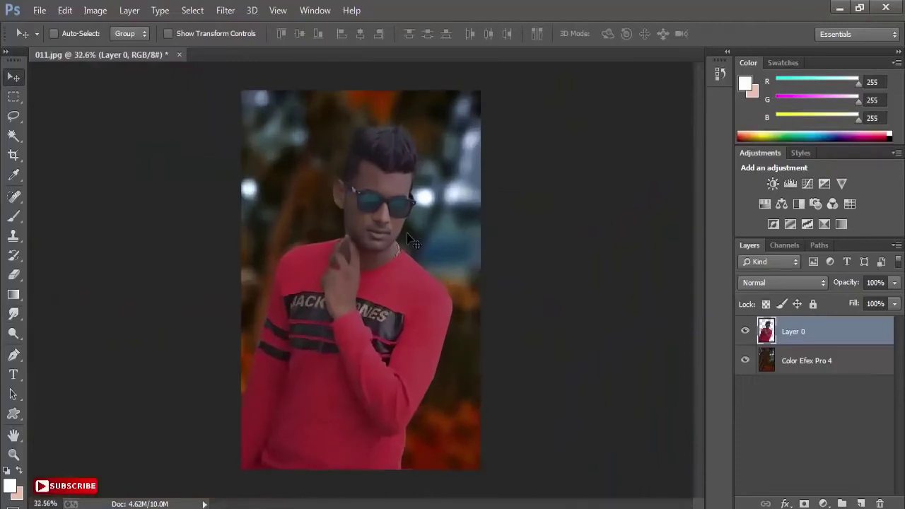
# Create a new layer clipped to Layer 0 and set the foreground color to cyan 00fffc.
pyautogui.click(861, 504)
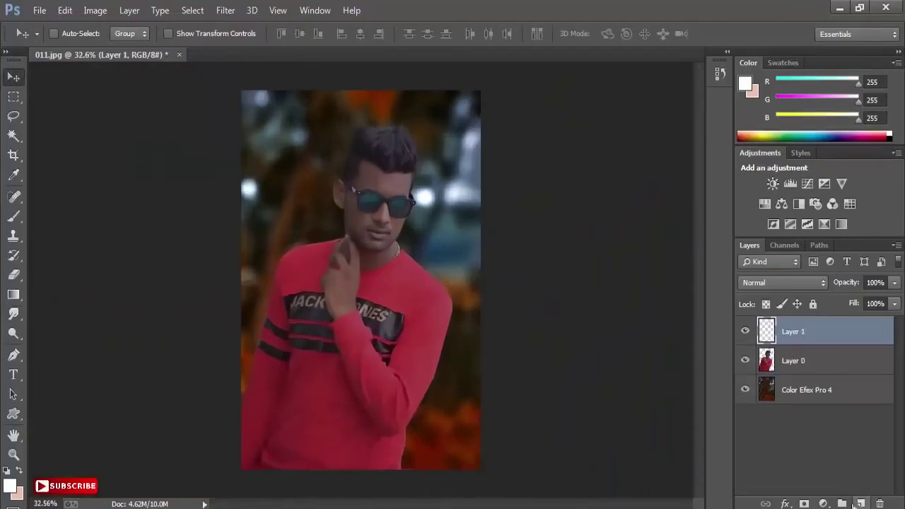
pyautogui.click(10, 488)
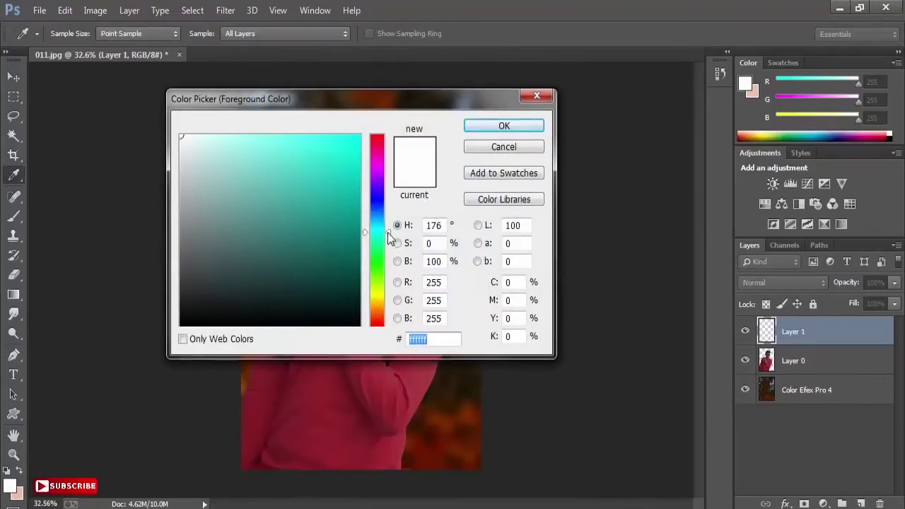
pyautogui.moveTo(328, 162); pyautogui.dragTo(375, 130)
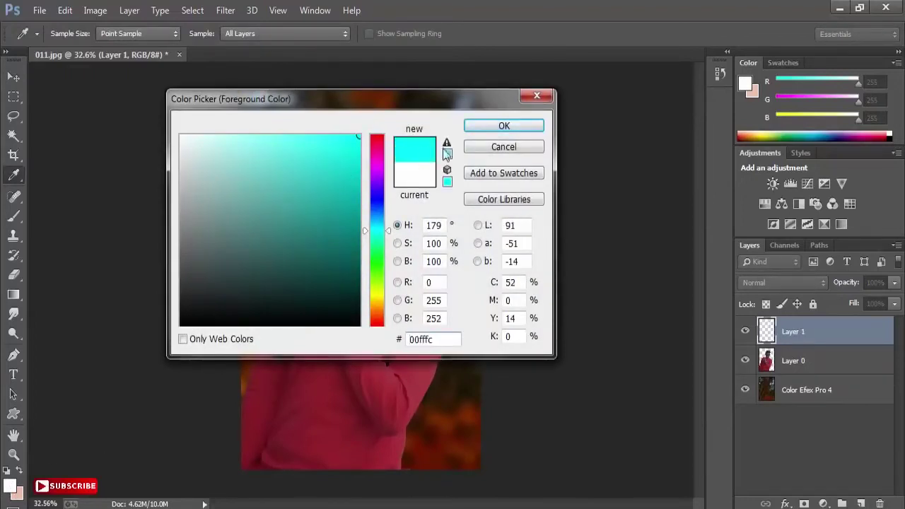
pyautogui.click(502, 127)
pyautogui.rightClick(799, 341)
pyautogui.click(585, 265)
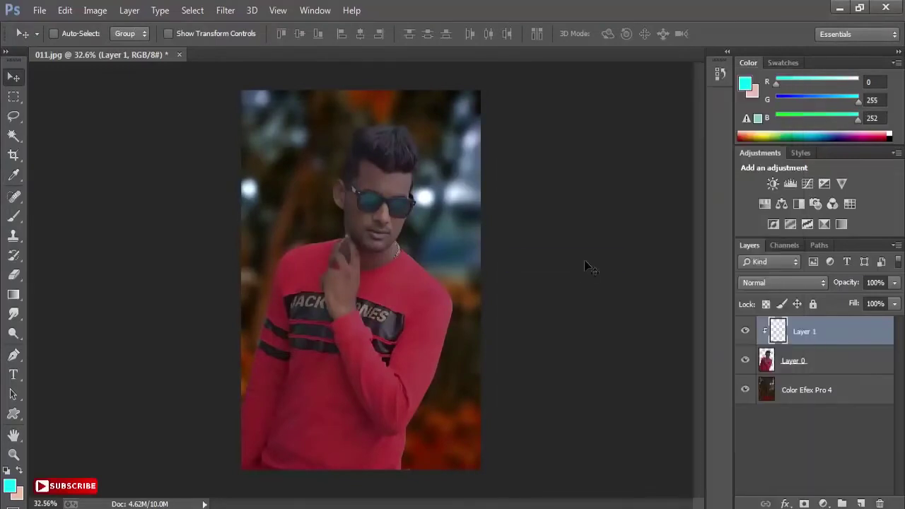
# Activate the Quick Selection tool in place of the Magic Wand and bring the sweater into view.
pyautogui.scroll(5, 440, 311)
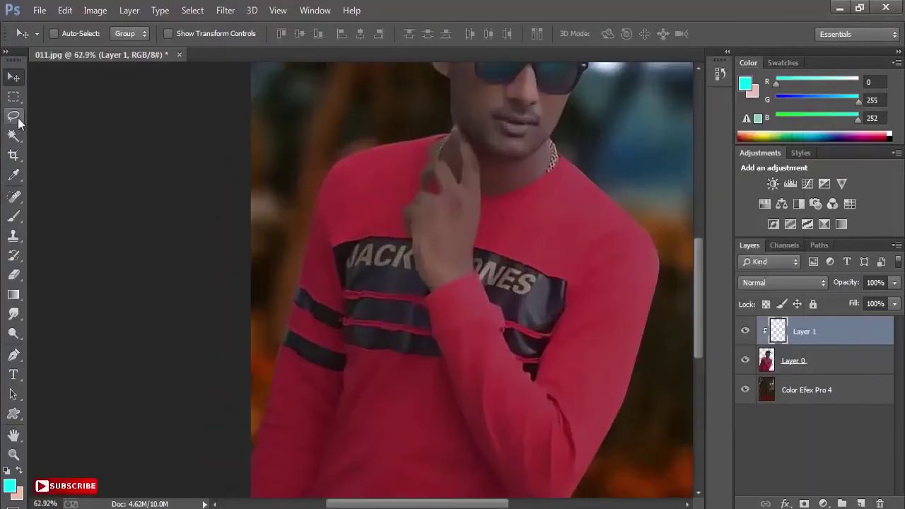
pyautogui.click(13, 116)
pyautogui.click(13, 135)
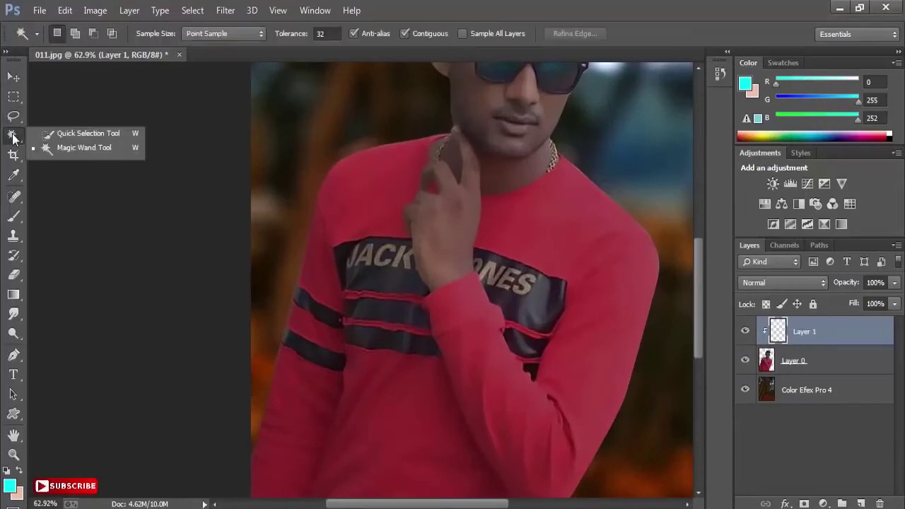
pyautogui.click(59, 136)
pyautogui.hscroll(2, 156, 161)
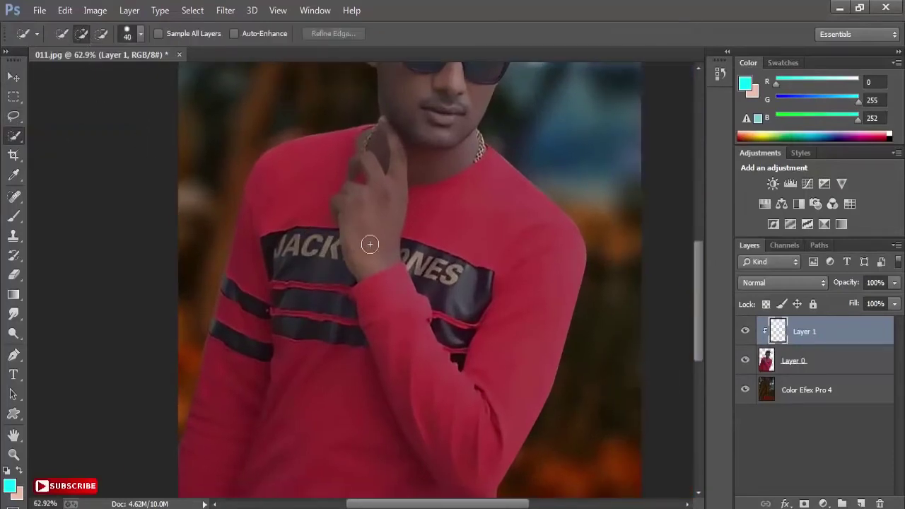
pyautogui.moveTo(416, 365); pyautogui.dragTo(415, 328)
pyautogui.hotkey('ctrl', 'd')
pyautogui.moveTo(471, 376)
pyautogui.mouseDown()
pyautogui.moveTo(485, 317)
pyautogui.moveTo(542, 234)
pyautogui.moveTo(558, 240)
pyautogui.moveTo(394, 198)
pyautogui.moveTo(467, 269)
pyautogui.moveTo(404, 205)
pyautogui.moveTo(368, 207)
pyautogui.moveTo(455, 347)
pyautogui.moveTo(372, 278)
pyautogui.moveTo(406, 310)
pyautogui.mouseUp()
pyautogui.hotkey('ctrl', 'd')
# Quick-select the man's sweater, including both sleeves, on Layer 0.
pyautogui.click(795, 363)
pyautogui.scroll(3, 558, 241)
pyautogui.scroll(2, 440, 329)
pyautogui.scroll(3, 406, 310)
pyautogui.moveTo(353, 330); pyautogui.dragTo(364, 384)
pyautogui.scroll(-3, 194, 313)
pyautogui.moveTo(194, 313)
pyautogui.mouseDown()
pyautogui.moveTo(180, 180)
pyautogui.moveTo(202, 243)
pyautogui.moveTo(337, 307)
pyautogui.mouseUp()
# Refine the sweater selection around the hand and neck using a 20 px Quick Selection brush.
pyautogui.press('alt')
pyautogui.press('[')
pyautogui.press('[')
pyautogui.moveTo(344, 374)
pyautogui.mouseDown()
pyautogui.moveTo(333, 365)
pyautogui.moveTo(344, 386)
pyautogui.moveTo(329, 396)
pyautogui.mouseUp()
pyautogui.scroll(1, 314, 343)
pyautogui.moveTo(471, 232)
pyautogui.mouseDown()
pyautogui.moveTo(425, 265)
pyautogui.moveTo(426, 256)
pyautogui.moveTo(446, 250)
pyautogui.mouseUp()
pyautogui.scroll(1, 460, 239)
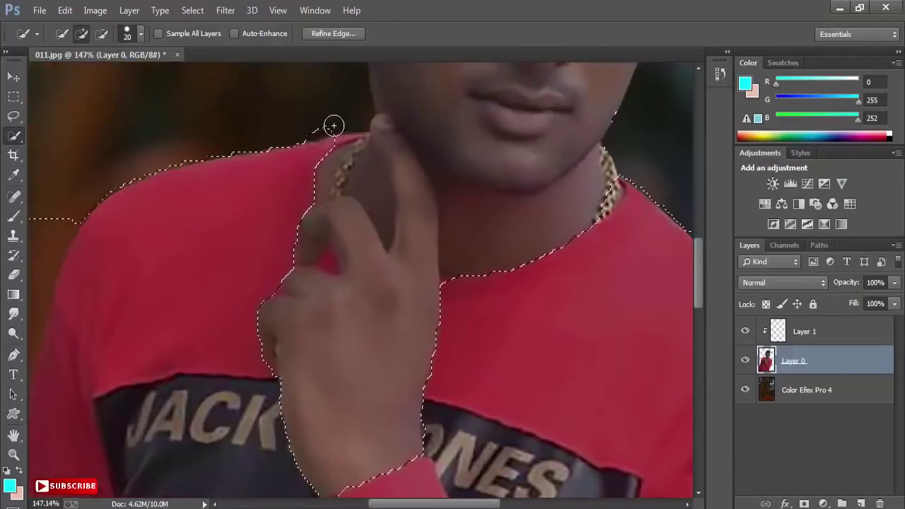
# Clean up the selection along the shoulder and around the small sweater gap between the fingers with a brush reduced to 9 px.
pyautogui.scroll(1, 332, 215)
pyautogui.press('[')
pyautogui.press('[')
pyautogui.click(336, 286)
pyautogui.moveTo(337, 273); pyautogui.dragTo(333, 283)
pyautogui.press('alt')
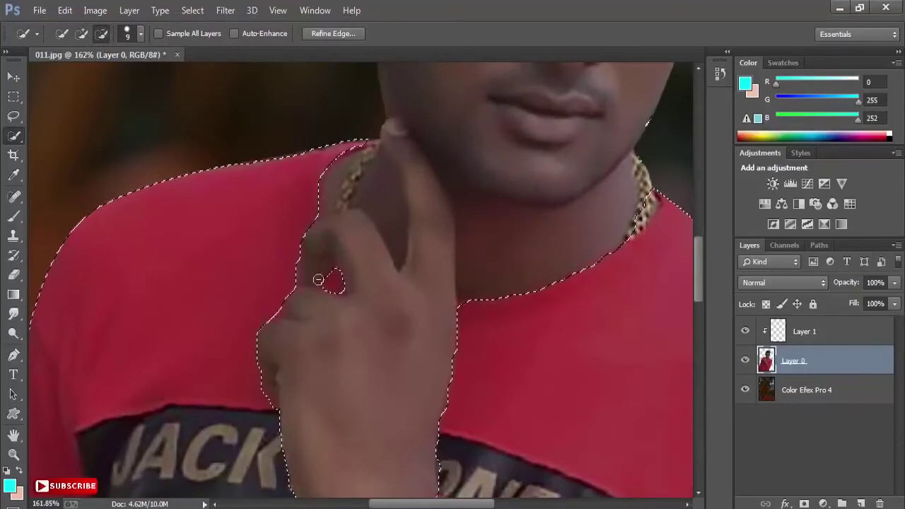
pyautogui.scroll(-4, 329, 244)
pyautogui.scroll(-4, 336, 239)
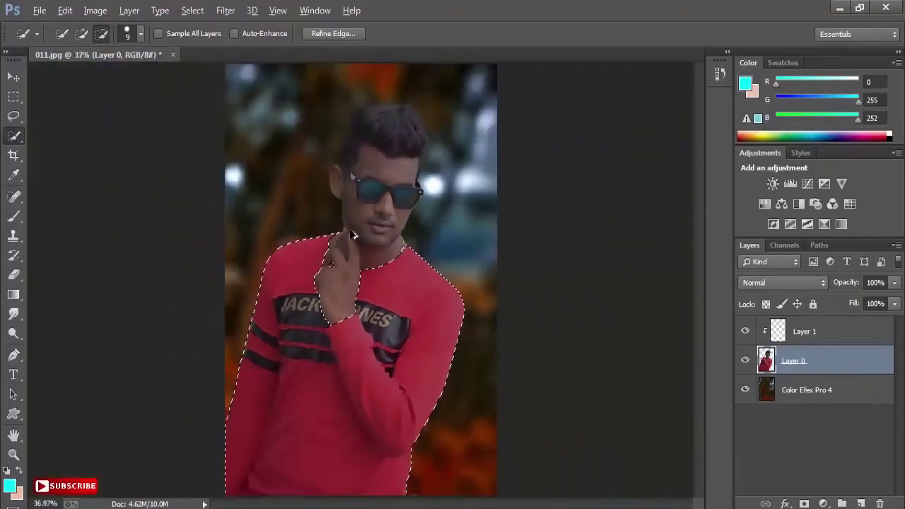
# Feather the edges of the sweater selection.
pyautogui.rightClick(354, 188)
pyautogui.click(397, 233)
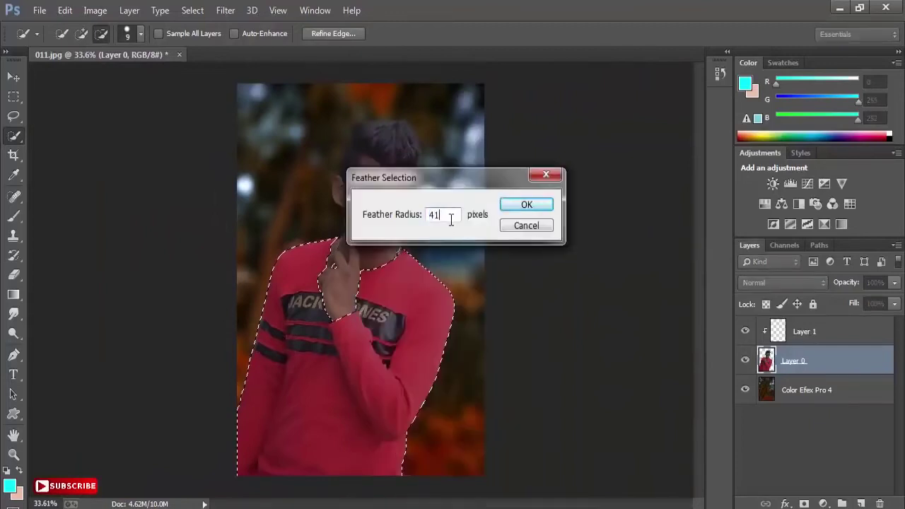
pyautogui.click(523, 211)
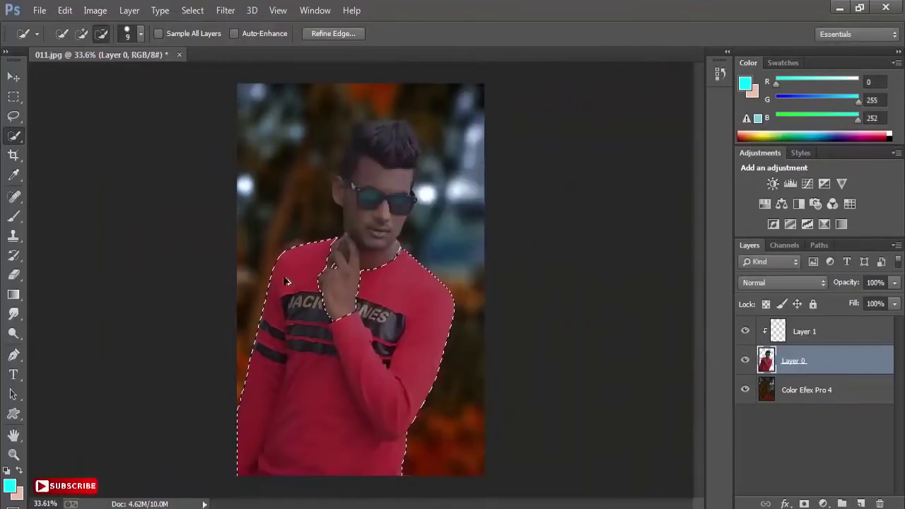
# Set Layer 1 to the Color blend mode, paint the selected sweater with a 600 px cyan brush, and deselect.
pyautogui.click(14, 217)
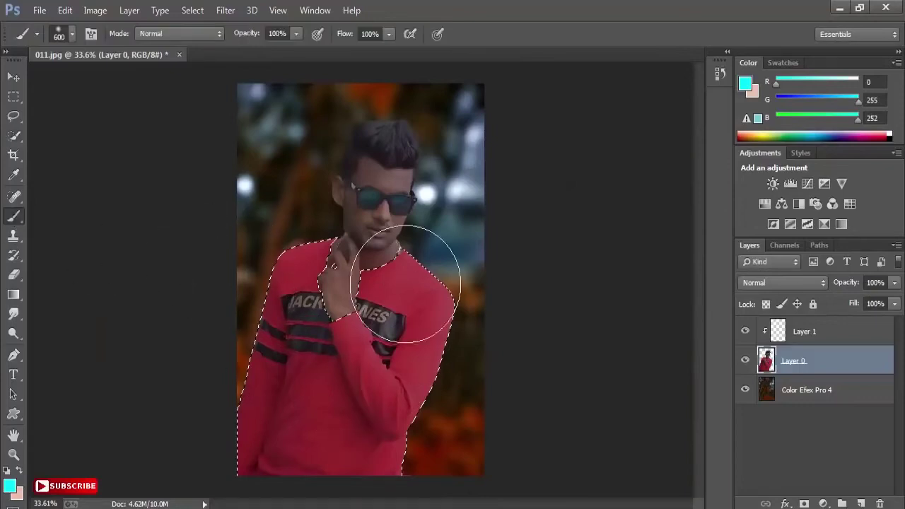
pyautogui.click(12, 488)
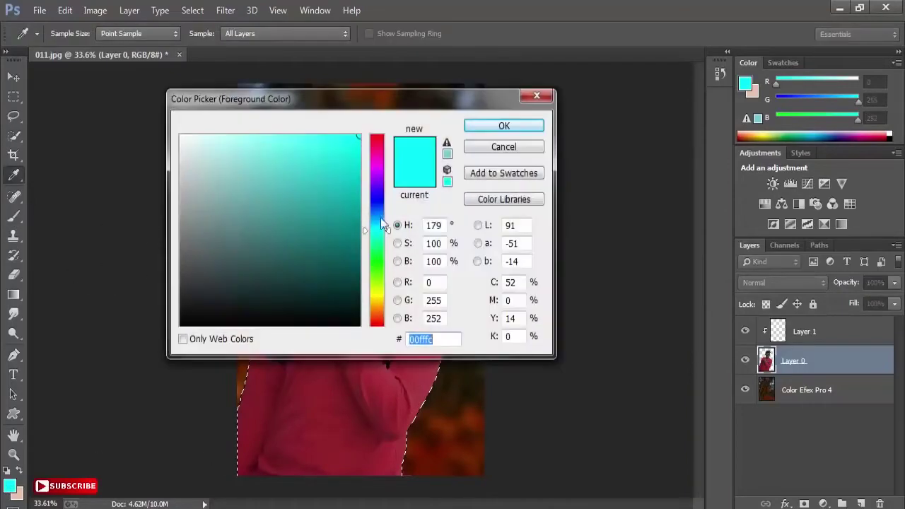
pyautogui.click(502, 125)
pyautogui.scroll(-1, 434, 306)
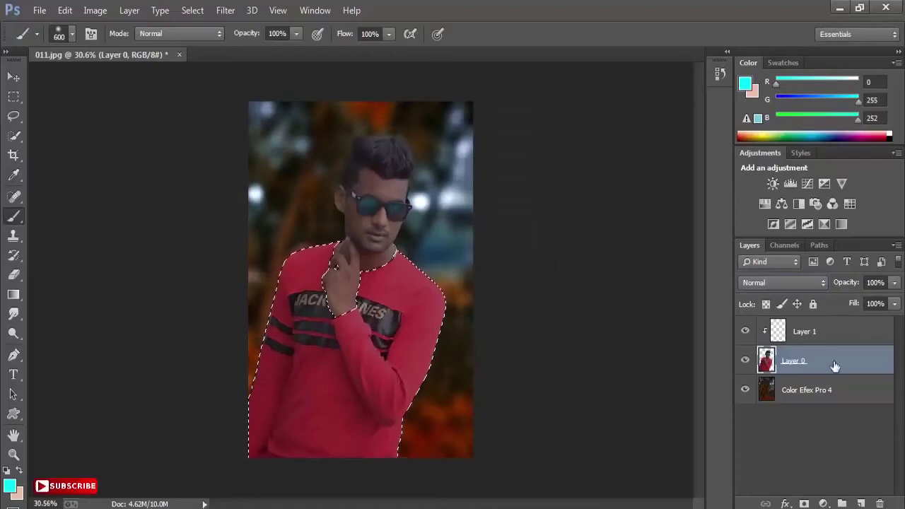
pyautogui.click(813, 340)
pyautogui.click(766, 283)
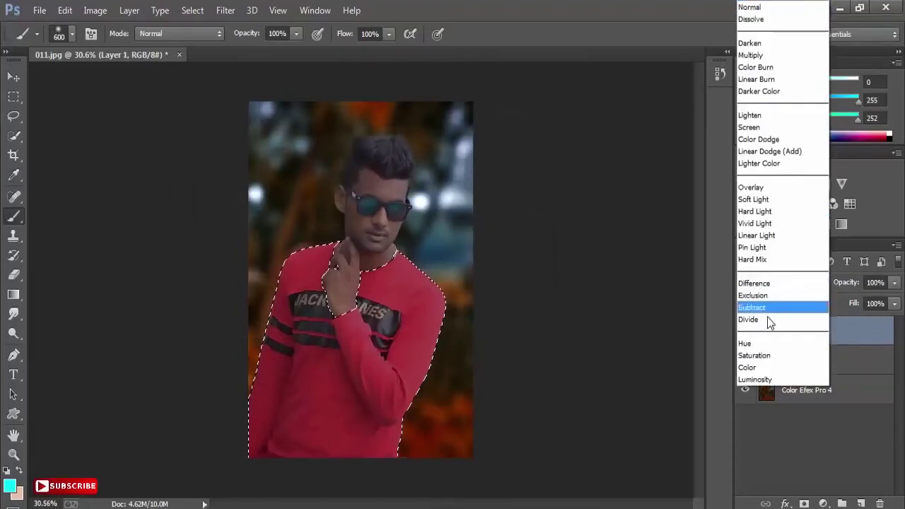
pyautogui.click(767, 368)
pyautogui.moveTo(384, 384)
pyautogui.mouseDown()
pyautogui.moveTo(379, 417)
pyautogui.moveTo(326, 424)
pyautogui.moveTo(340, 287)
pyautogui.moveTo(284, 266)
pyautogui.moveTo(257, 403)
pyautogui.moveTo(239, 441)
pyautogui.moveTo(376, 466)
pyautogui.moveTo(409, 281)
pyautogui.moveTo(346, 290)
pyautogui.moveTo(406, 252)
pyautogui.mouseUp()
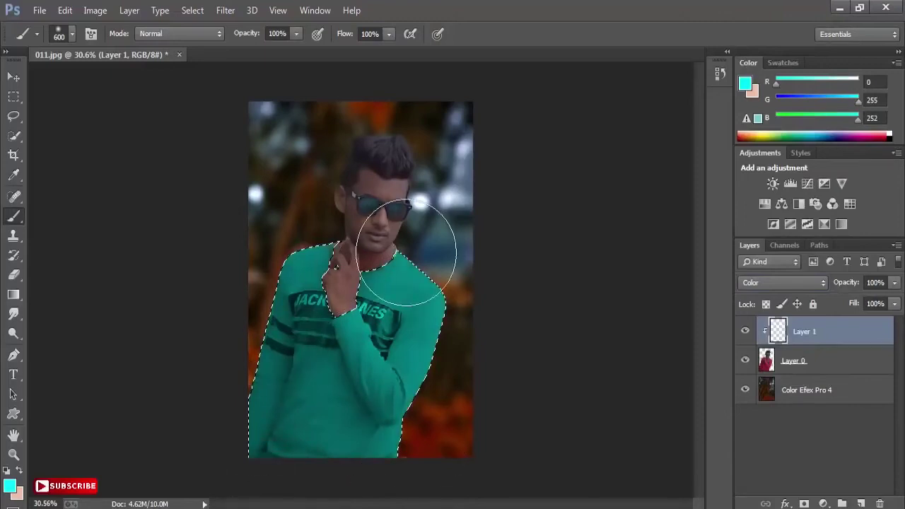
pyautogui.click(10, 120)
pyautogui.hotkey('ctrl', 'd')
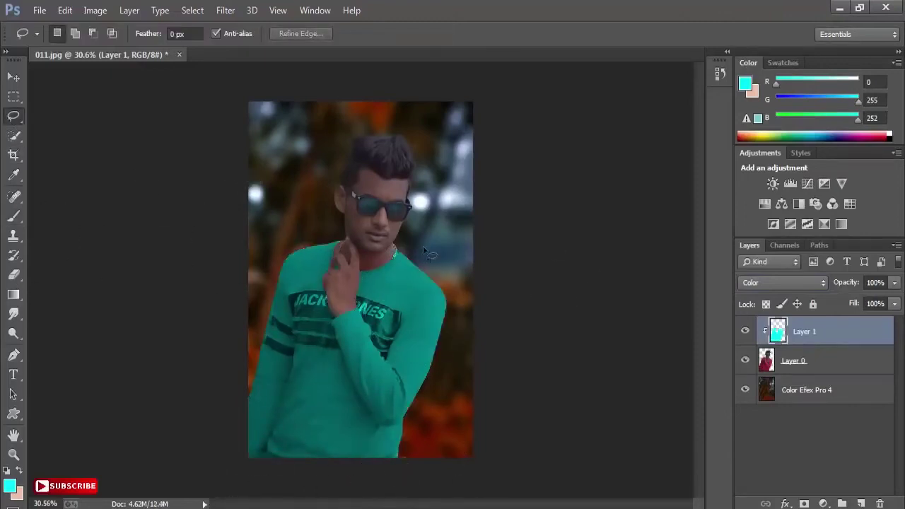
# Merge Layer 1 down into Layer 0 and return to the Move tool.
pyautogui.scroll(1, 424, 249)
pyautogui.rightClick(795, 339)
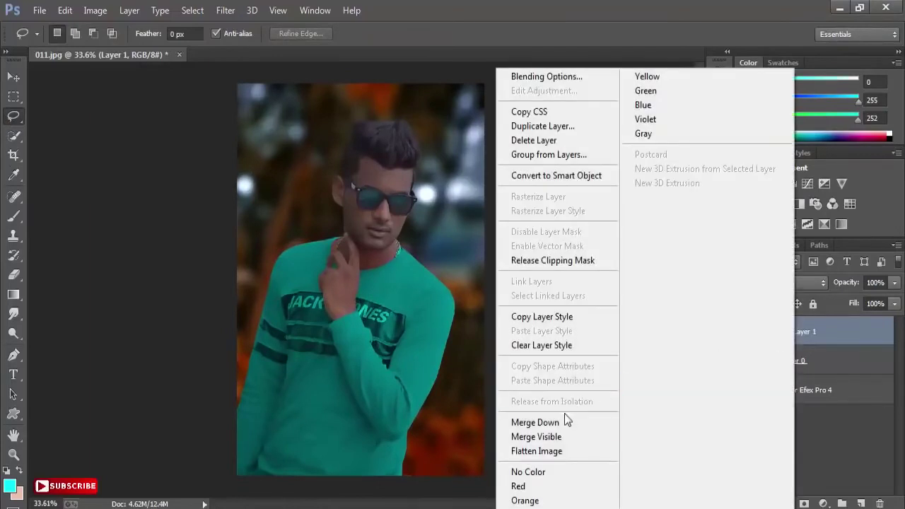
pyautogui.click(544, 420)
pyautogui.press('v')
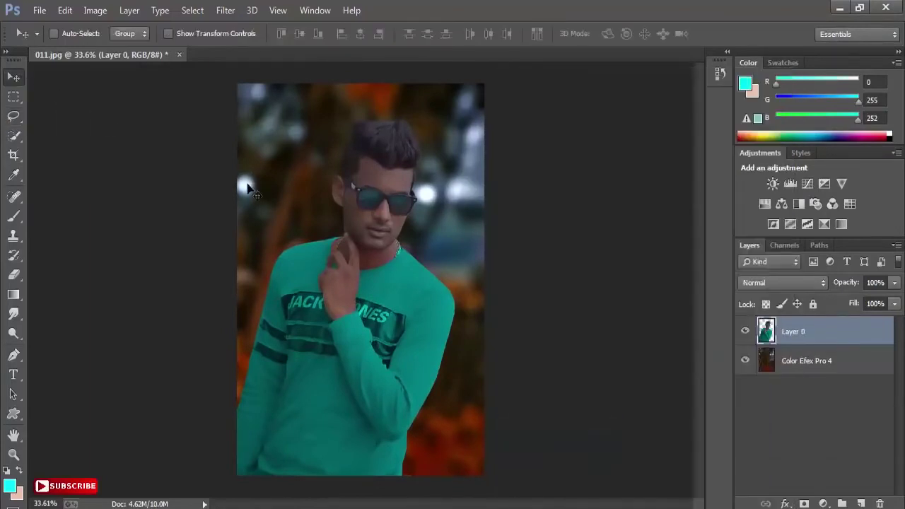
# Open Layer 0 in Color Efex Pro 4 and replace its loaded filter with Dark Contrasts at 80% Dark Detail Extractor and -35% Brightness.
pyautogui.click(232, 11)
pyautogui.moveTo(330, 400)
pyautogui.click(452, 398)
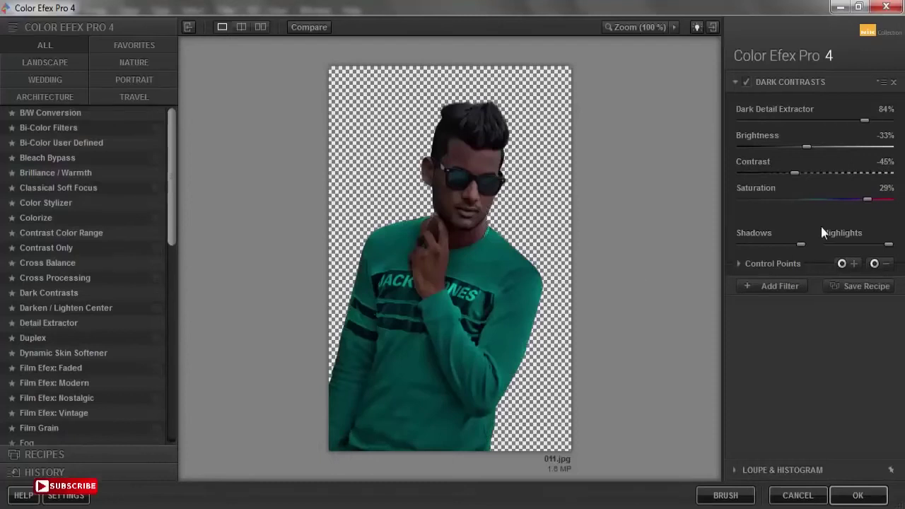
pyautogui.click(892, 83)
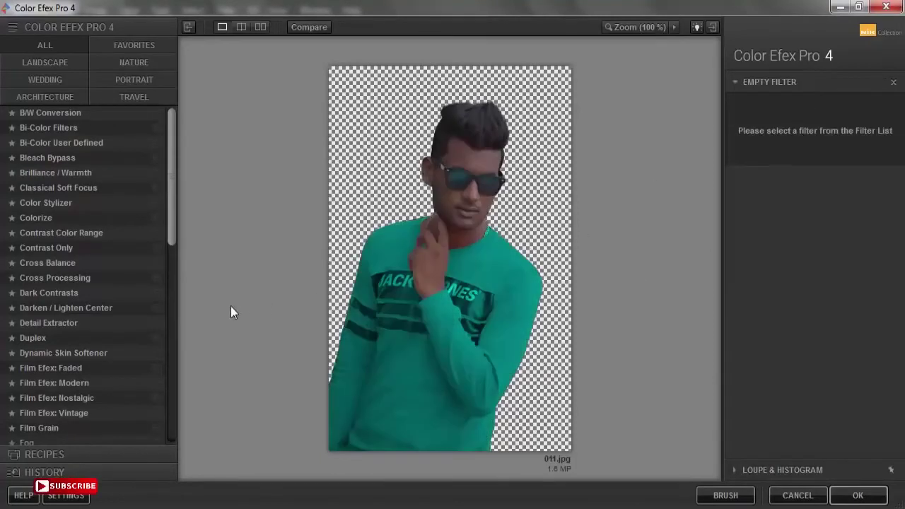
pyautogui.click(70, 293)
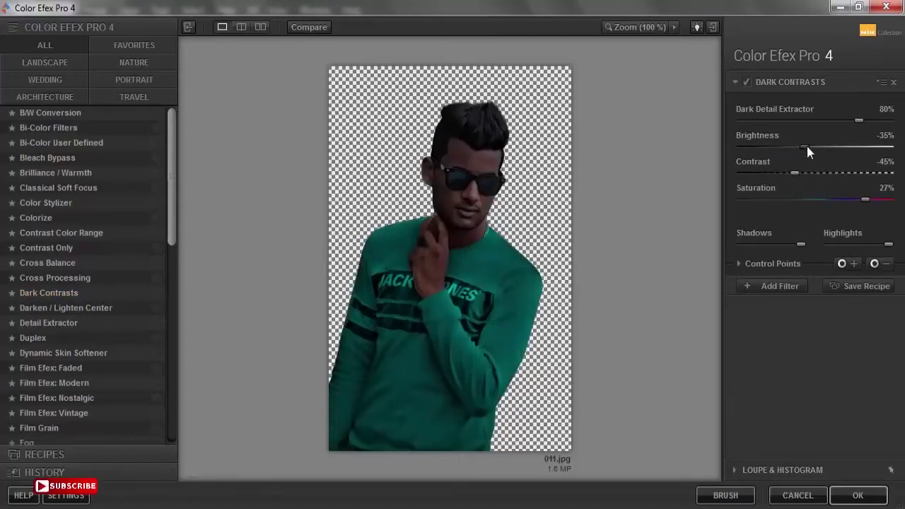
# Add a Contrast Color Range filter with Color Contrast 4%, Brightness 15% and Contrast 17%, and apply the filters.
pyautogui.click(781, 284)
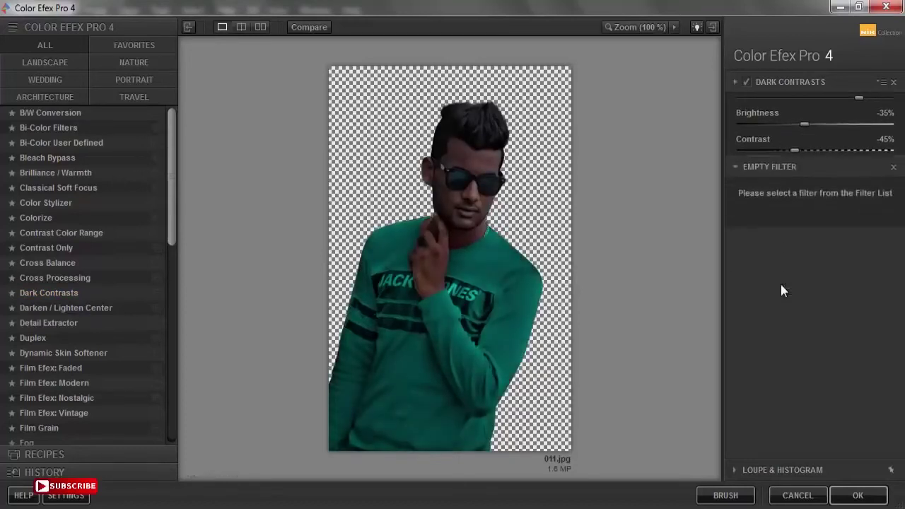
pyautogui.click(107, 232)
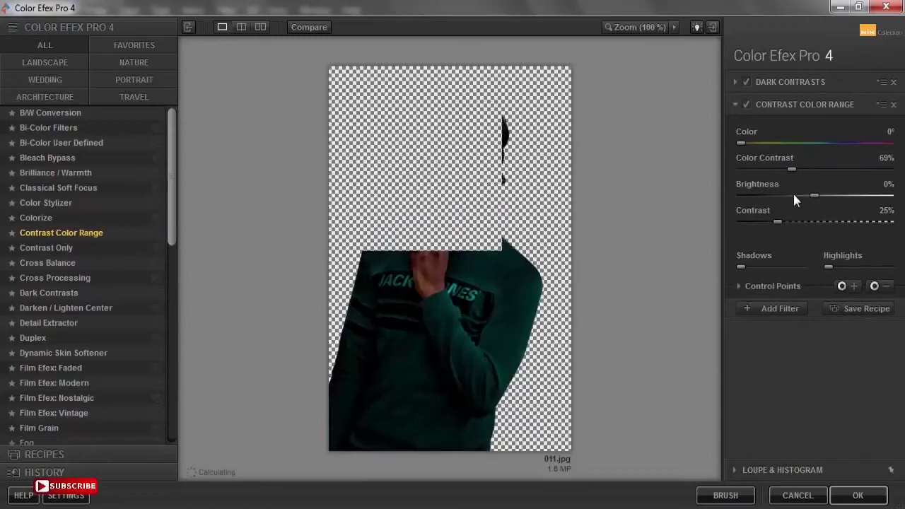
pyautogui.moveTo(741, 225); pyautogui.dragTo(756, 227)
pyautogui.moveTo(814, 196); pyautogui.dragTo(826, 196)
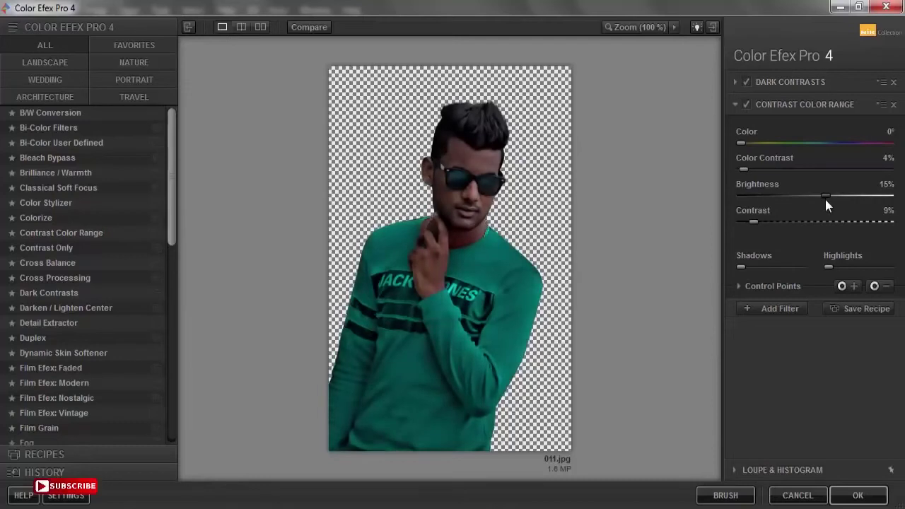
pyautogui.moveTo(756, 221); pyautogui.dragTo(761, 221)
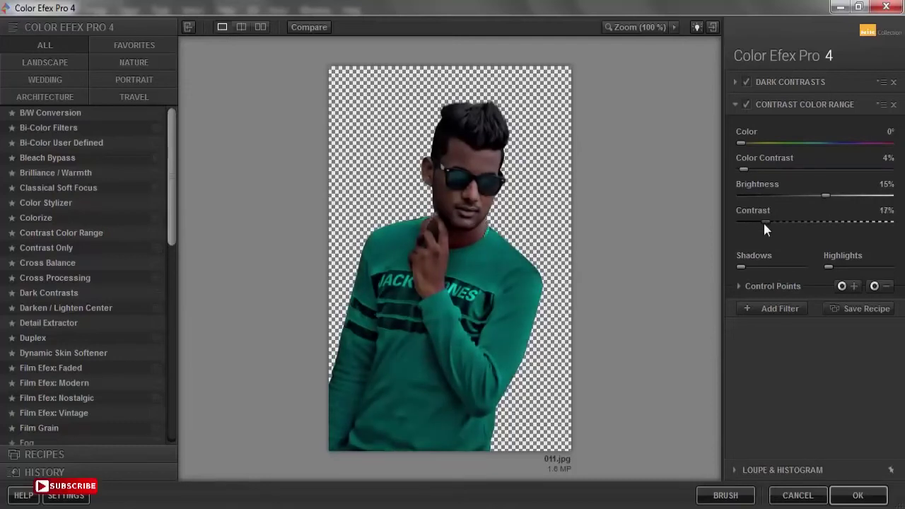
pyautogui.click(773, 305)
pyautogui.click(858, 494)
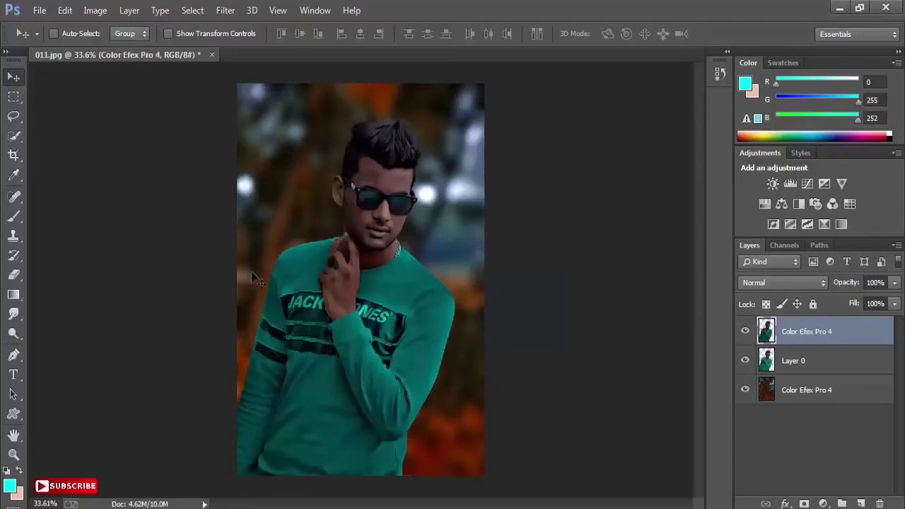
# Erase the filtered layer over the man's face with a 100 px eraser.
pyautogui.click(14, 275)
pyautogui.scroll(3, 420, 228)
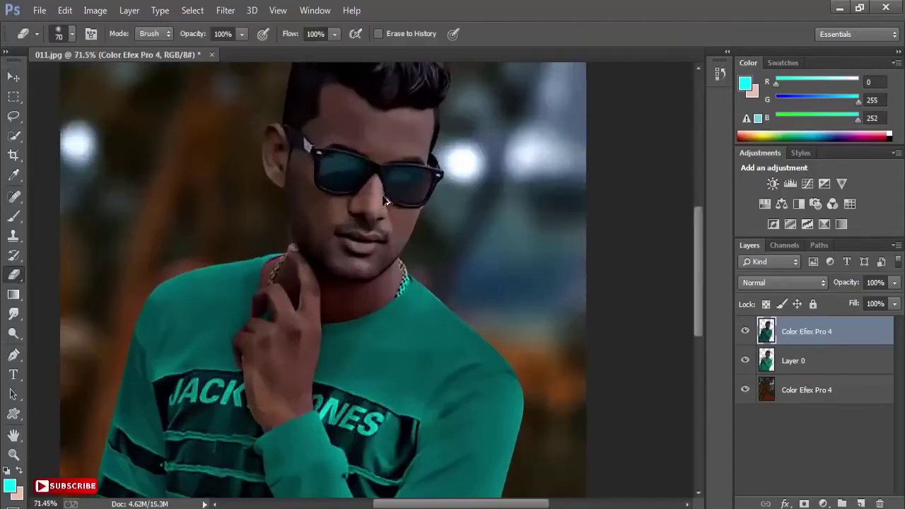
pyautogui.press(']')
pyautogui.press(']')
pyautogui.press(']')
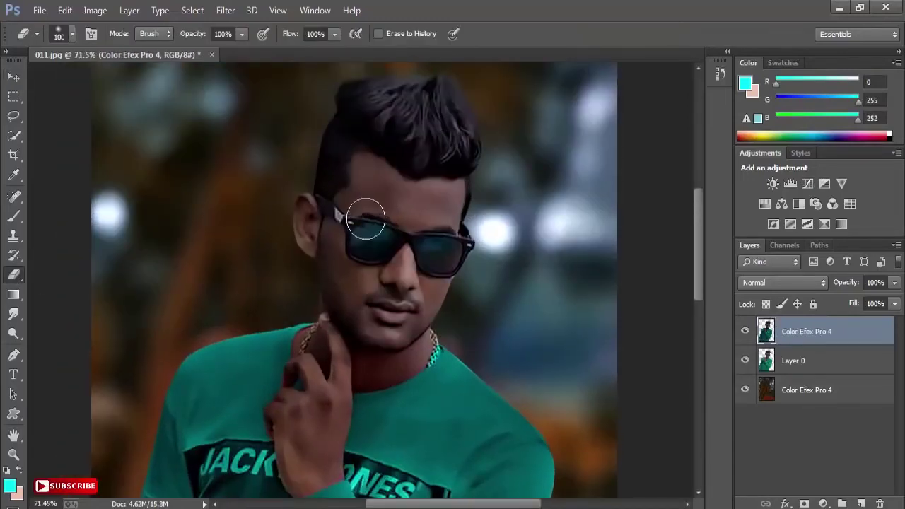
pyautogui.moveTo(380, 192)
pyautogui.mouseDown()
pyautogui.moveTo(415, 228)
pyautogui.moveTo(297, 208)
pyautogui.moveTo(417, 304)
pyautogui.moveTo(431, 236)
pyautogui.moveTo(377, 178)
pyautogui.moveTo(343, 319)
pyautogui.moveTo(401, 360)
pyautogui.moveTo(371, 408)
pyautogui.mouseUp()
# Erase the filtered layer over the neck and hand with an 80 px eraser, and merge it down into Layer 0.
pyautogui.scroll(3, 460, 299)
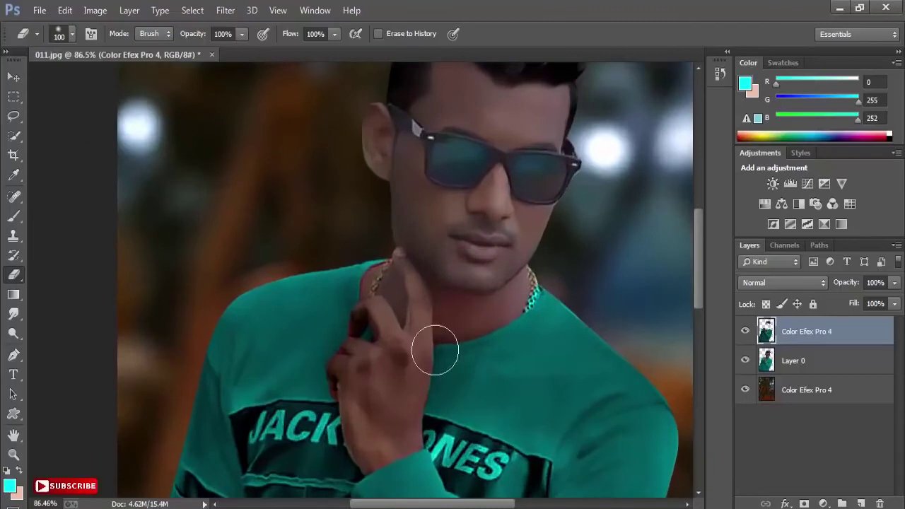
pyautogui.press('[')
pyautogui.press('[')
pyautogui.moveTo(456, 277)
pyautogui.mouseDown()
pyautogui.moveTo(449, 327)
pyautogui.moveTo(486, 335)
pyautogui.moveTo(488, 327)
pyautogui.moveTo(444, 302)
pyautogui.moveTo(418, 346)
pyautogui.moveTo(436, 374)
pyautogui.moveTo(453, 366)
pyautogui.moveTo(465, 407)
pyautogui.moveTo(483, 391)
pyautogui.moveTo(486, 367)
pyautogui.moveTo(484, 418)
pyautogui.moveTo(443, 437)
pyautogui.moveTo(441, 449)
pyautogui.moveTo(484, 420)
pyautogui.moveTo(464, 388)
pyautogui.mouseUp()
pyautogui.scroll(-6, 464, 389)
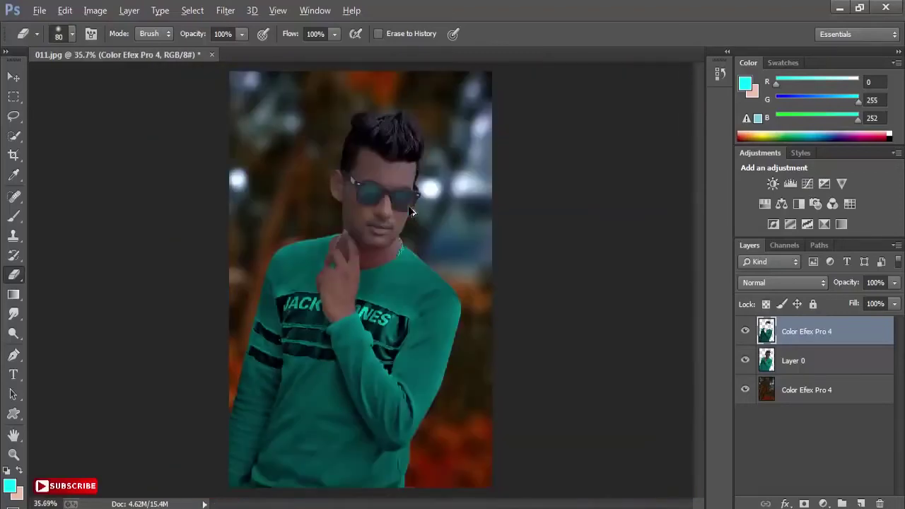
pyautogui.rightClick(805, 333)
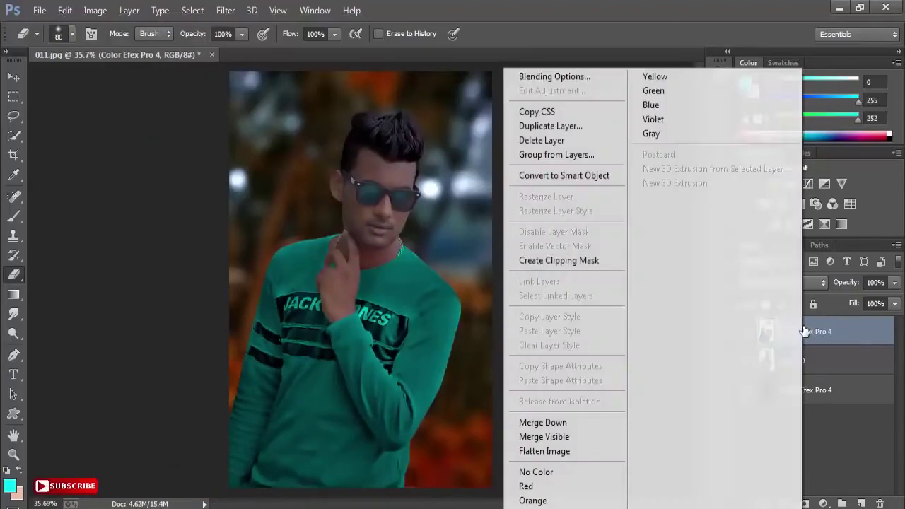
pyautogui.click(553, 427)
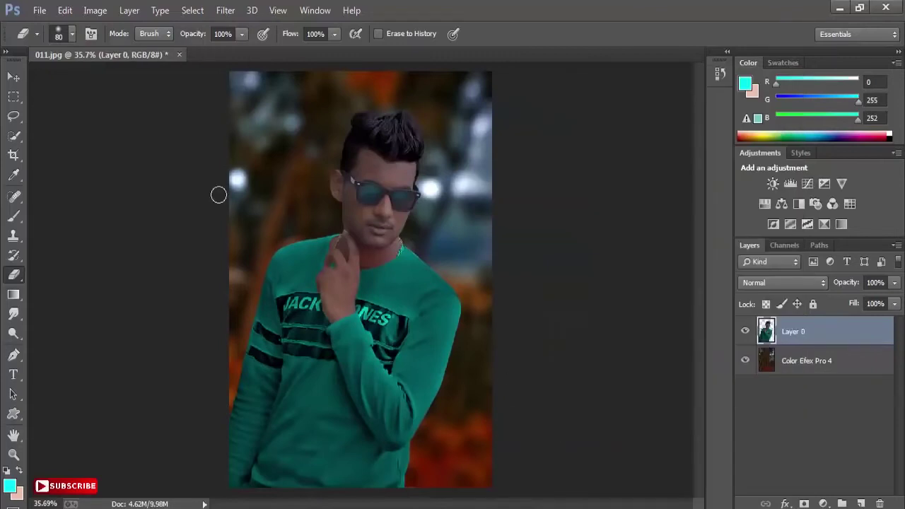
# Open the Camera Raw filter on Layer 0 and set Exposure +0.40, Highlights +33, Shadows +10, Whites +10 and Clarity +41.
pyautogui.click(225, 10)
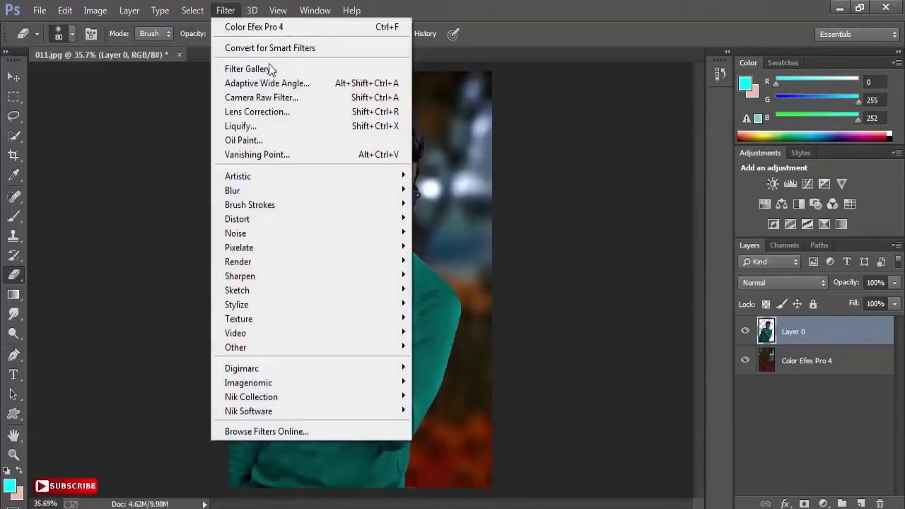
pyautogui.click(269, 101)
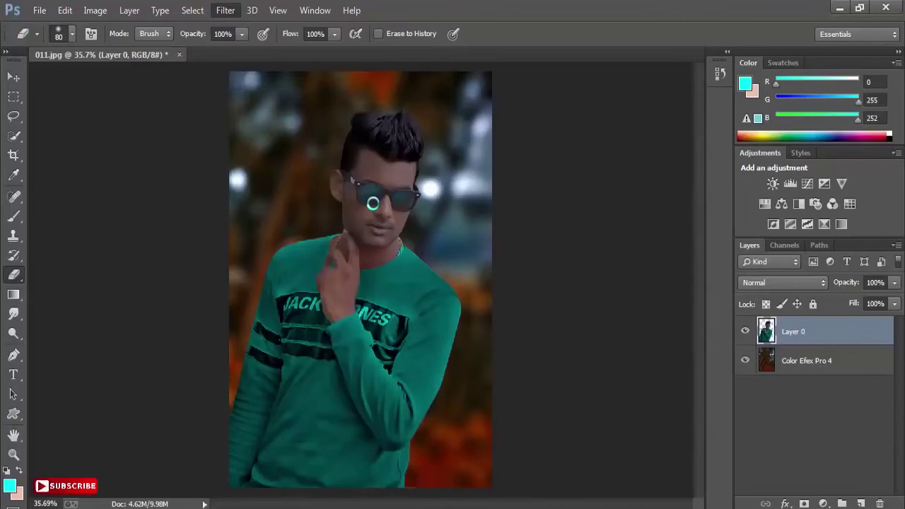
pyautogui.hotkey('ctrl', 'shift', 'a')
pyautogui.moveTo(710, 309); pyautogui.dragTo(717, 311)
pyautogui.moveTo(727, 356); pyautogui.dragTo(719, 379)
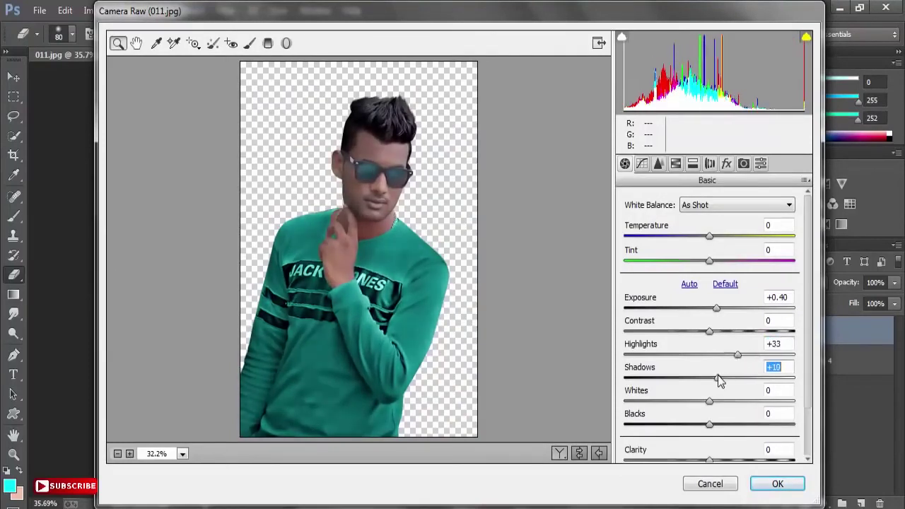
pyautogui.moveTo(809, 398); pyautogui.dragTo(810, 419)
pyautogui.moveTo(709, 377)
pyautogui.mouseDown()
pyautogui.moveTo(725, 380)
pyautogui.moveTo(717, 380)
pyautogui.mouseUp()
pyautogui.moveTo(749, 436); pyautogui.dragTo(745, 438)
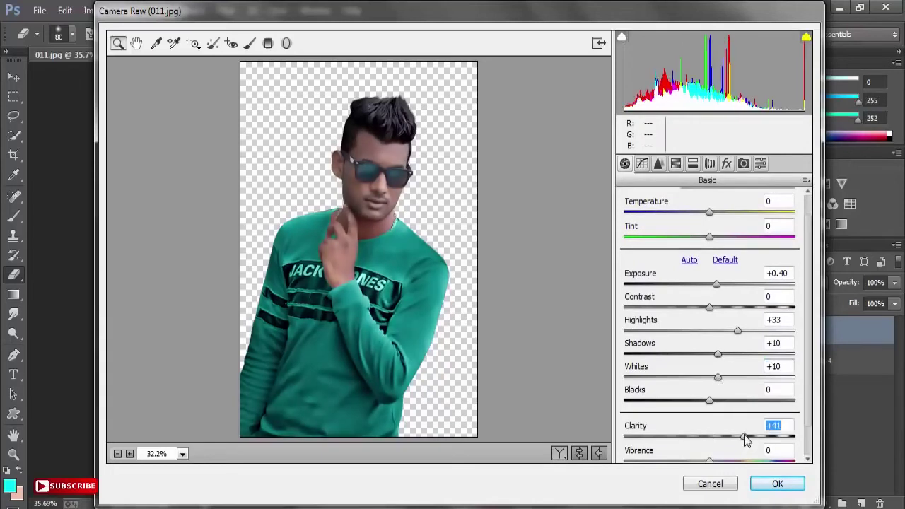
# Set the Aquas saturation to +83, the Aquas luminance to +83 and the Oranges luminance to +23, and apply the Camera Raw filter.
pyautogui.click(676, 165)
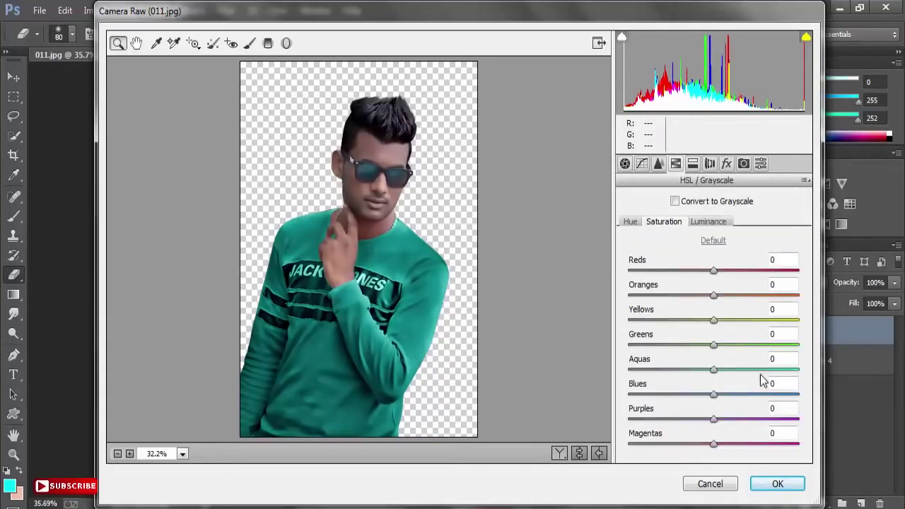
pyautogui.moveTo(781, 370); pyautogui.dragTo(782, 370)
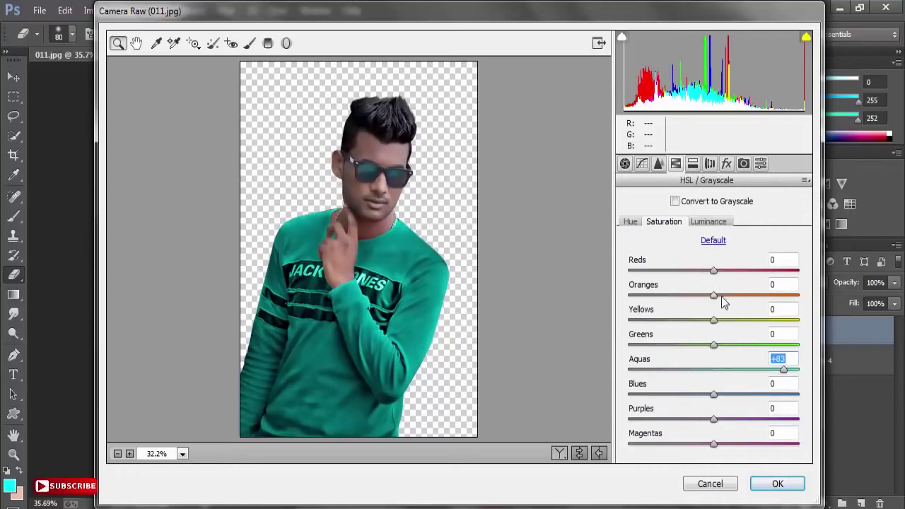
pyautogui.click(711, 223)
pyautogui.click(781, 369)
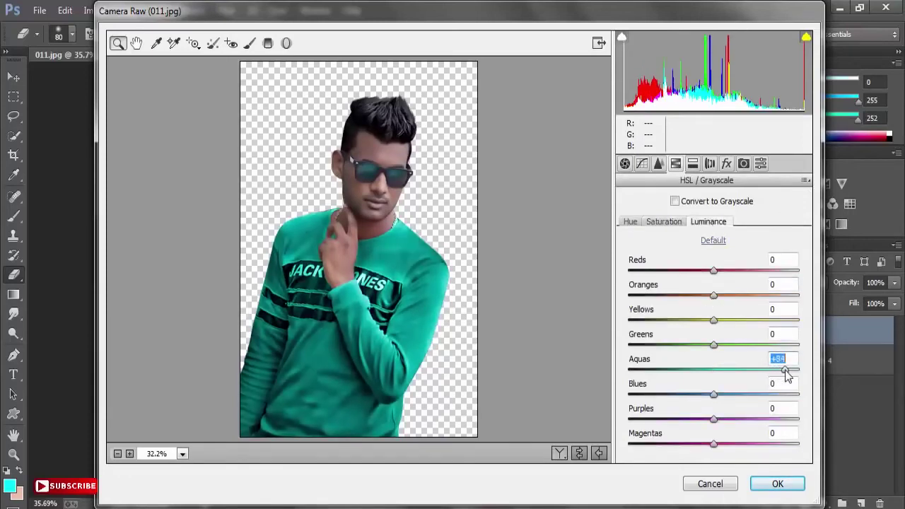
pyautogui.click(745, 295)
pyautogui.moveTo(746, 297); pyautogui.dragTo(737, 297)
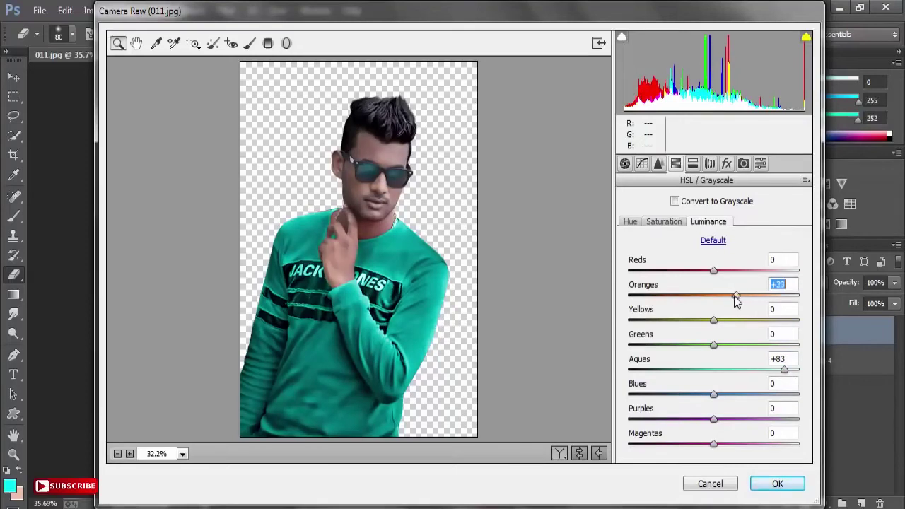
pyautogui.click(779, 485)
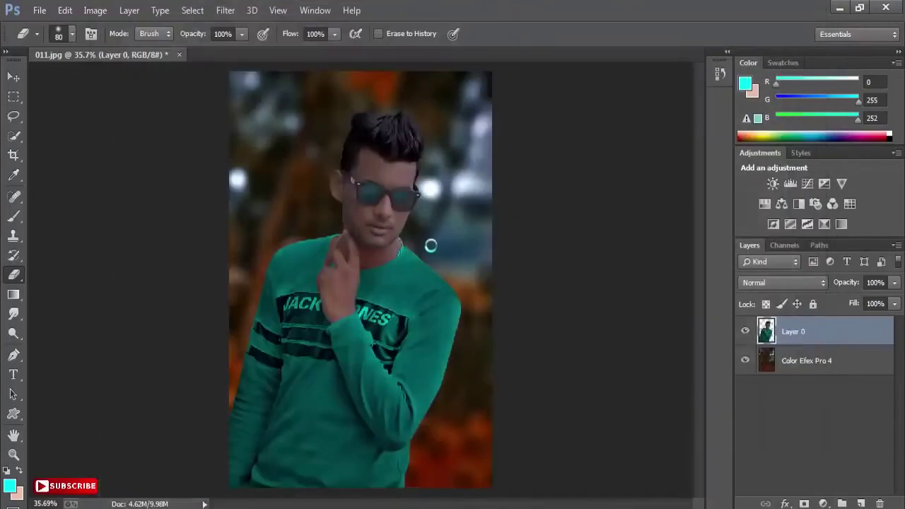
# Brighten Layer 0 with Curves by moving the RGB white point to input 229, output 255.
pyautogui.click(94, 10)
pyautogui.moveTo(157, 51)
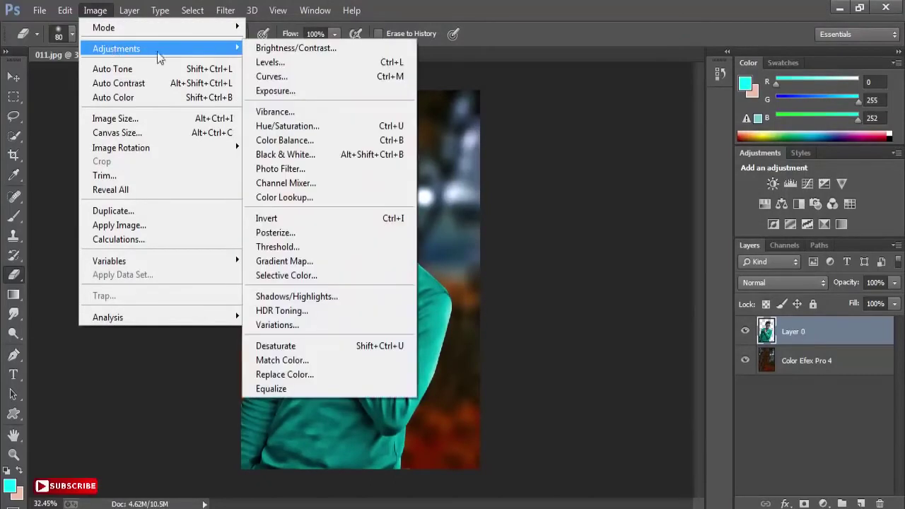
pyautogui.click(267, 77)
pyautogui.moveTo(506, 104); pyautogui.dragTo(666, 104)
pyautogui.moveTo(771, 176); pyautogui.dragTo(755, 174)
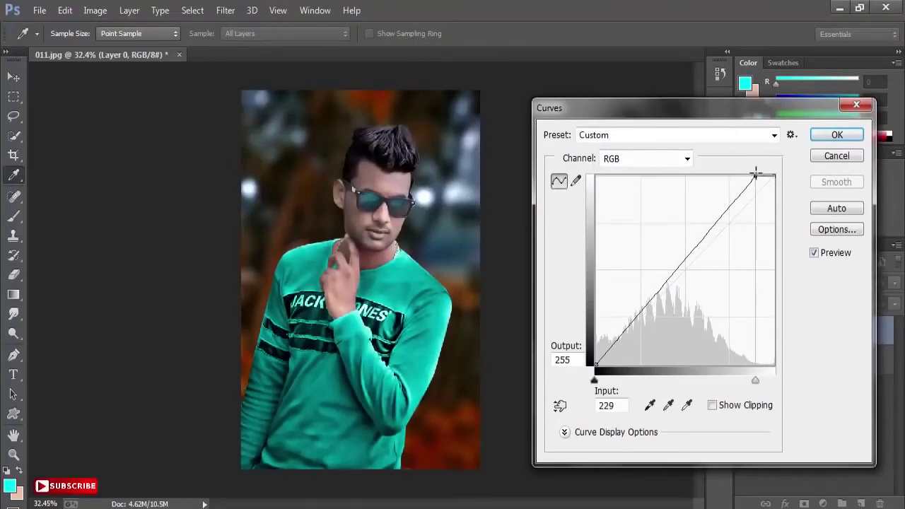
pyautogui.click(820, 138)
pyautogui.press('e')
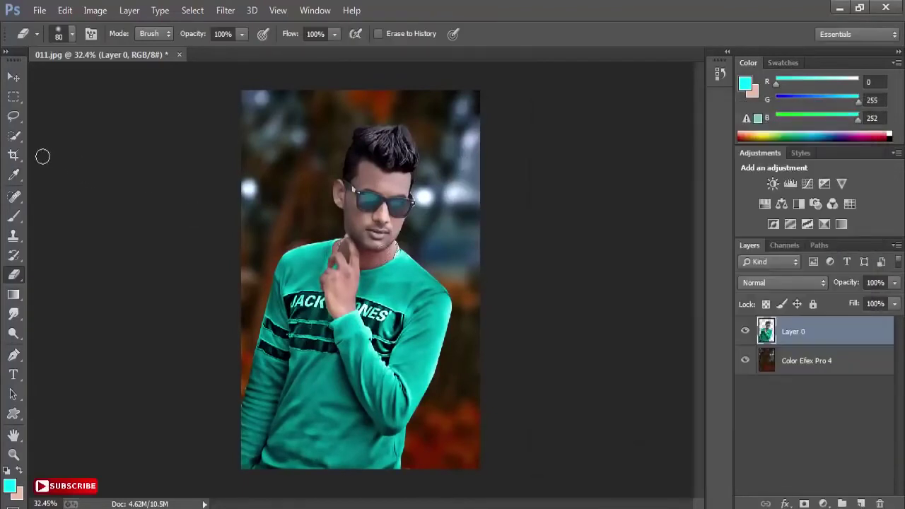
# Set up the Smudge tool with the soft 65 px brush preset and 14% strength.
pyautogui.scroll(3, 364, 214)
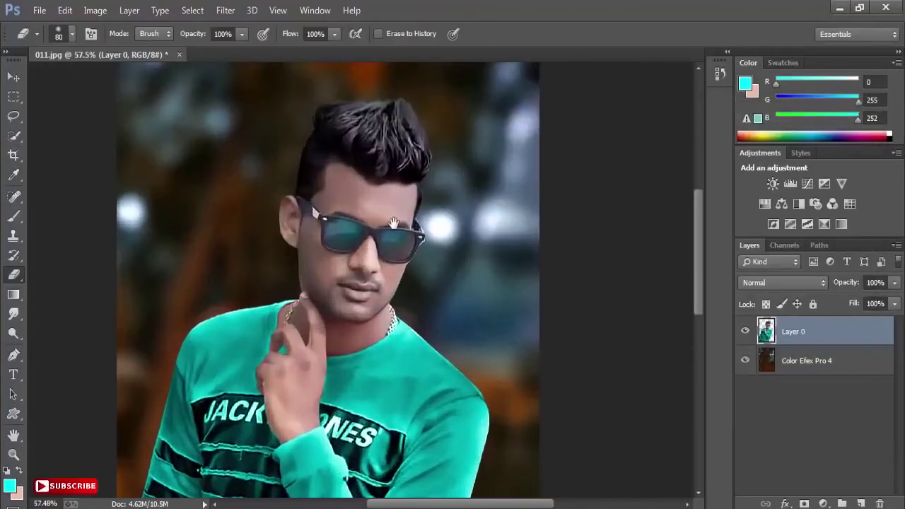
pyautogui.press('r')
pyautogui.click(71, 33)
pyautogui.scroll(-5, 114, 205)
pyautogui.scroll(-8, 114, 205)
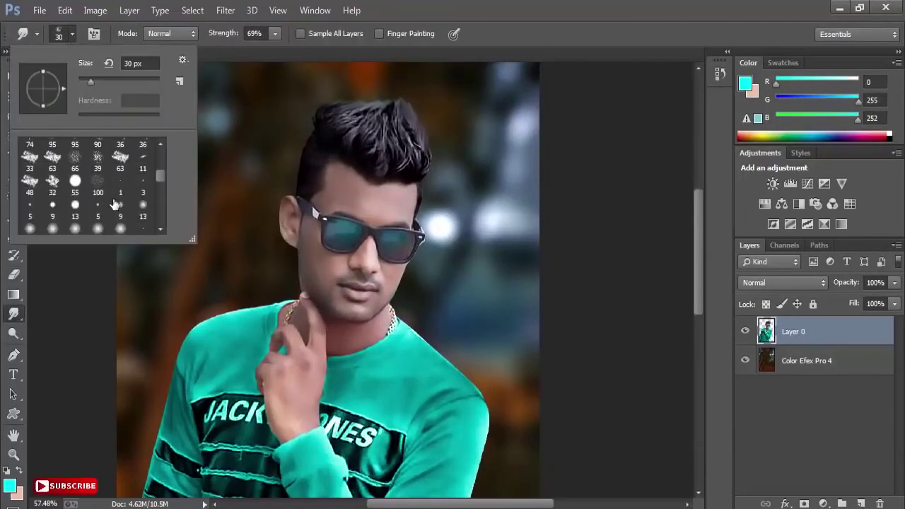
pyautogui.scroll(-3, 114, 204)
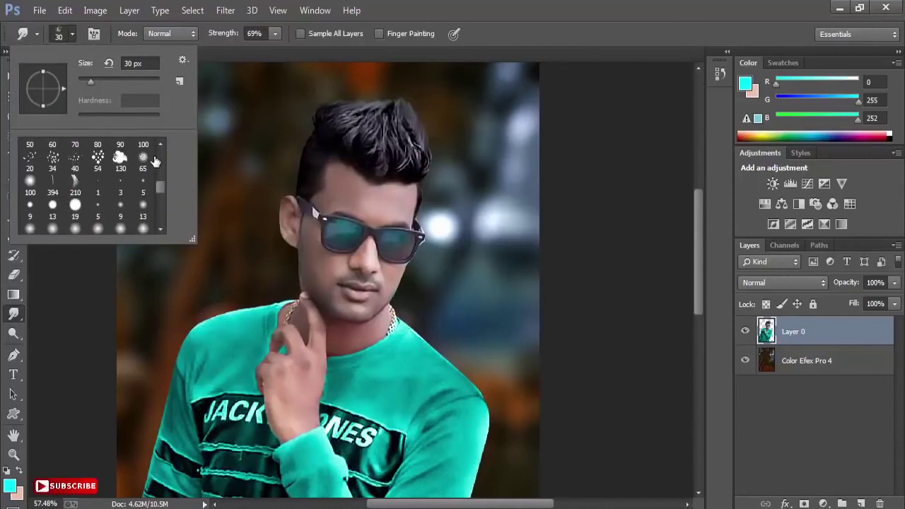
pyautogui.doubleClick(153, 159)
pyautogui.click(275, 34)
pyautogui.moveTo(276, 47); pyautogui.dragTo(240, 57)
# Smooth the skin of the face on Layer 0 using the Smudge tool with a 60 px brush.
pyautogui.scroll(3, 330, 245)
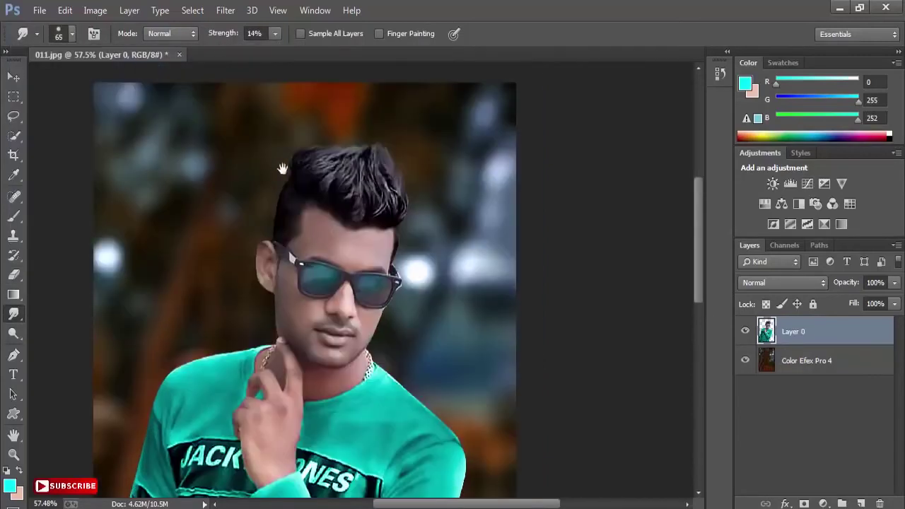
pyautogui.press(']')
pyautogui.press(']')
pyautogui.press(']')
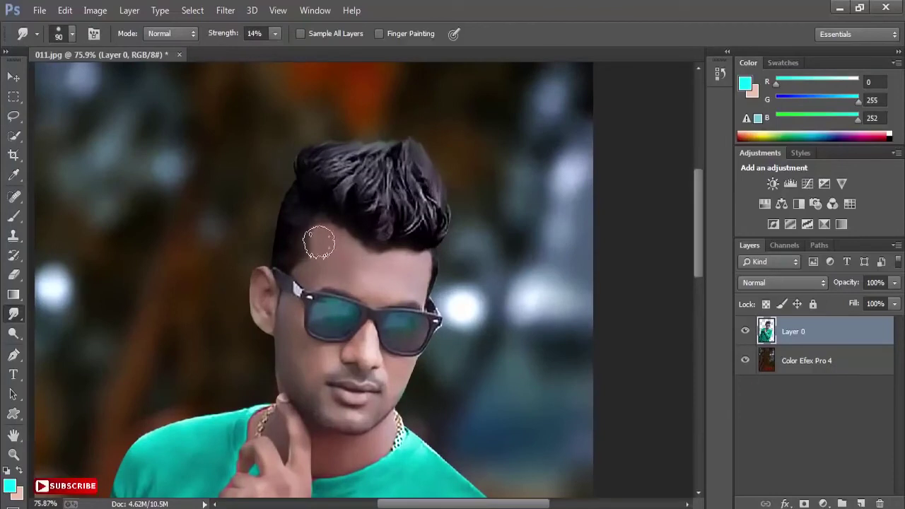
pyautogui.press('[')
pyautogui.press('[')
pyautogui.press('[')
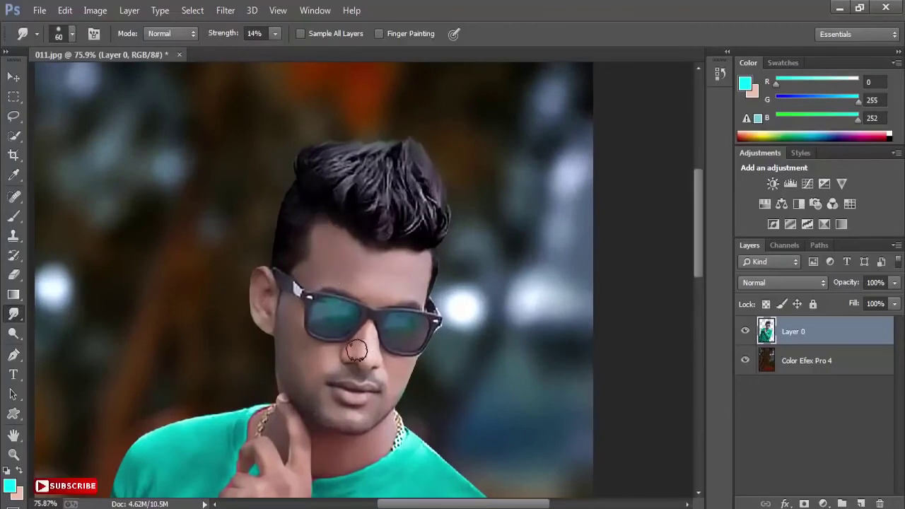
pyautogui.scroll(1, 379, 345)
pyautogui.scroll(1, 379, 345)
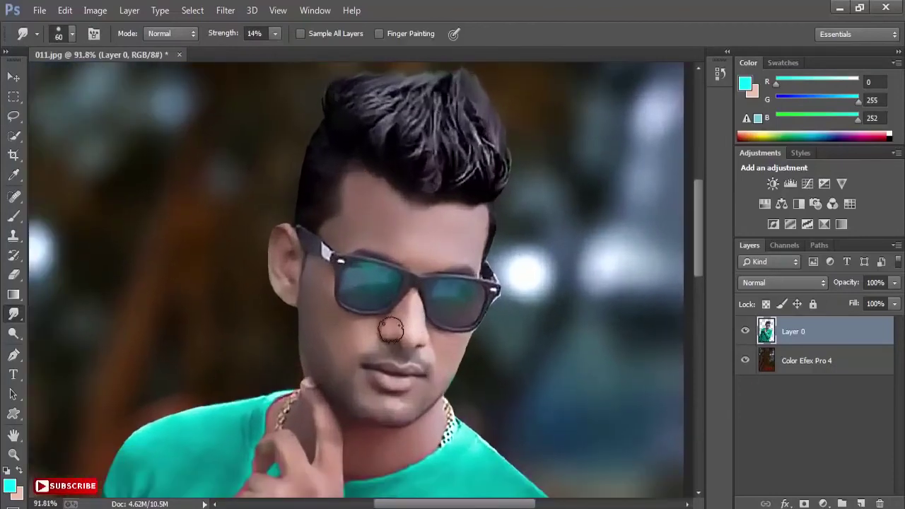
pyautogui.moveTo(356, 333); pyautogui.dragTo(338, 294)
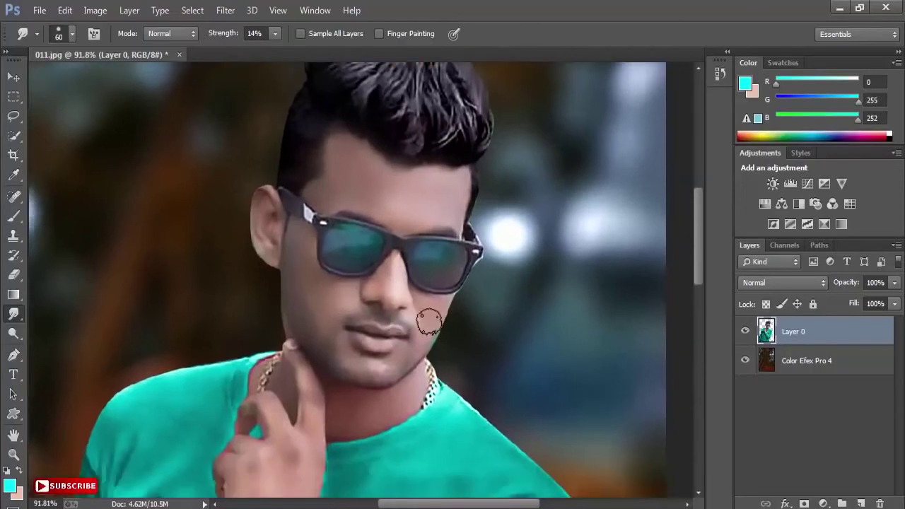
pyautogui.moveTo(379, 371); pyautogui.dragTo(430, 276)
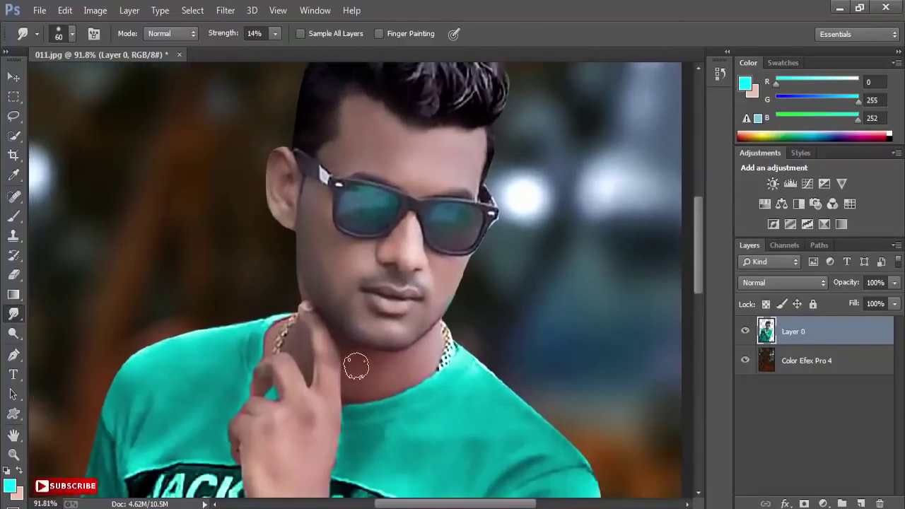
# Smudge the skin on the neck and the remaining uneven areas of the face for a smooth finish.
pyautogui.moveTo(374, 380); pyautogui.dragTo(337, 365)
pyautogui.moveTo(366, 201); pyautogui.dragTo(328, 363)
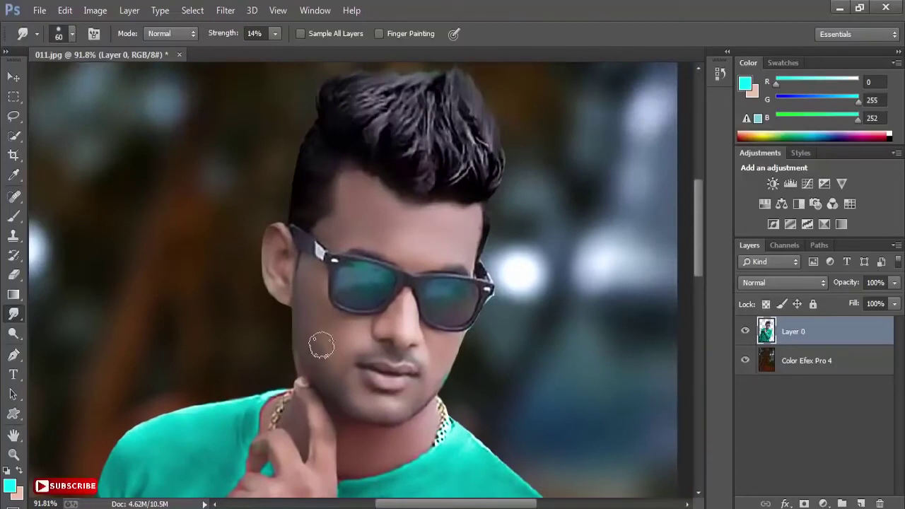
pyautogui.moveTo(401, 333); pyautogui.dragTo(404, 355)
pyautogui.scroll(-3, 404, 355)
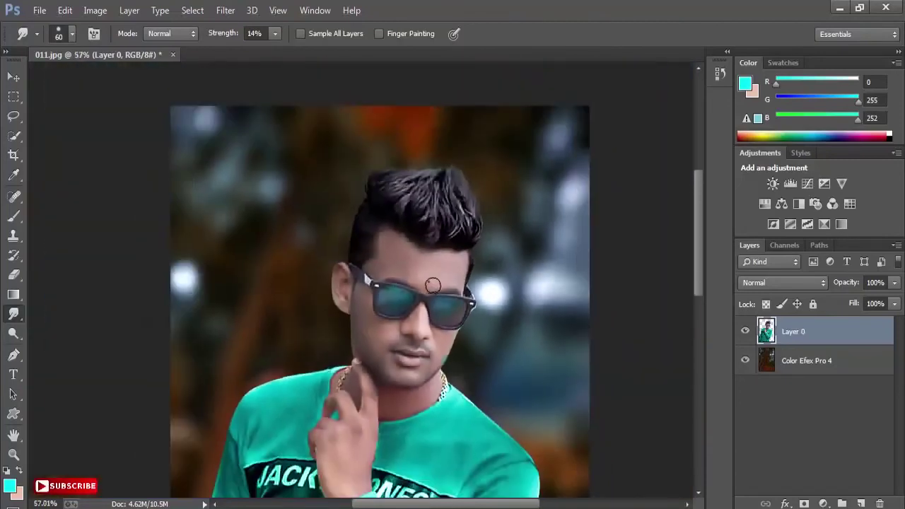
pyautogui.moveTo(363, 269); pyautogui.dragTo(371, 247)
pyautogui.click(14, 78)
pyautogui.scroll(-2, 198, 232)
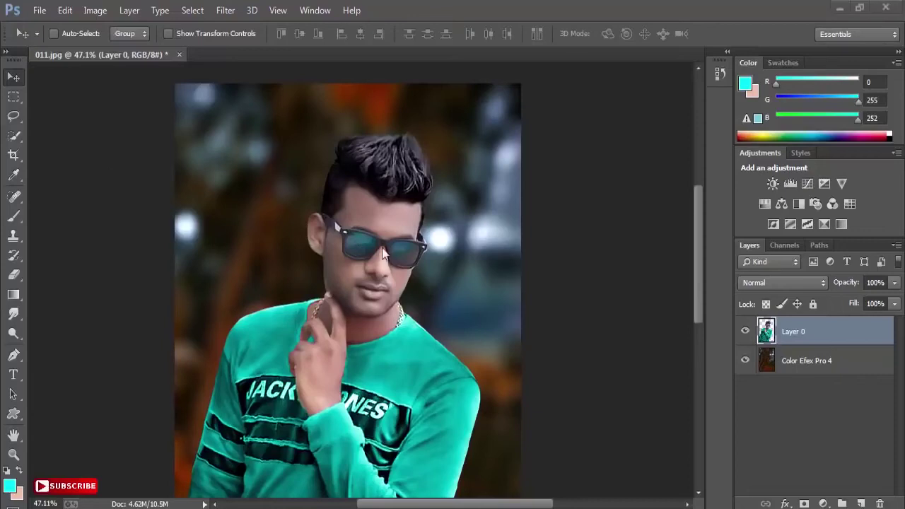
# Select the man's face, ear, neck and hand with the Quick Selection tool in add mode, using a 30 px brush.
pyautogui.click(14, 136)
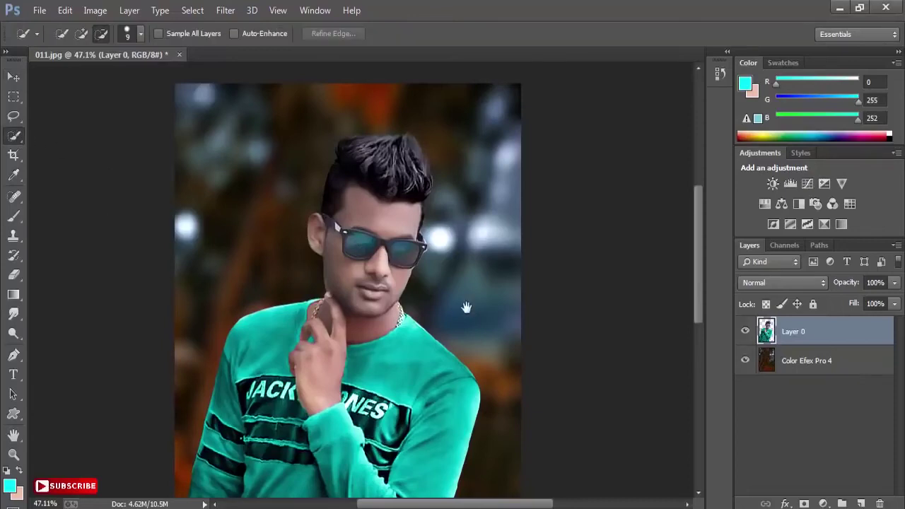
pyautogui.scroll(3, 318, 182)
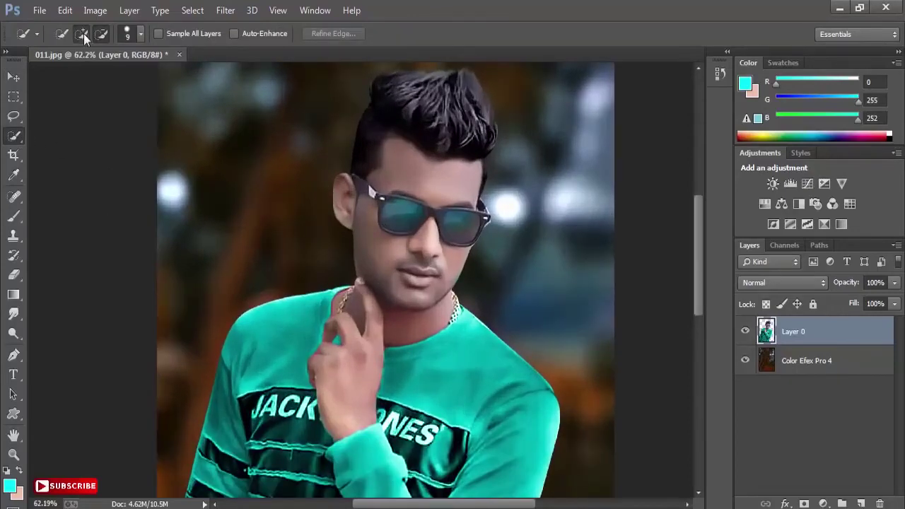
pyautogui.scroll(1, 421, 182)
pyautogui.press(']')
pyautogui.press(']')
pyautogui.press(']')
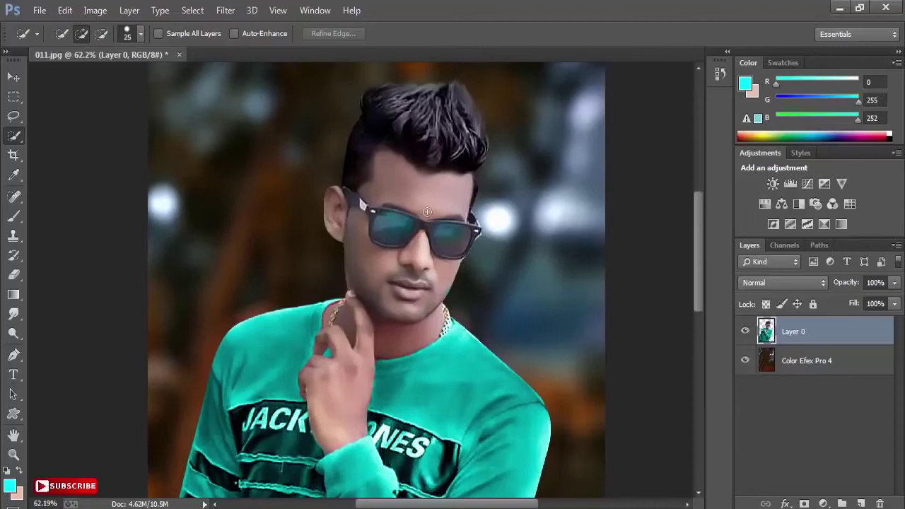
pyautogui.moveTo(402, 246)
pyautogui.mouseDown()
pyautogui.moveTo(353, 241)
pyautogui.moveTo(332, 212)
pyautogui.moveTo(406, 196)
pyautogui.moveTo(418, 206)
pyautogui.mouseUp()
pyautogui.scroll(-1, 396, 281)
pyautogui.moveTo(396, 282)
pyautogui.mouseDown()
pyautogui.moveTo(369, 304)
pyautogui.moveTo(369, 278)
pyautogui.moveTo(374, 307)
pyautogui.moveTo(353, 314)
pyautogui.moveTo(346, 291)
pyautogui.moveTo(366, 331)
pyautogui.moveTo(356, 363)
pyautogui.mouseUp()
pyautogui.scroll(1, 370, 301)
pyautogui.moveTo(460, 166); pyautogui.dragTo(379, 225)
pyautogui.scroll(-3, 389, 234)
# Feather the skin selection by 4 pixels and copy it to a new layer.
pyautogui.rightClick(379, 215)
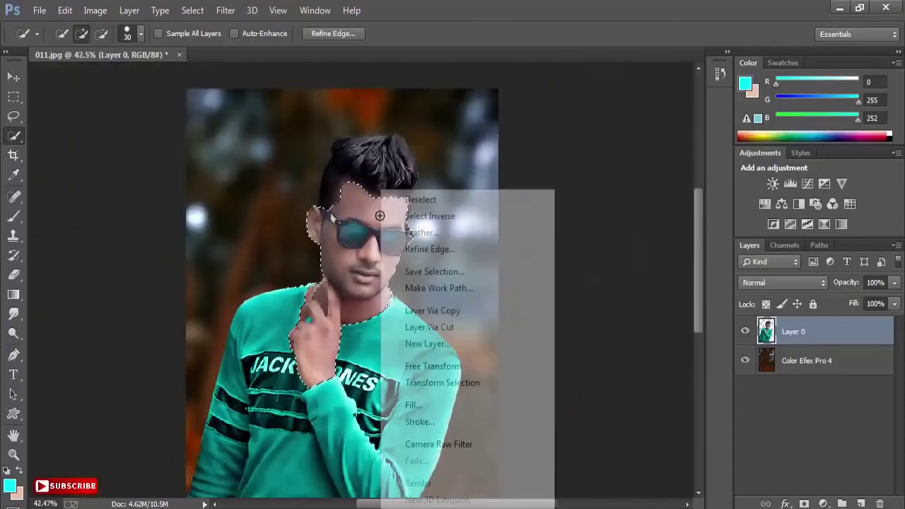
pyautogui.click(418, 233)
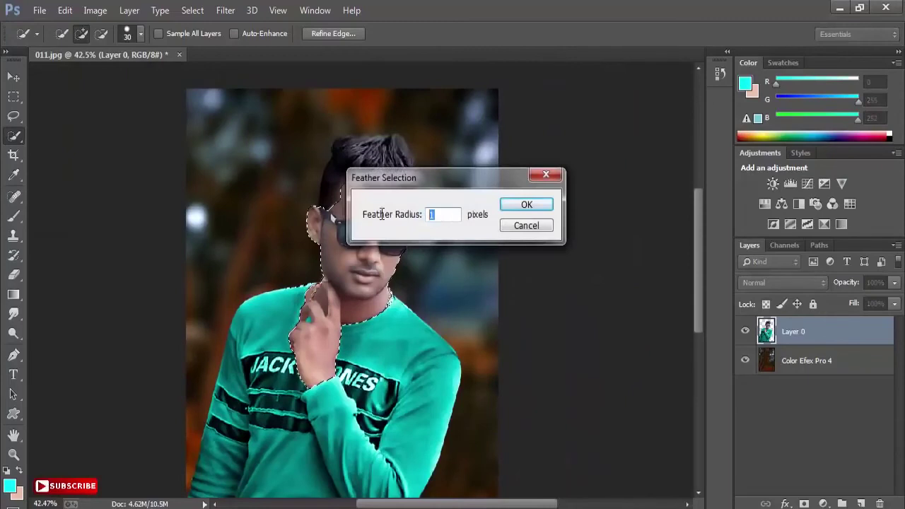
pyautogui.write('4')
pyautogui.click(527, 204)
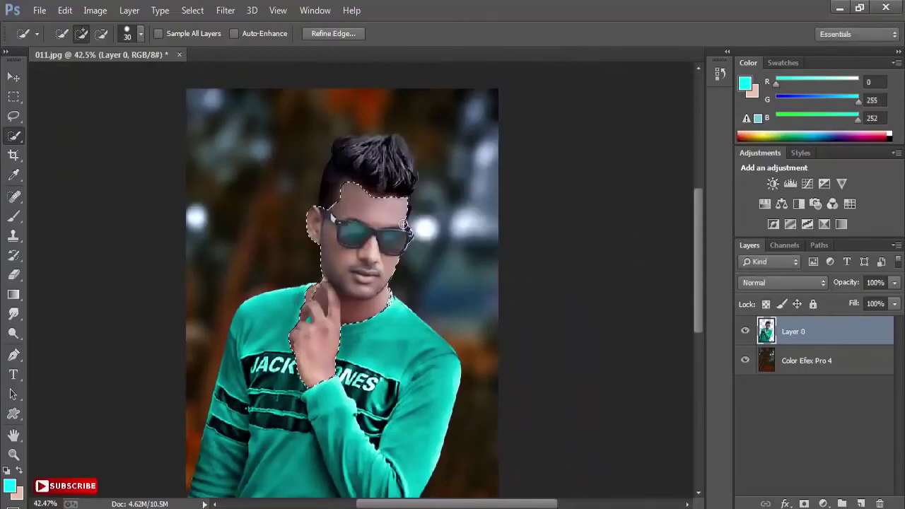
pyautogui.rightClick(404, 225)
pyautogui.click(449, 310)
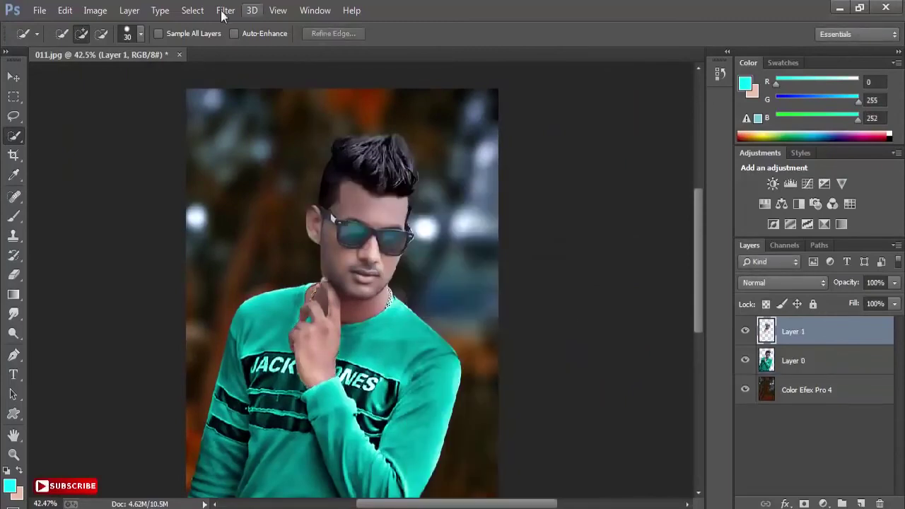
# Apply the Color Efex Pro 3.0 Contrast Color Range filter to Layer 1 with Color Contrast 123%, Brightness +1% and Contrast 21%.
pyautogui.click(225, 10)
pyautogui.moveTo(287, 411)
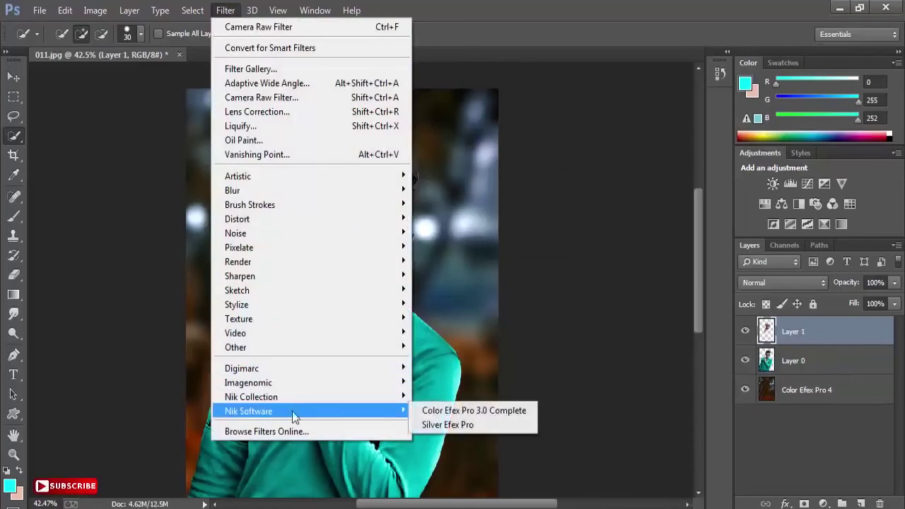
pyautogui.click(457, 411)
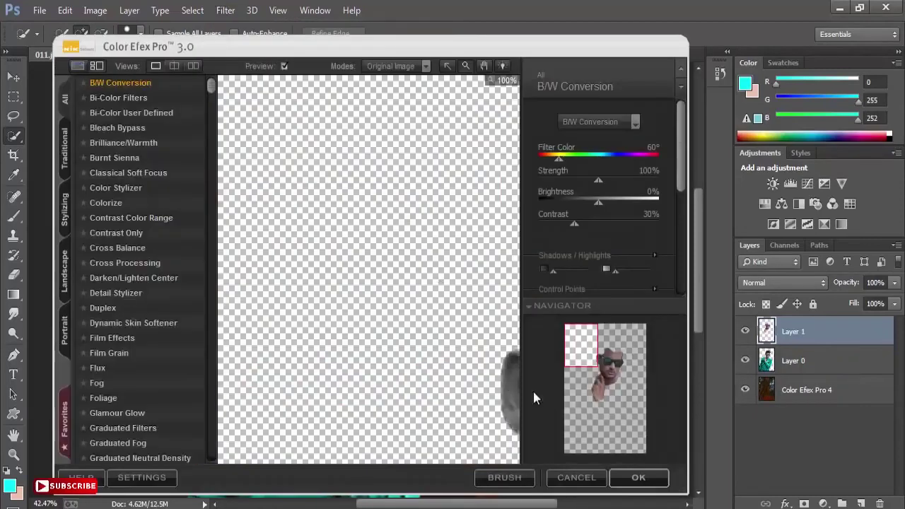
pyautogui.moveTo(580, 351); pyautogui.dragTo(606, 371)
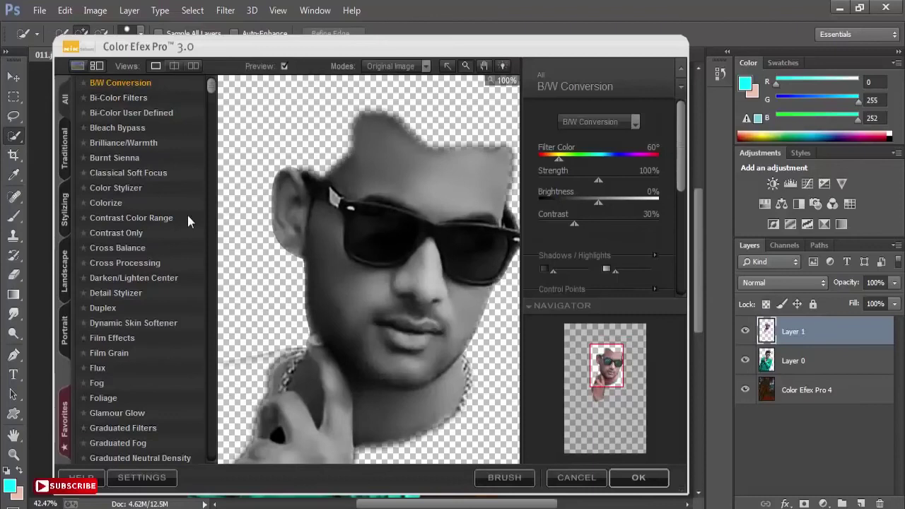
pyautogui.click(164, 219)
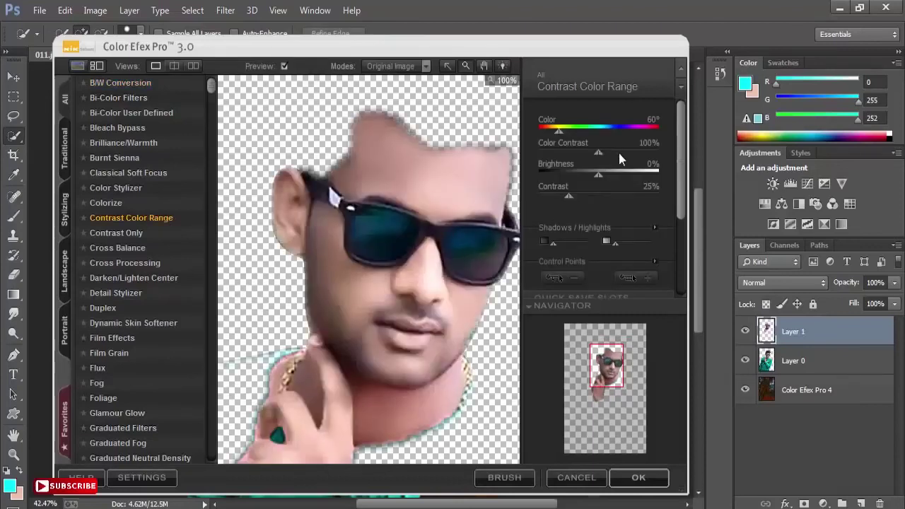
pyautogui.click(618, 153)
pyautogui.moveTo(619, 152); pyautogui.dragTo(613, 152)
pyautogui.moveTo(564, 193); pyautogui.dragTo(599, 177)
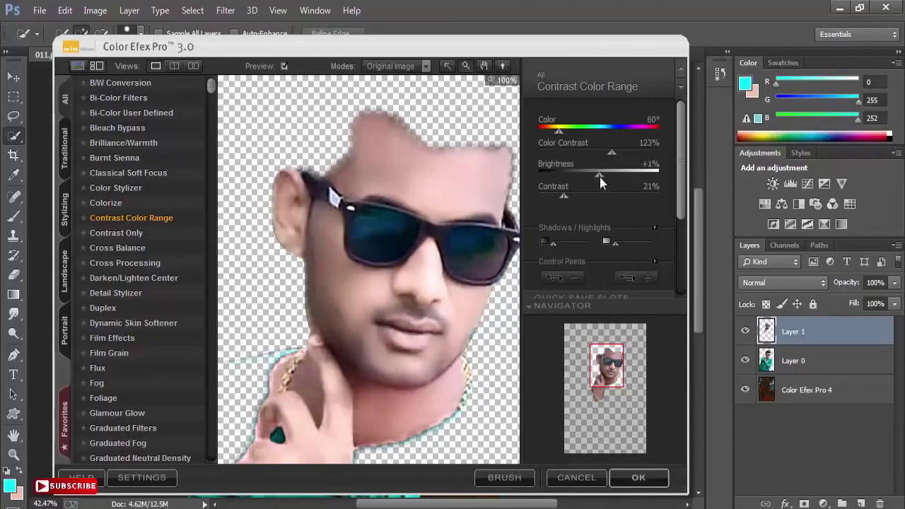
pyautogui.click(638, 477)
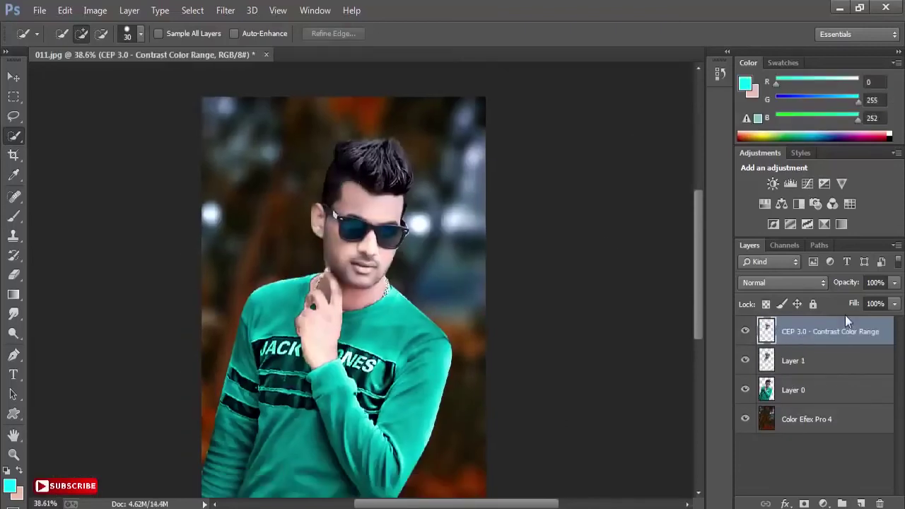
# Reduce the opacity of the Contrast Color Range layer and merge it down into Layer 1.
pyautogui.moveTo(857, 287); pyautogui.dragTo(819, 285)
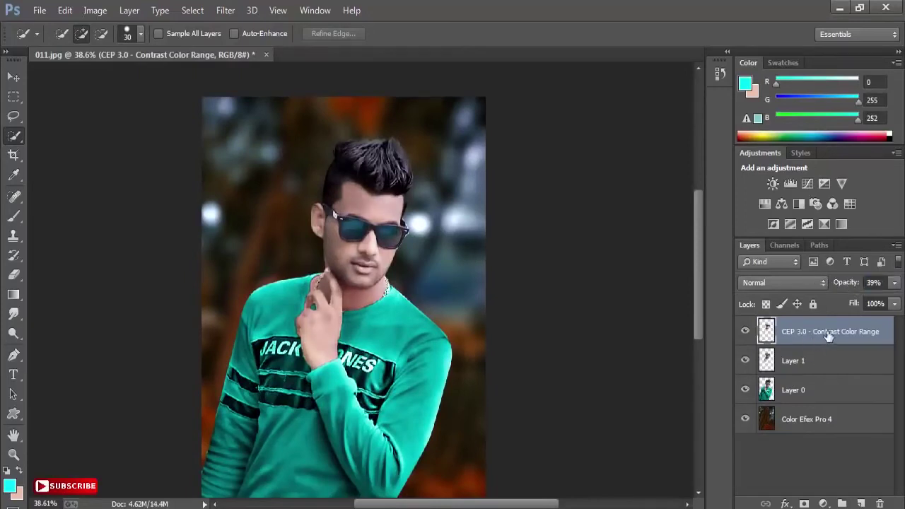
pyautogui.moveTo(843, 286); pyautogui.dragTo(851, 285)
pyautogui.rightClick(804, 337)
pyautogui.click(566, 430)
# Open the Camera Raw filter on Layer 1 and set Exposure +0.15, Contrast +9, Highlights +8, Shadows +23, Blacks +14 and Clarity +10.
pyautogui.click(226, 10)
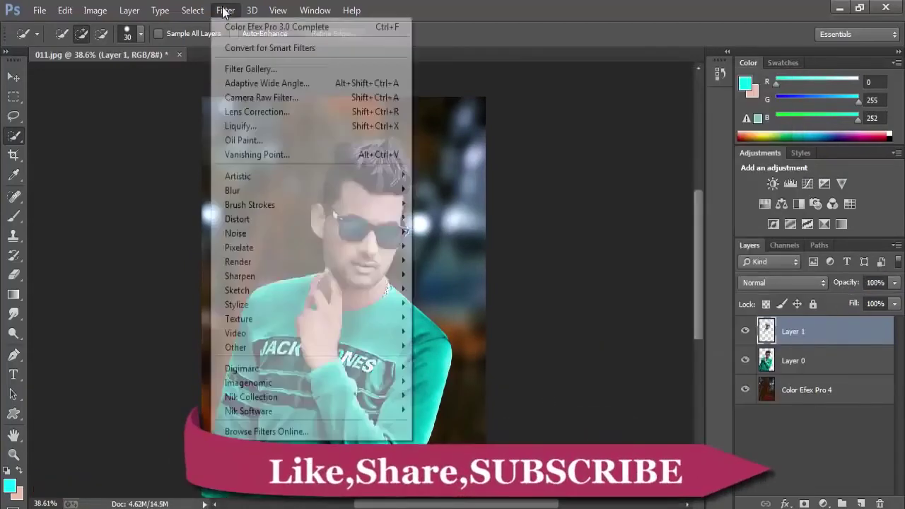
pyautogui.click(240, 93)
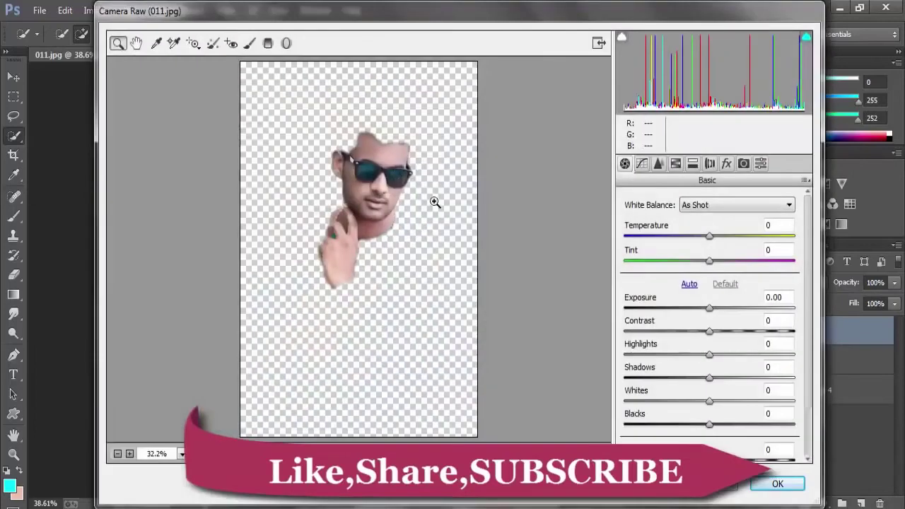
pyautogui.click(382, 187)
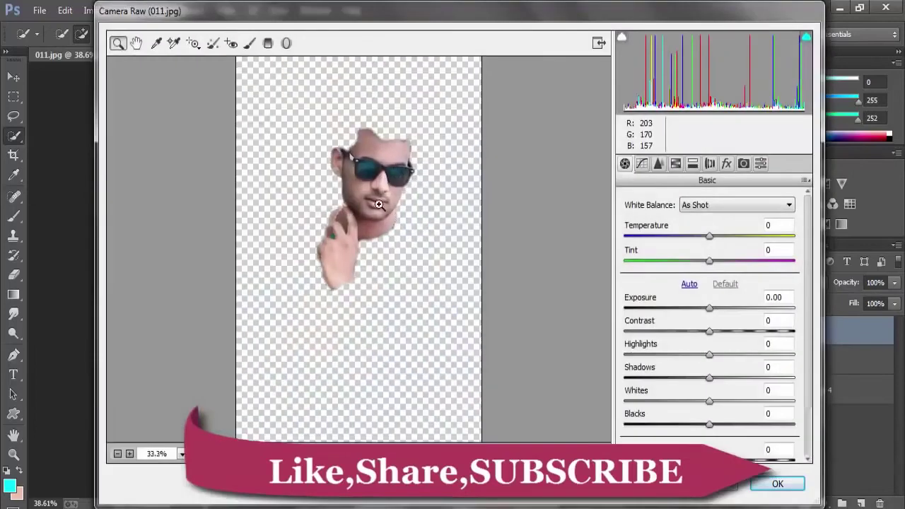
pyautogui.moveTo(711, 309); pyautogui.dragTo(715, 354)
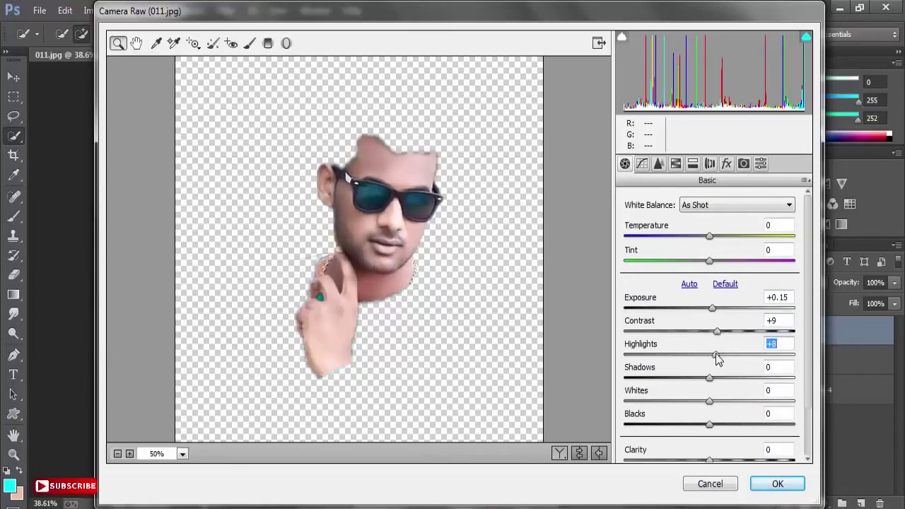
pyautogui.moveTo(748, 379); pyautogui.dragTo(731, 379)
pyautogui.moveTo(709, 424)
pyautogui.mouseDown()
pyautogui.moveTo(743, 425)
pyautogui.moveTo(717, 427)
pyautogui.mouseUp()
pyautogui.scroll(-1, 808, 398)
pyautogui.click(731, 427)
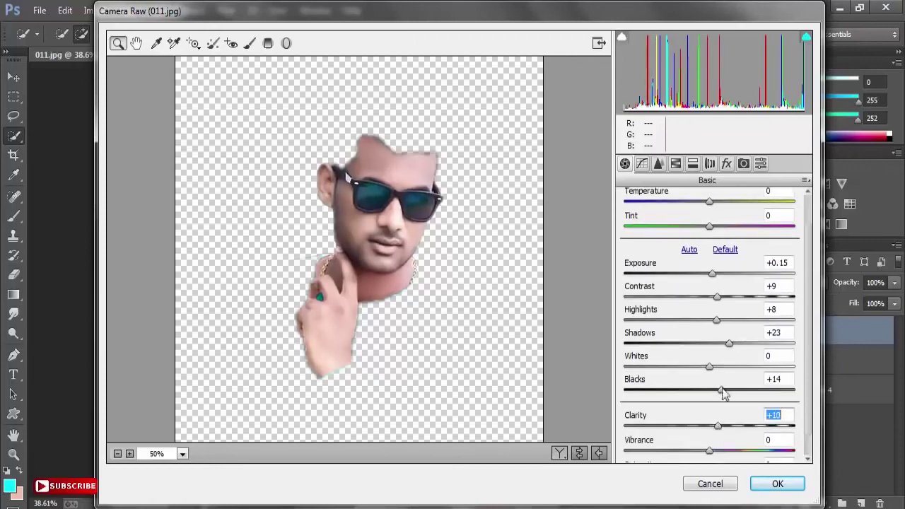
# Adjust the Oranges saturation, set the Oranges luminance to +9, and apply the Camera Raw filter.
pyautogui.click(675, 163)
pyautogui.click(664, 221)
pyautogui.click(761, 297)
pyautogui.moveTo(762, 306); pyautogui.dragTo(737, 308)
pyautogui.click(721, 222)
pyautogui.click(729, 295)
pyautogui.moveTo(731, 299); pyautogui.dragTo(722, 298)
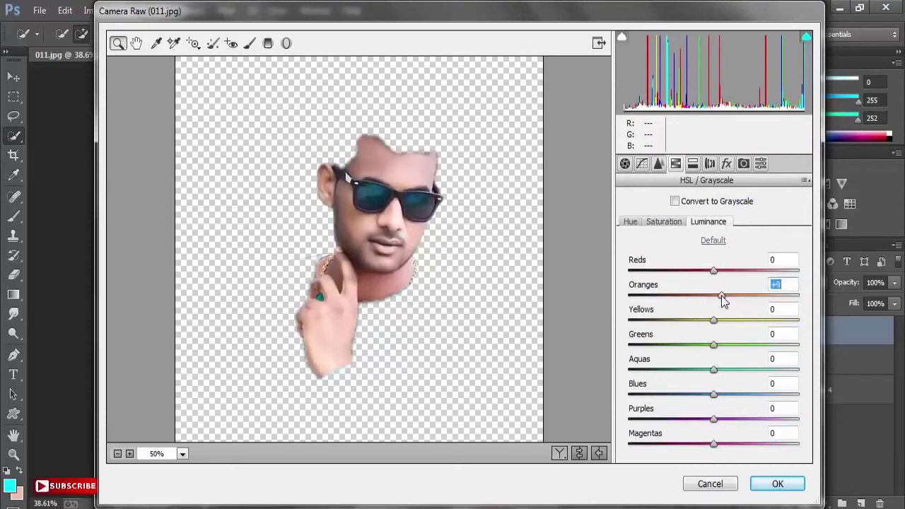
pyautogui.click(775, 483)
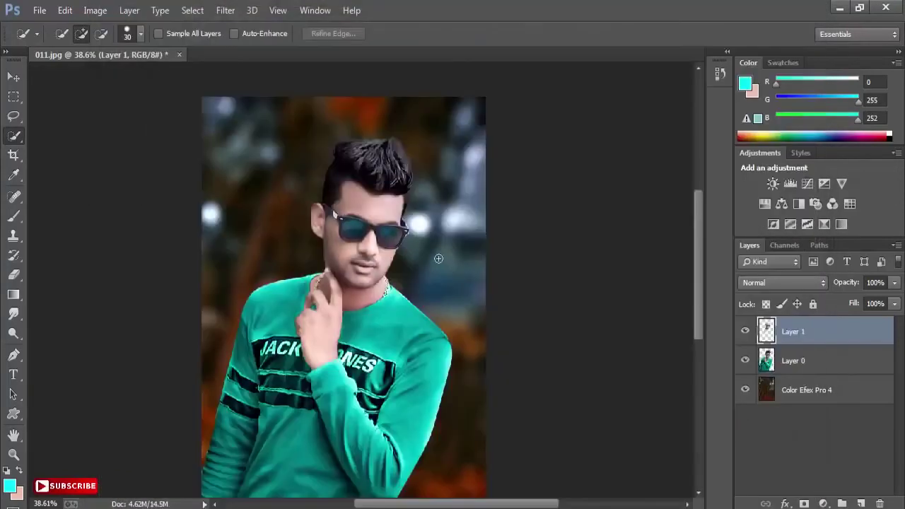
# Set Layer 1's opacity to 87% and merge it down into Layer 0.
pyautogui.moveTo(849, 283); pyautogui.dragTo(843, 287)
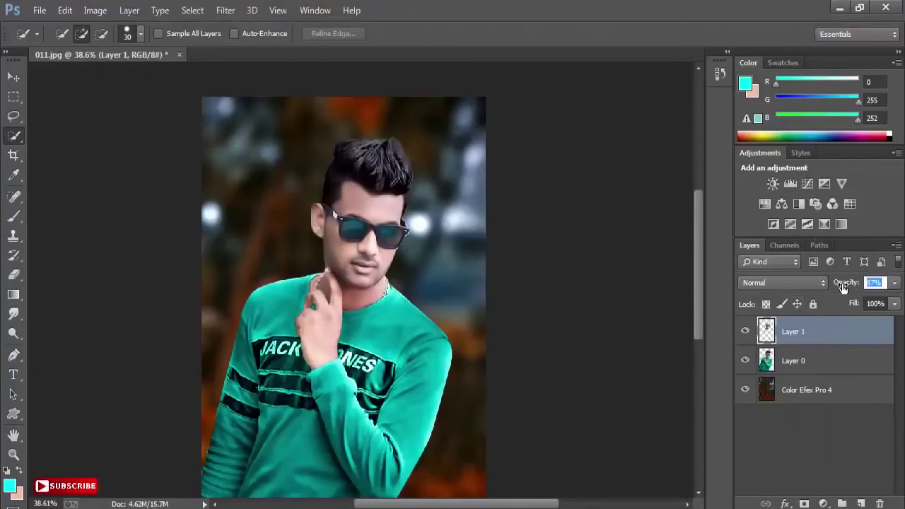
pyautogui.scroll(-1, 400, 156)
pyautogui.scroll(4, 400, 156)
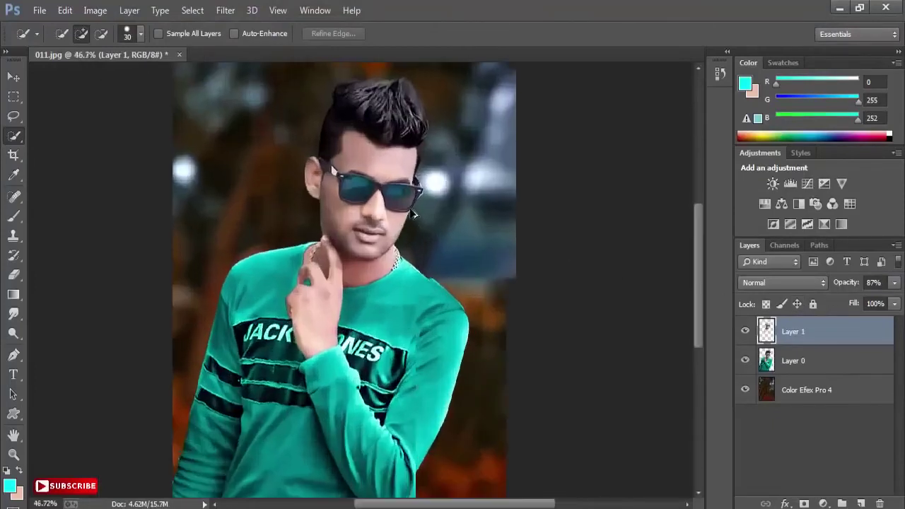
pyautogui.scroll(2, 400, 156)
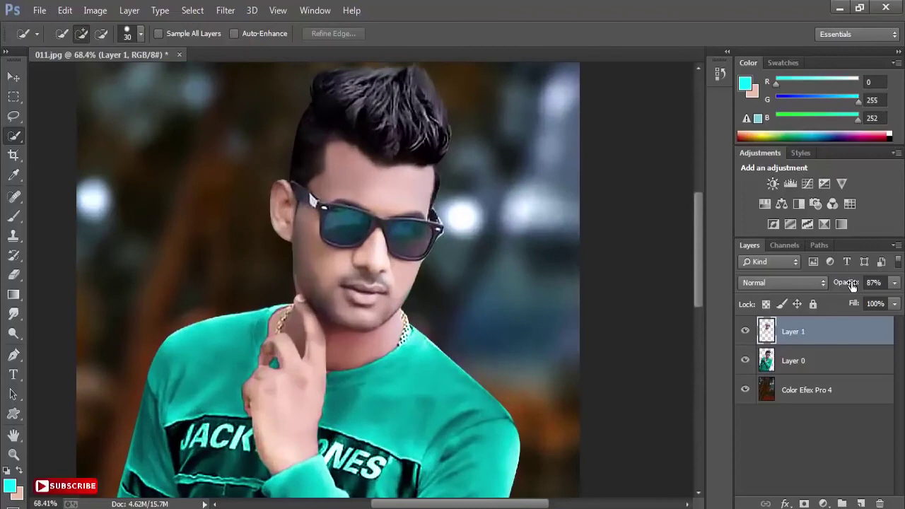
pyautogui.rightClick(785, 335)
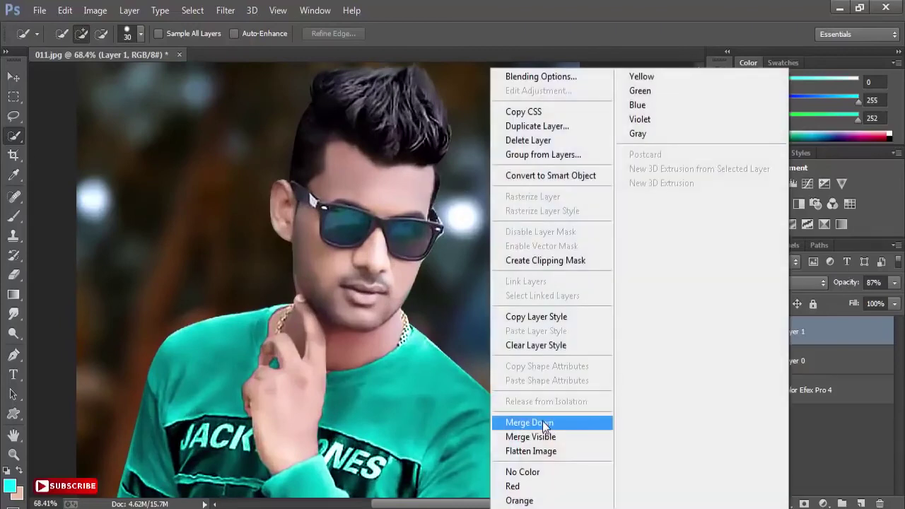
pyautogui.click(548, 422)
pyautogui.scroll(-5, 358, 236)
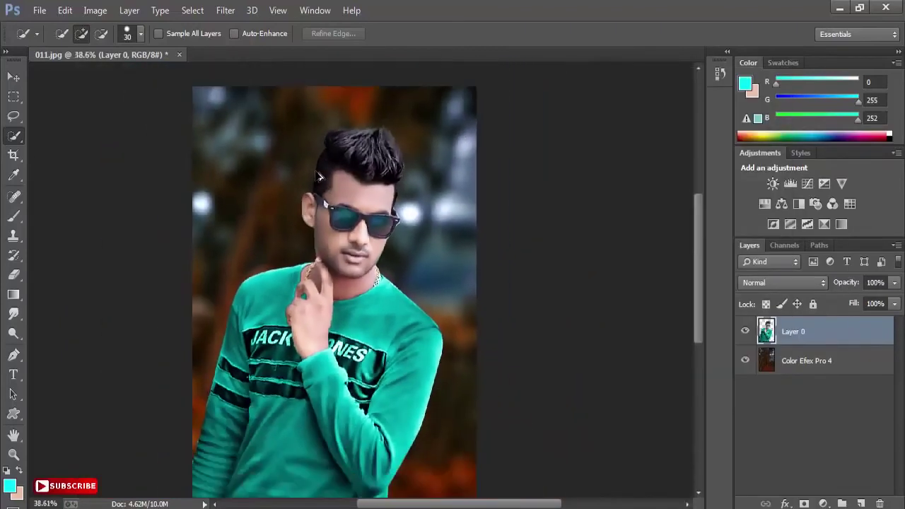
# Apply a Brightness/Contrast adjustment to Layer 0 with Brightness 6 and Contrast 3.
pyautogui.scroll(-1, 316, 206)
pyautogui.click(18, 79)
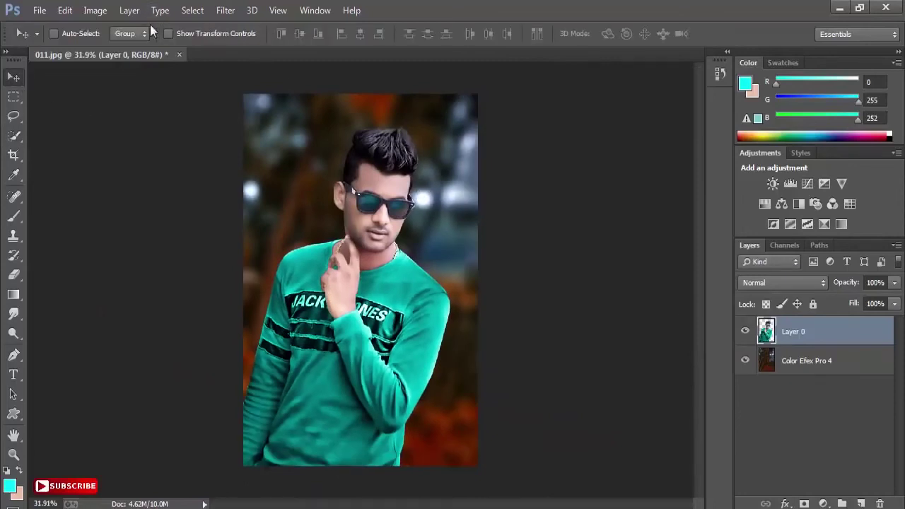
pyautogui.click(95, 10)
pyautogui.moveTo(115, 47)
pyautogui.click(272, 48)
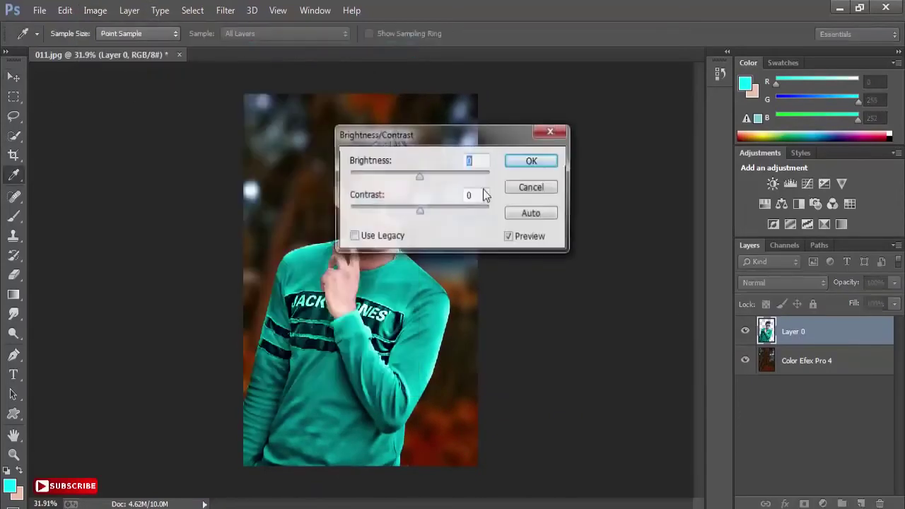
pyautogui.moveTo(519, 202); pyautogui.dragTo(516, 202)
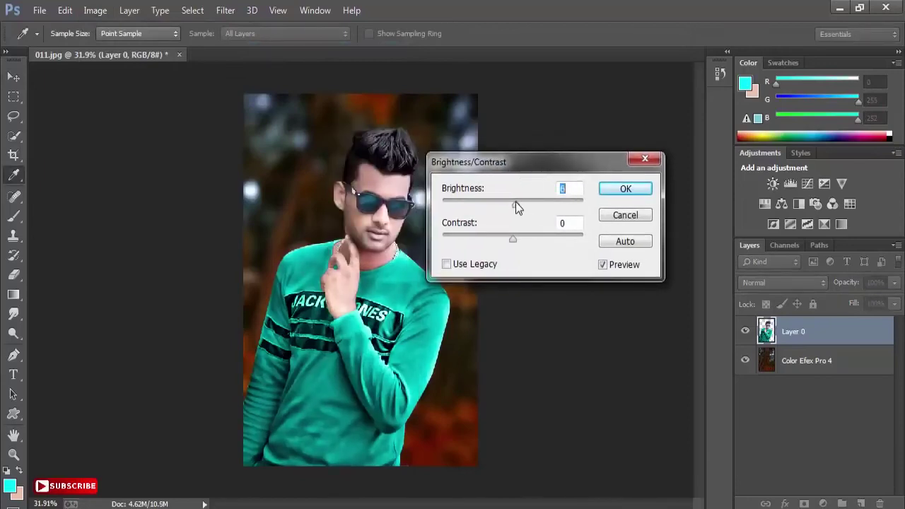
pyautogui.click(515, 239)
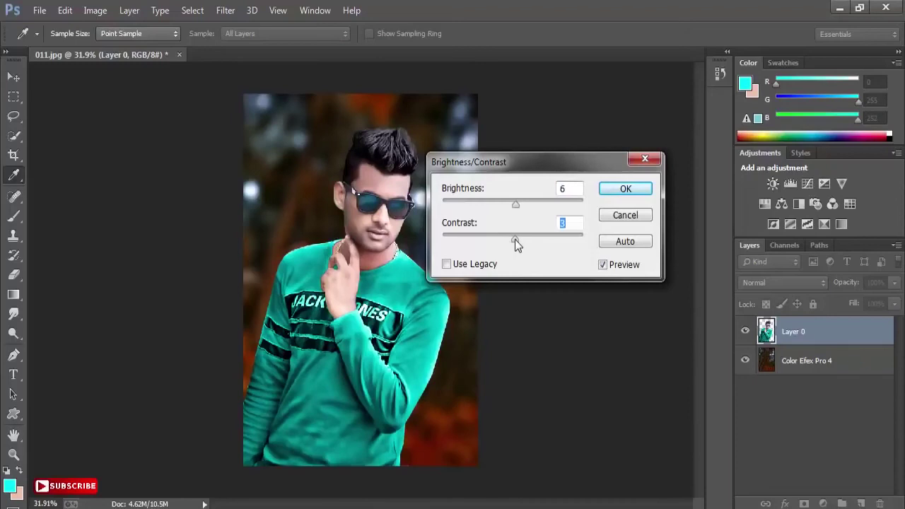
pyautogui.click(625, 189)
# Add a new layer above Layer 0 and outline the sunglasses lens nearer the bright background light with the Polygonal Lasso.
pyautogui.scroll(1, 394, 247)
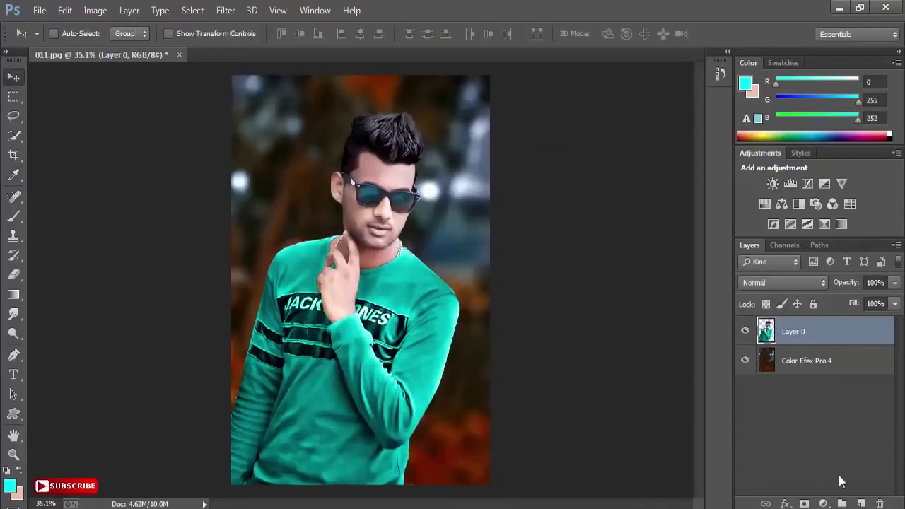
pyautogui.click(860, 504)
pyautogui.scroll(5, 347, 226)
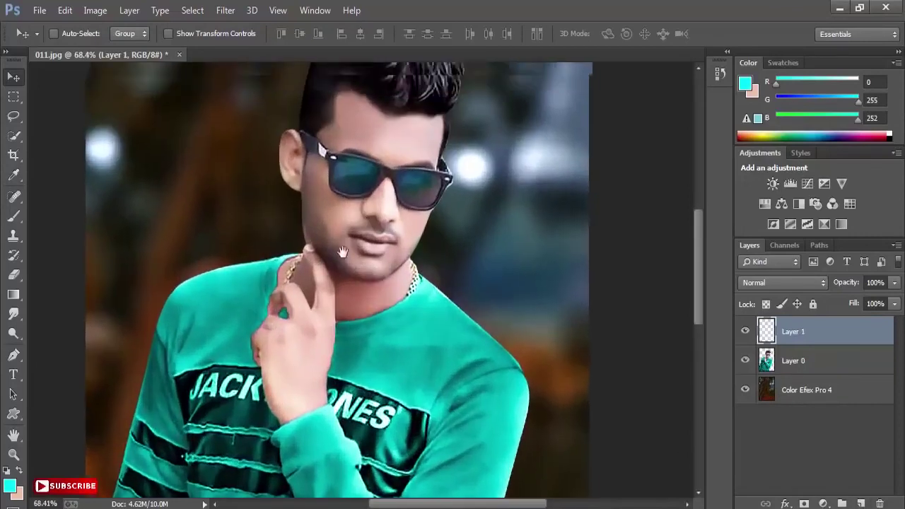
pyautogui.moveTo(342, 253); pyautogui.dragTo(300, 291)
pyautogui.rightClick(14, 116)
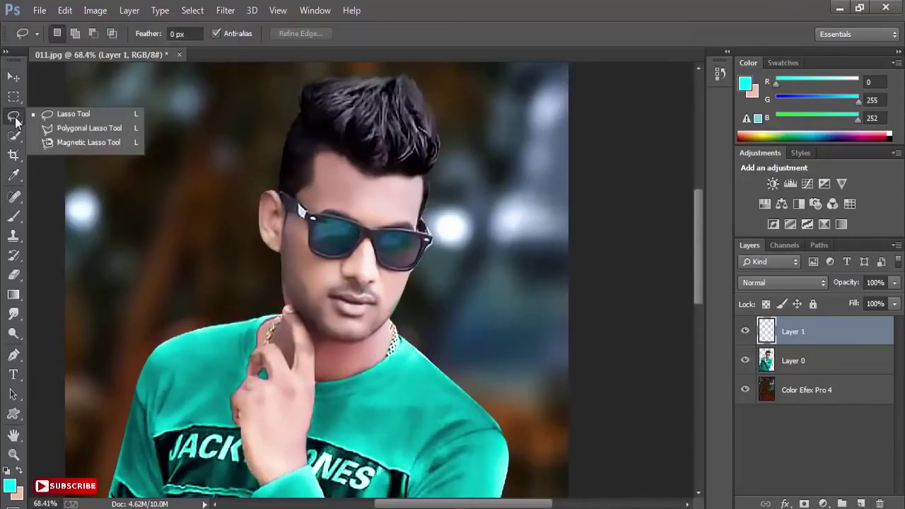
pyautogui.click(47, 133)
pyautogui.scroll(3, 416, 274)
pyautogui.scroll(4, 415, 274)
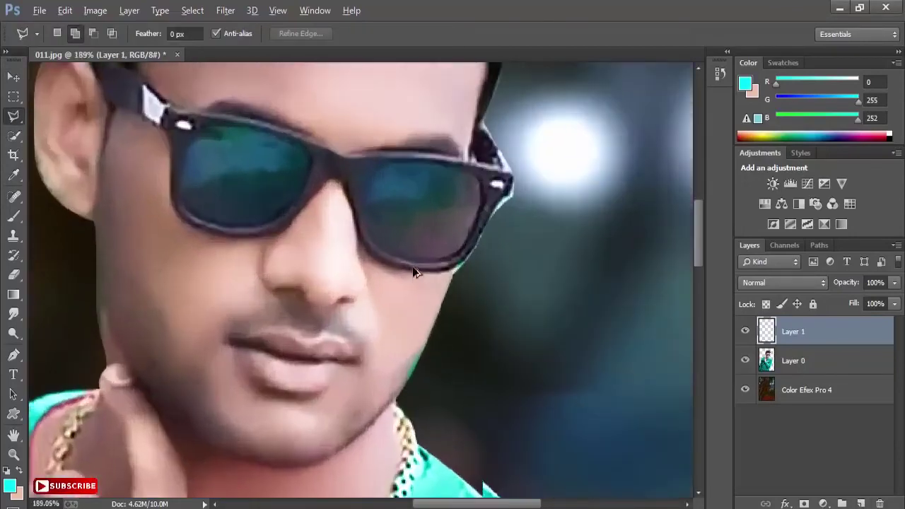
pyautogui.click(447, 322)
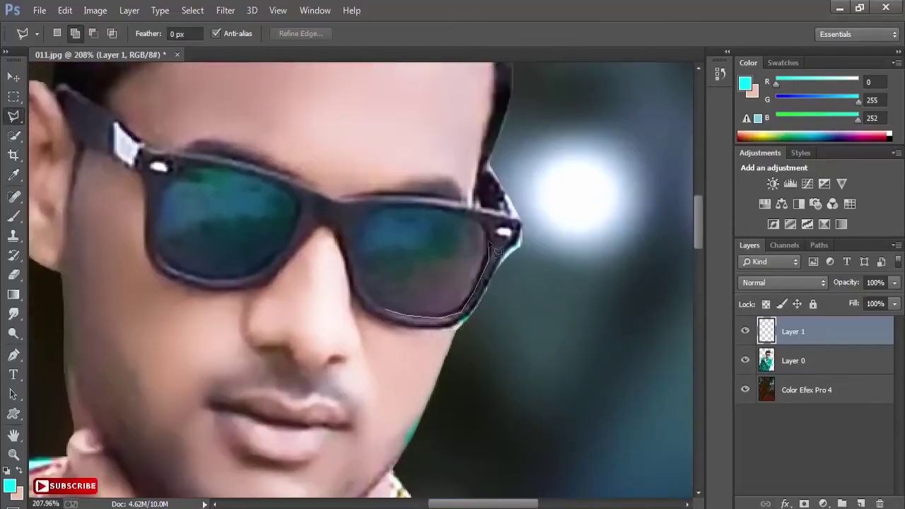
pyautogui.click(486, 223)
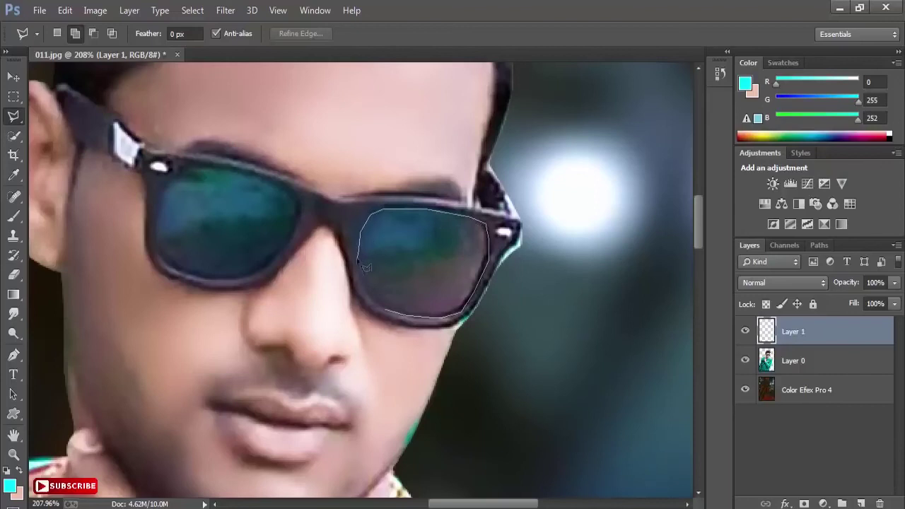
pyautogui.click(378, 309)
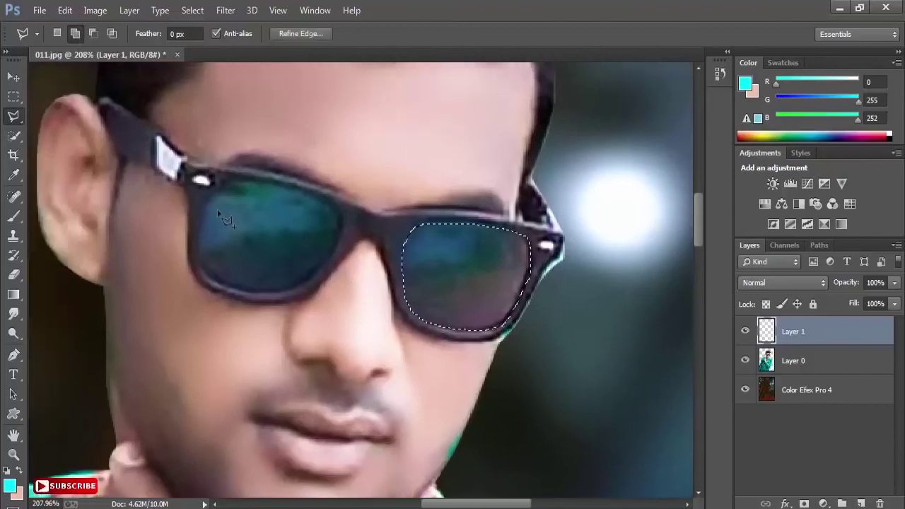
# Add the other sunglasses lens, on the ear side, to the selection with the Polygonal Lasso.
pyautogui.click(297, 193)
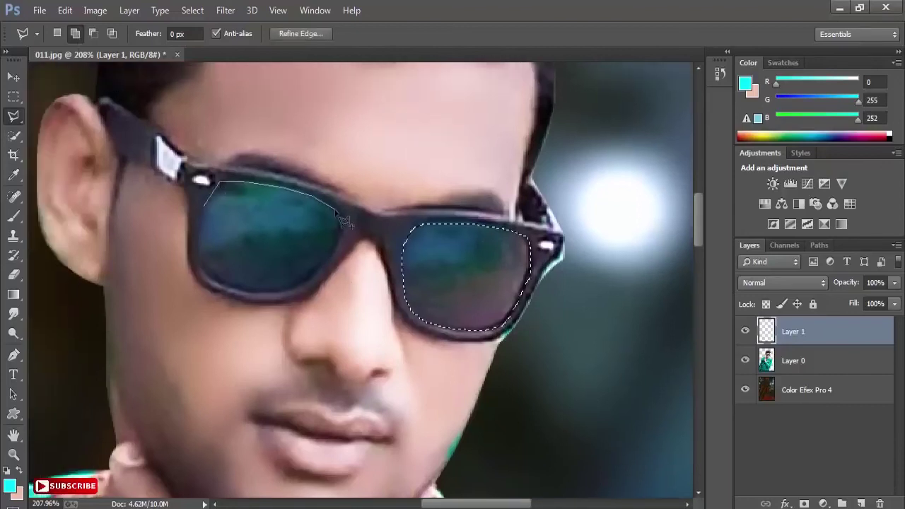
pyautogui.click(342, 229)
pyautogui.click(279, 293)
pyautogui.click(237, 292)
pyautogui.click(204, 278)
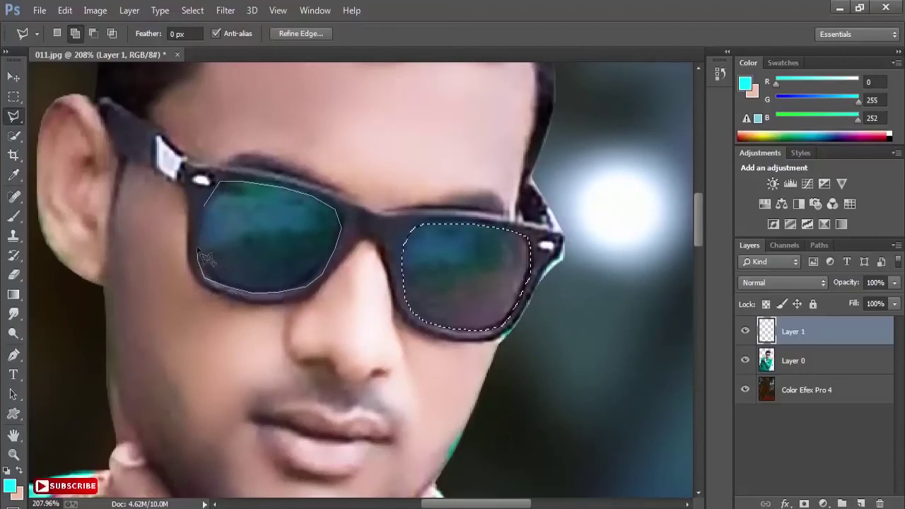
pyautogui.click(205, 208)
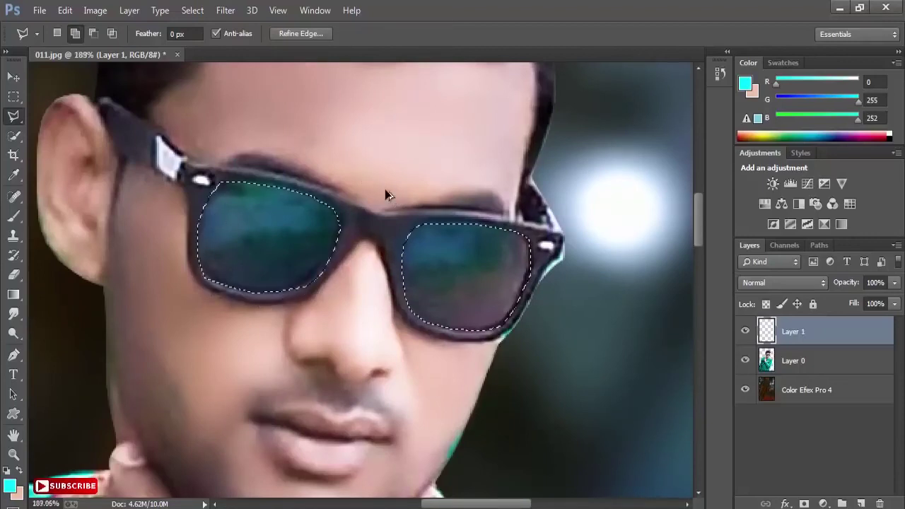
# Set the foreground color to white (ffffff) and paint both selected lenses on Layer 1 with the 600 px brush.
pyautogui.scroll(-3, 385, 188)
pyautogui.scroll(-2, 382, 210)
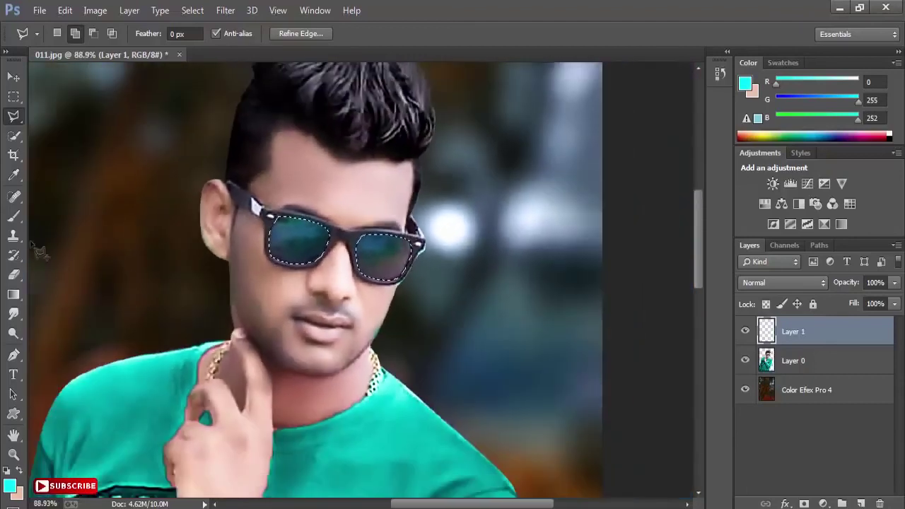
pyautogui.click(14, 217)
pyautogui.click(9, 485)
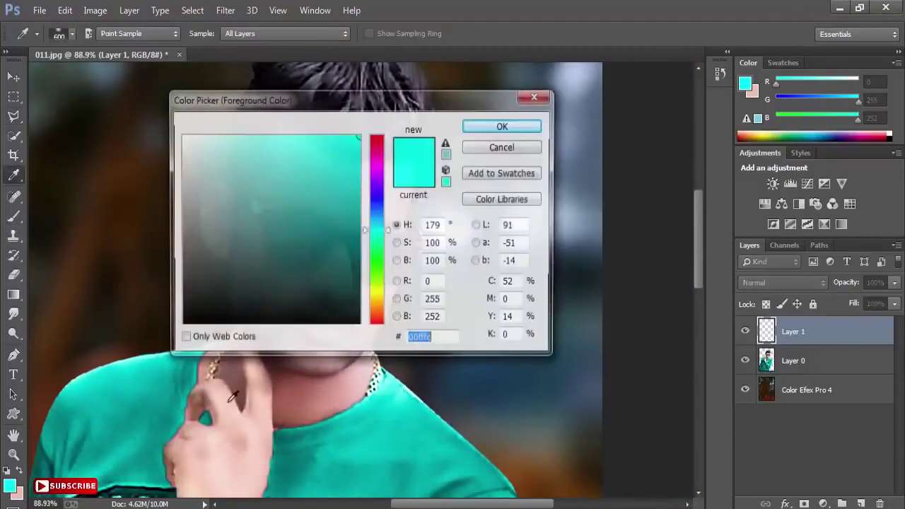
pyautogui.click(236, 155)
pyautogui.click(181, 136)
pyautogui.click(503, 126)
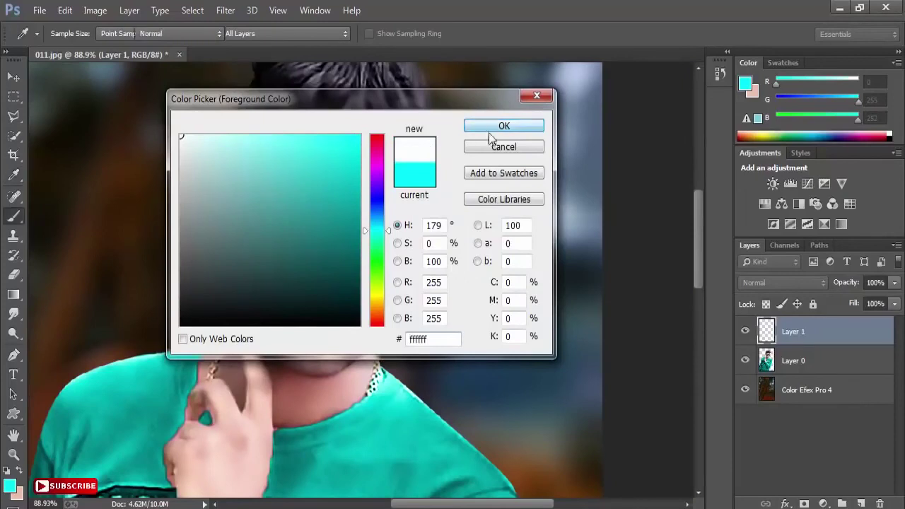
pyautogui.scroll(-1, 345, 251)
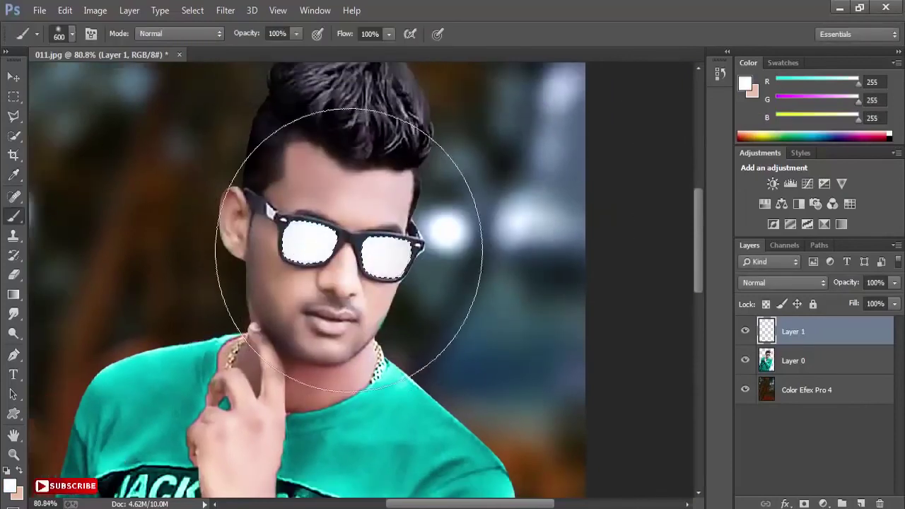
# Set Layer 1's blend mode to Overlay and its opacity to 93%.
pyautogui.click(770, 283)
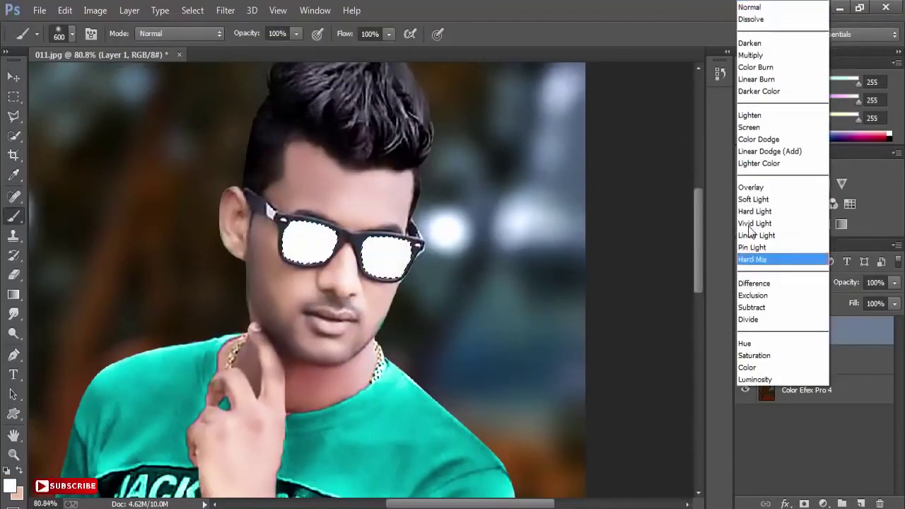
pyautogui.click(751, 188)
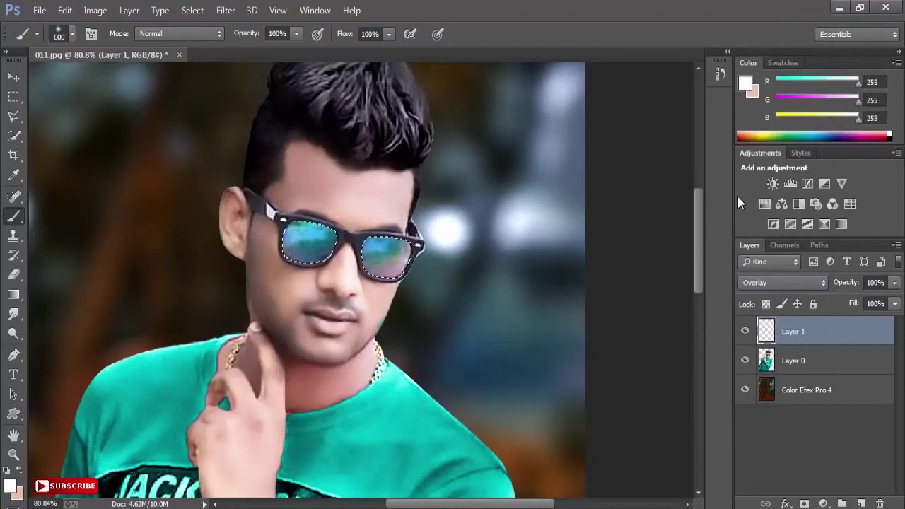
pyautogui.click(14, 76)
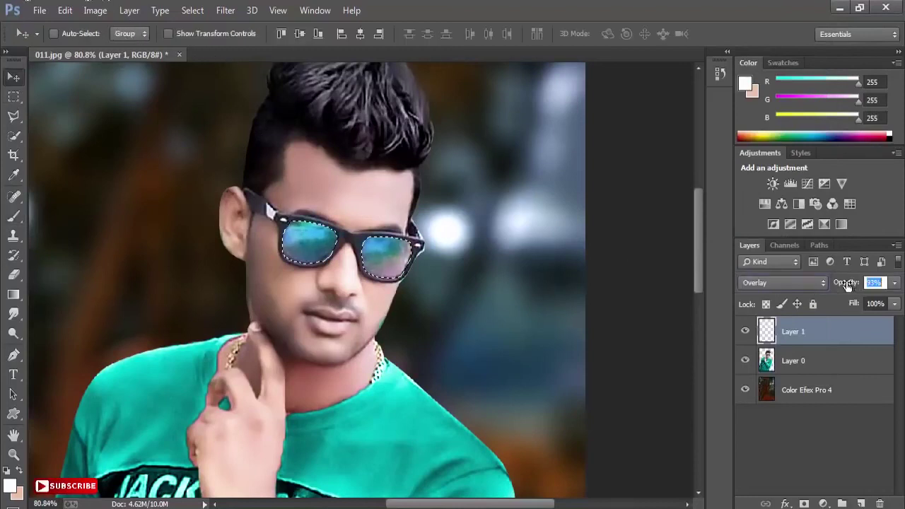
# Deselect the lenses and merge Layer 1 down into Layer 0.
pyautogui.click(13, 116)
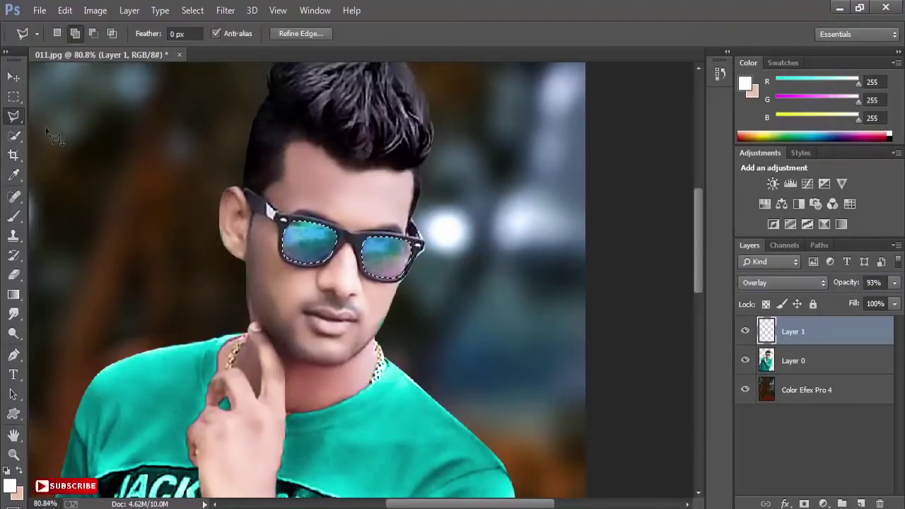
pyautogui.rightClick(7, 118)
pyautogui.click(48, 115)
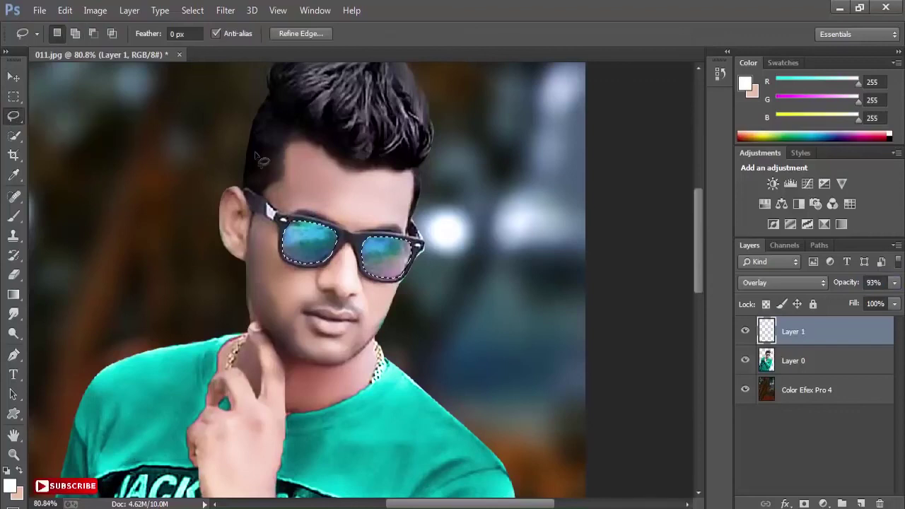
pyautogui.hotkey('ctrl', 'd')
pyautogui.scroll(-5, 352, 216)
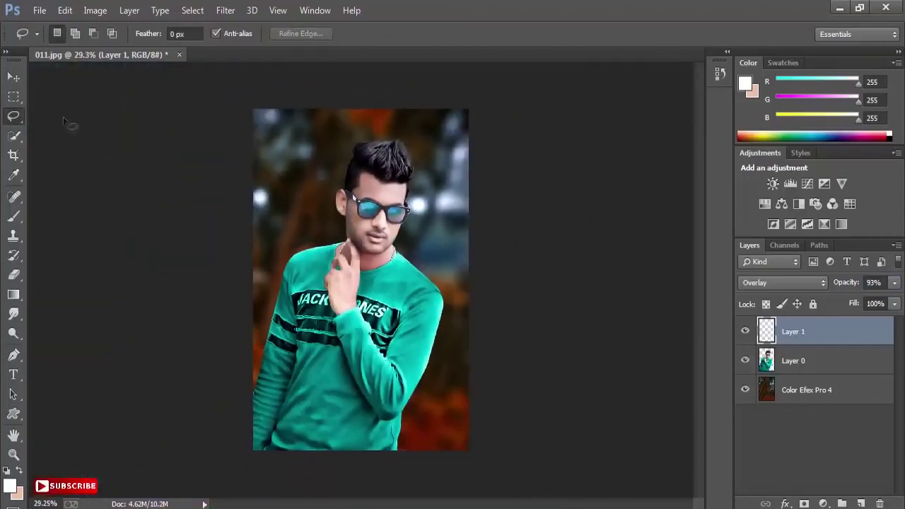
pyautogui.click(13, 76)
pyautogui.scroll(1, 297, 225)
pyautogui.rightClick(805, 333)
pyautogui.click(571, 420)
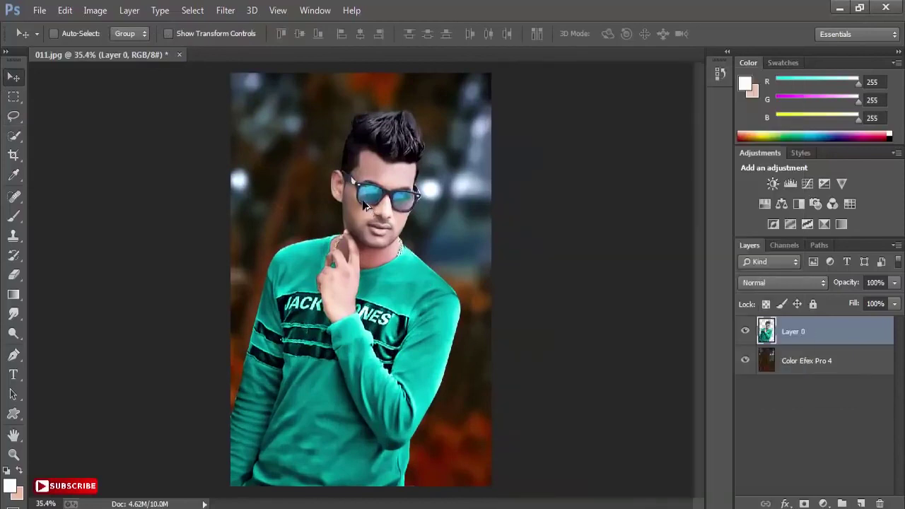
# Merge Layer 0 and the Color Efex Pro 4 layer into a single layer.
pyautogui.scroll(-1, 366, 205)
pyautogui.click(226, 11)
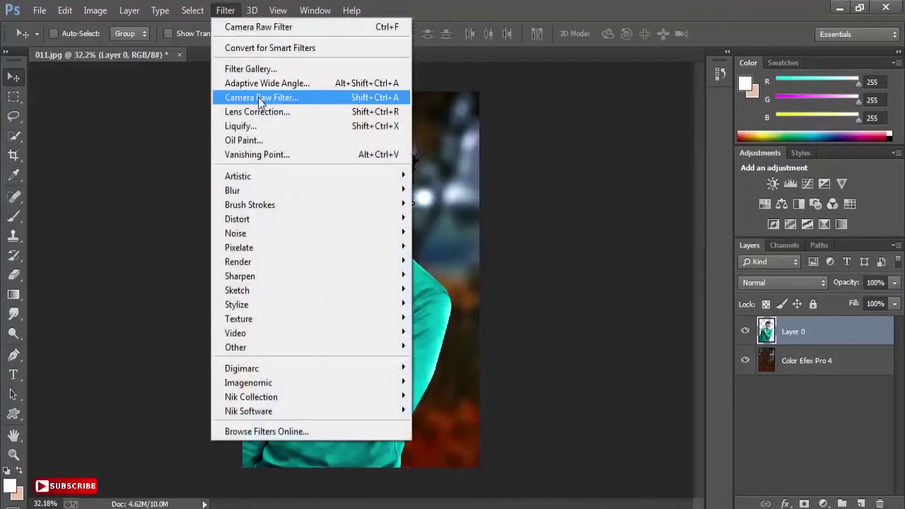
pyautogui.click(804, 332)
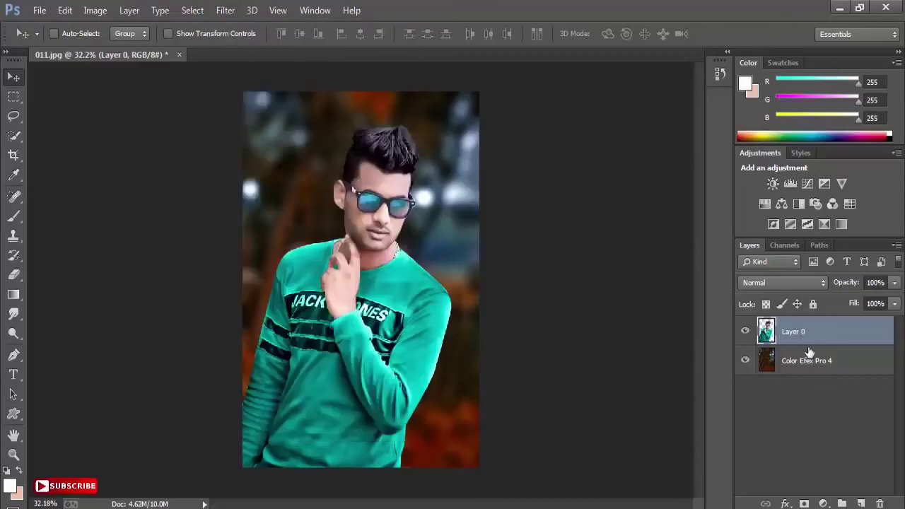
pyautogui.keyDown('shift'); pyautogui.click(810, 362); pyautogui.keyUp('shift')
pyautogui.rightClick(807, 345)
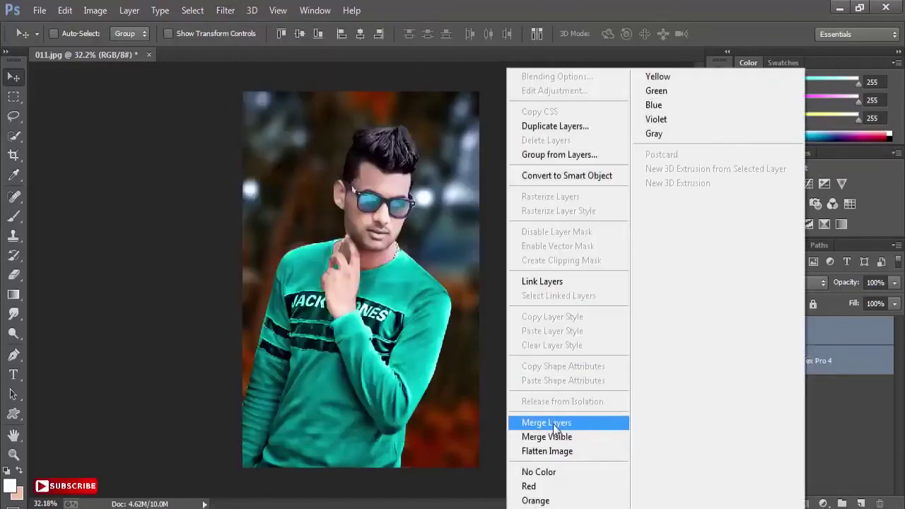
pyautogui.click(582, 424)
# Duplicate the merged Layer 0 and apply the GREYCstoration noise filter with strength 111 to the copy.
pyautogui.moveTo(805, 332); pyautogui.dragTo(860, 503)
pyautogui.click(226, 10)
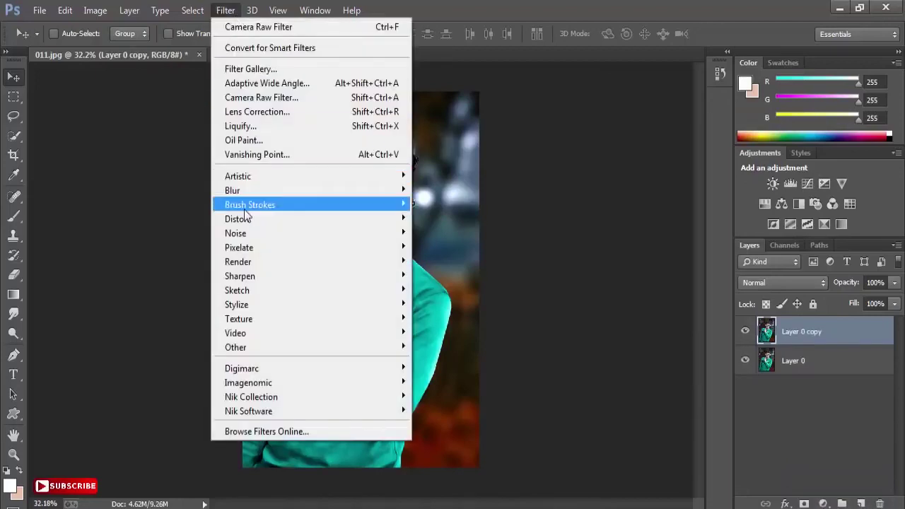
pyautogui.moveTo(242, 233)
pyautogui.click(435, 275)
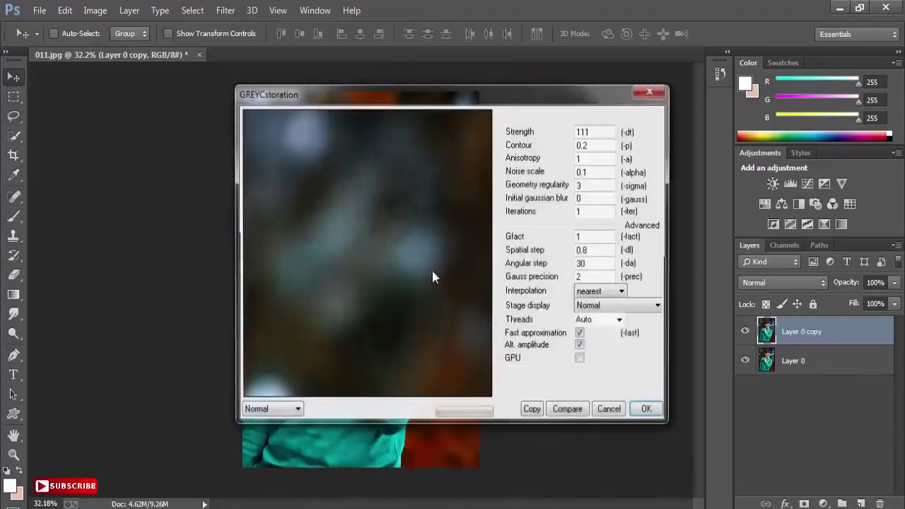
pyautogui.moveTo(366, 231); pyautogui.dragTo(370, 298)
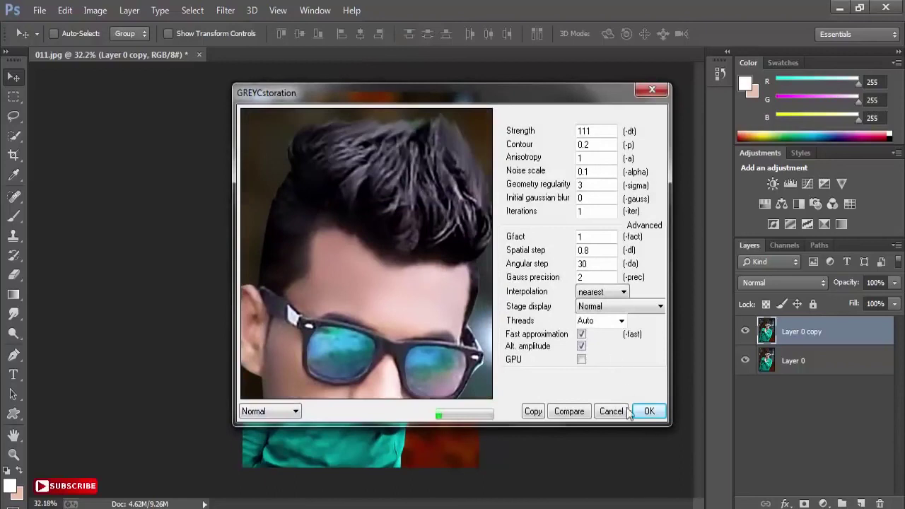
pyautogui.click(649, 412)
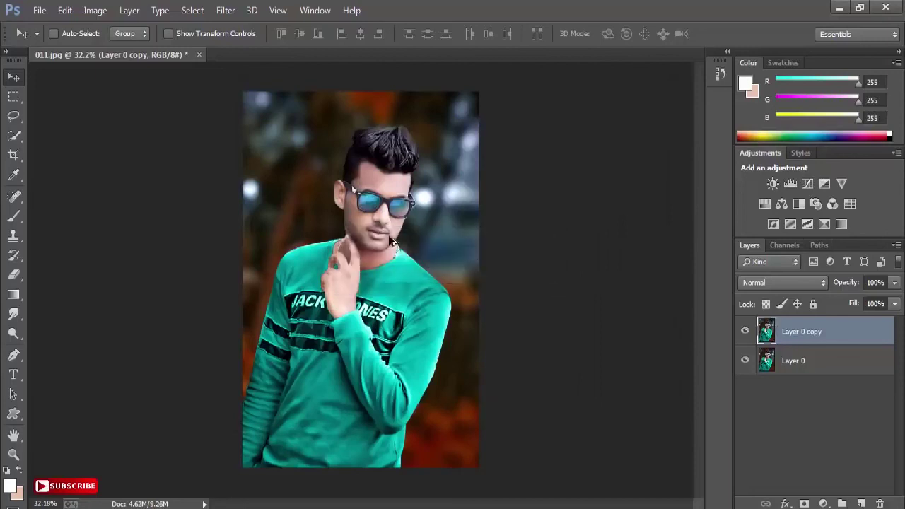
# Erase the noise-filtered Layer 0 copy over the man's face and hand with a soft 128 px Eraser at 0% hardness.
pyautogui.scroll(5, 398, 236)
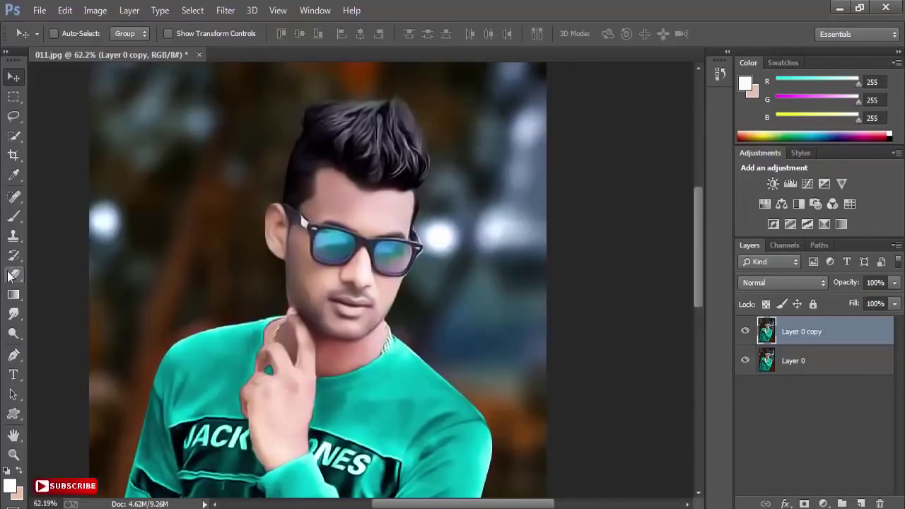
pyautogui.click(12, 275)
pyautogui.rightClick(332, 304)
pyautogui.moveTo(464, 337); pyautogui.dragTo(453, 336)
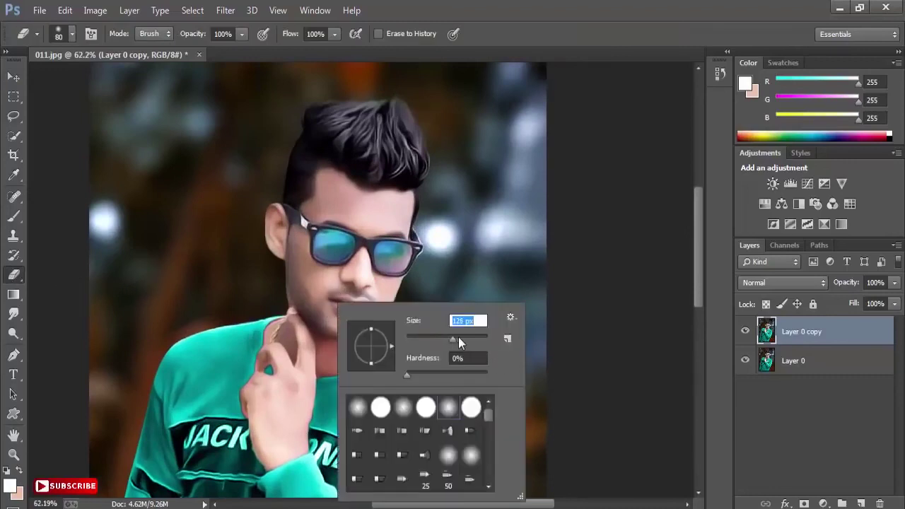
pyautogui.click(570, 287)
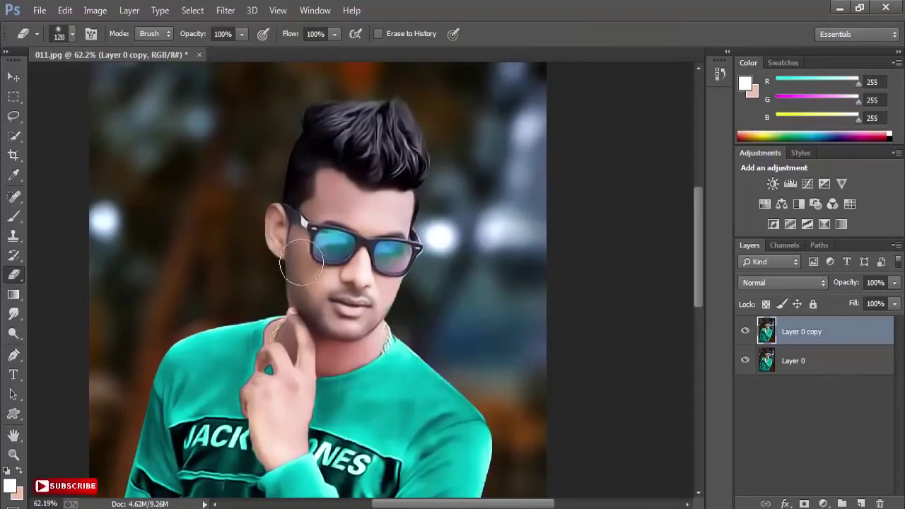
pyautogui.moveTo(289, 364)
pyautogui.mouseDown()
pyautogui.moveTo(365, 347)
pyautogui.moveTo(336, 376)
pyautogui.moveTo(350, 338)
pyautogui.mouseUp()
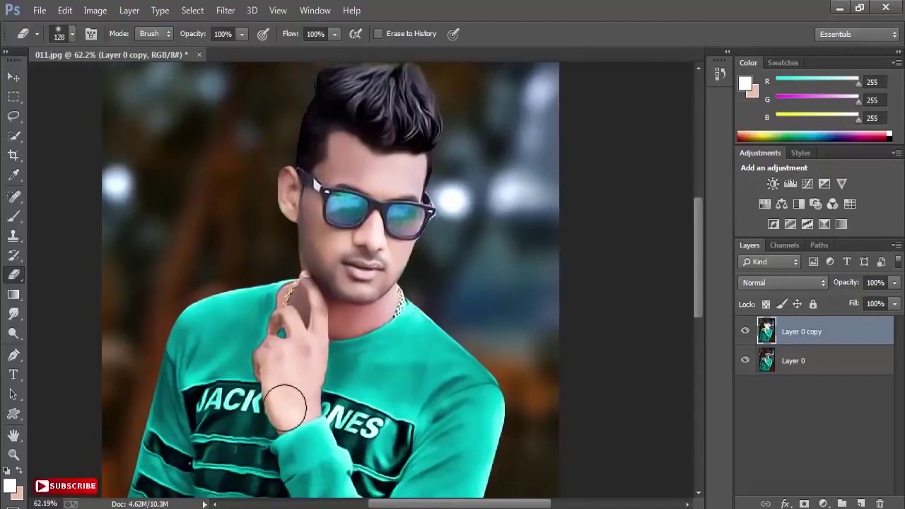
pyautogui.moveTo(354, 157); pyautogui.dragTo(335, 233)
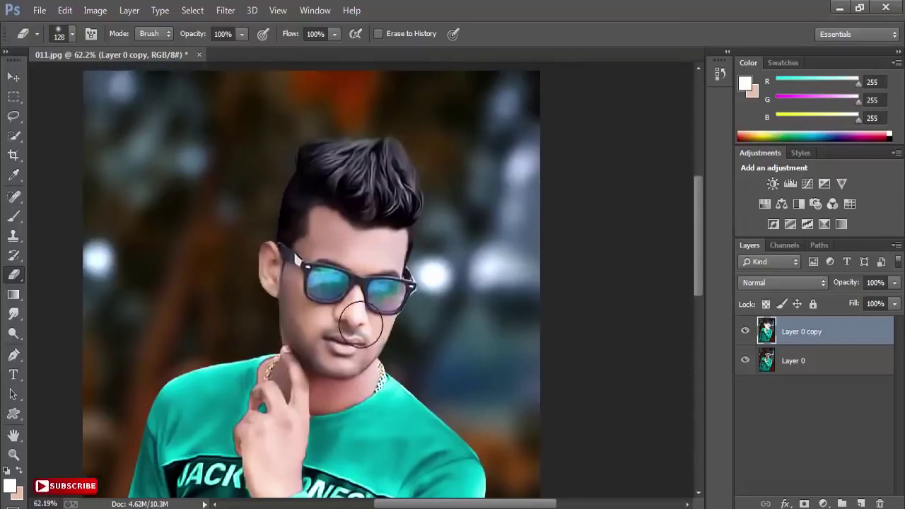
# Merge Layer 0 copy down into Layer 0.
pyautogui.scroll(-2, 337, 249)
pyautogui.rightClick(788, 338)
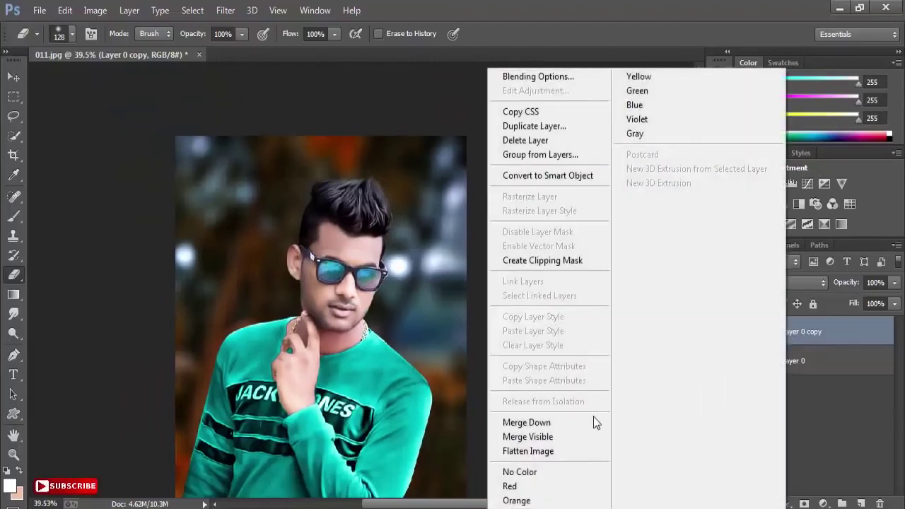
pyautogui.click(527, 424)
# Open the Camera Raw filter on Layer 0 and set Highlights to +6, Blacks to -1 and Clarity to +25.
pyautogui.click(226, 11)
pyautogui.click(283, 97)
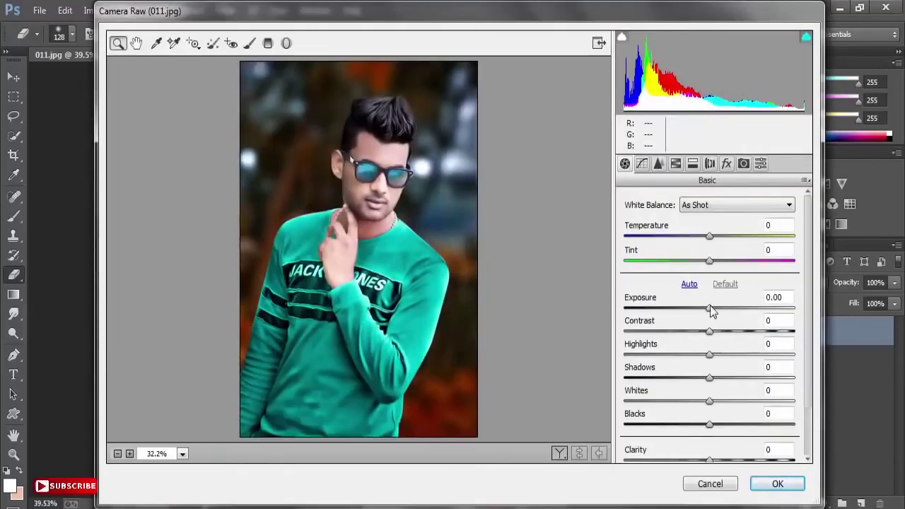
pyautogui.moveTo(709, 355); pyautogui.dragTo(714, 354)
pyautogui.click(730, 425)
pyautogui.scroll(-20, 732, 429)
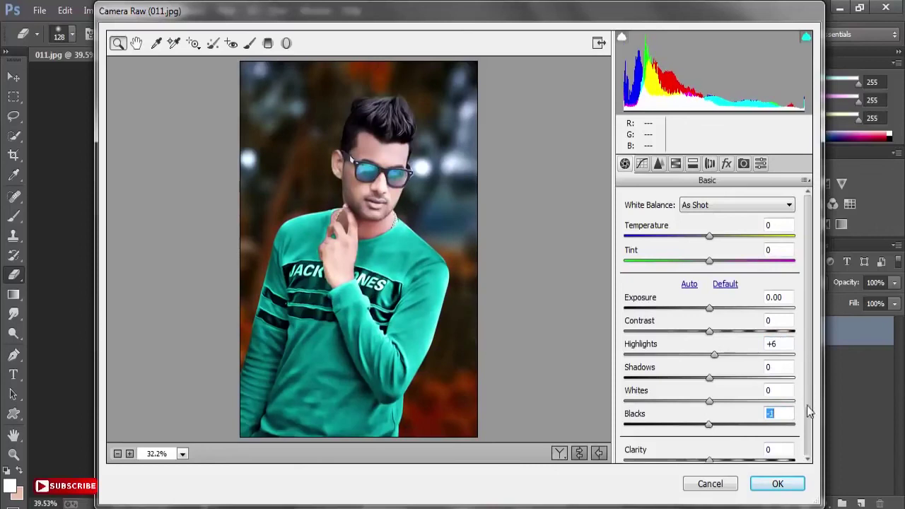
pyautogui.press('Tab')
pyautogui.moveTo(725, 431); pyautogui.dragTo(730, 431)
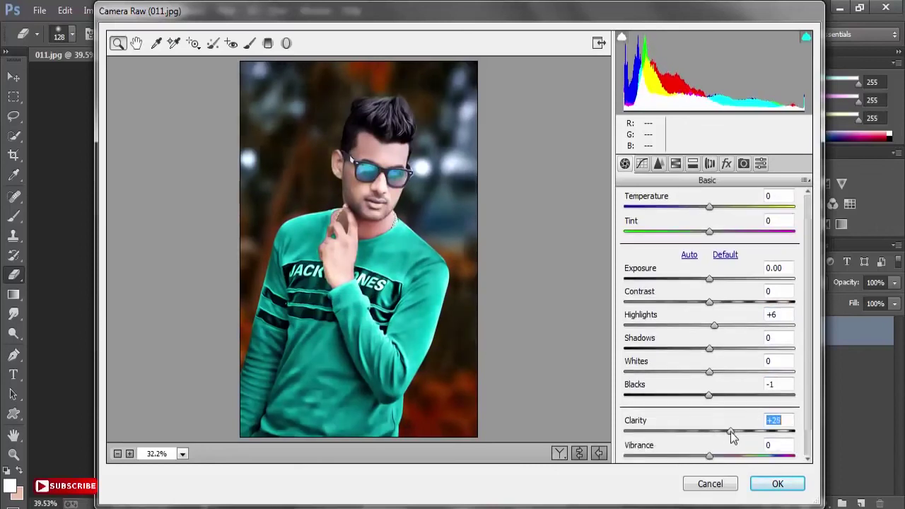
# Set the HSL luminance of Oranges to +7 and Aquas to +13, and apply the Camera Raw filter.
pyautogui.click(675, 164)
pyautogui.moveTo(721, 295); pyautogui.dragTo(724, 296)
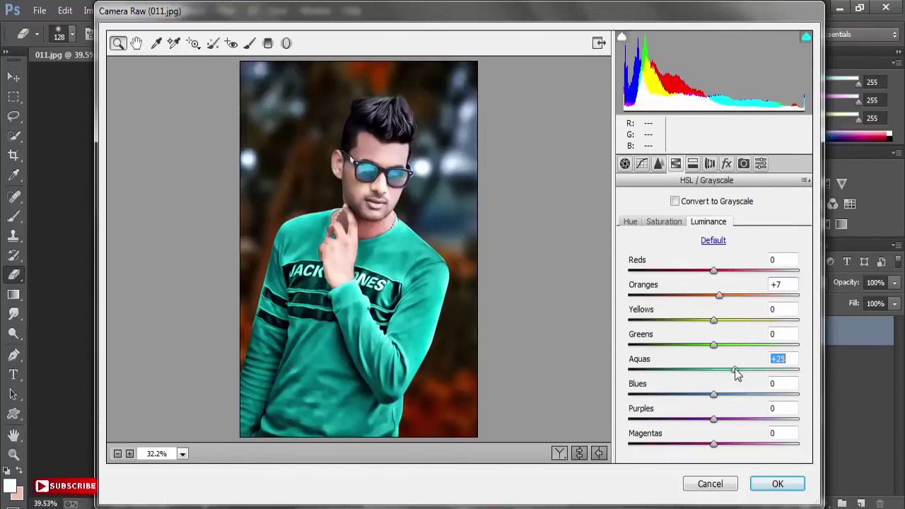
pyautogui.click(735, 369)
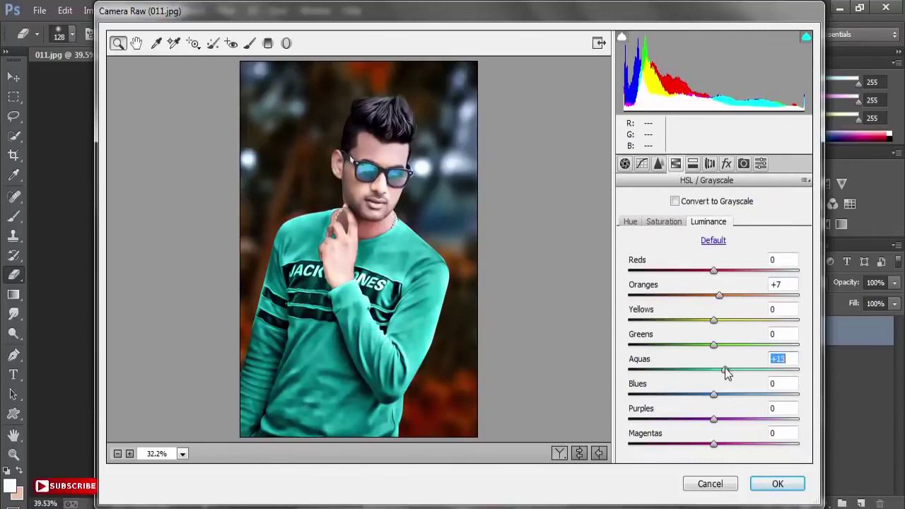
pyautogui.click(777, 483)
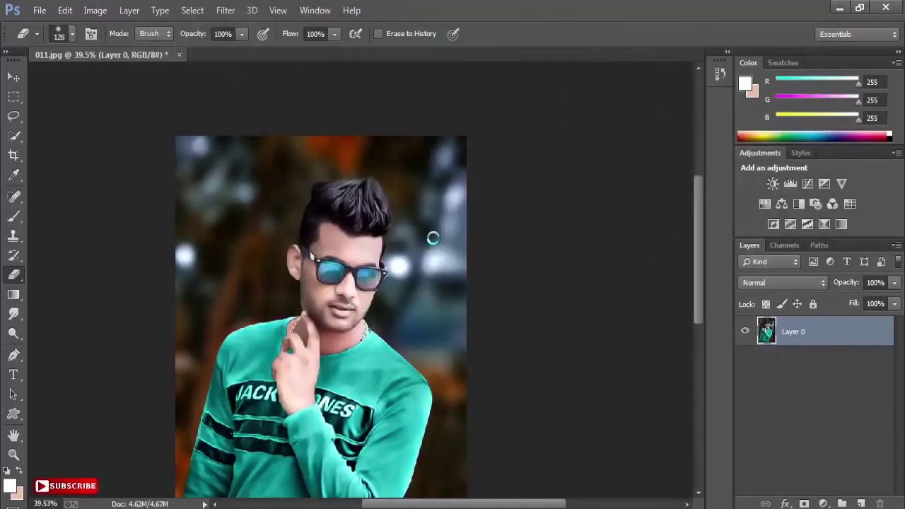
pyautogui.scroll(-1, 396, 203)
pyautogui.scroll(-2, 396, 203)
pyautogui.press('v')
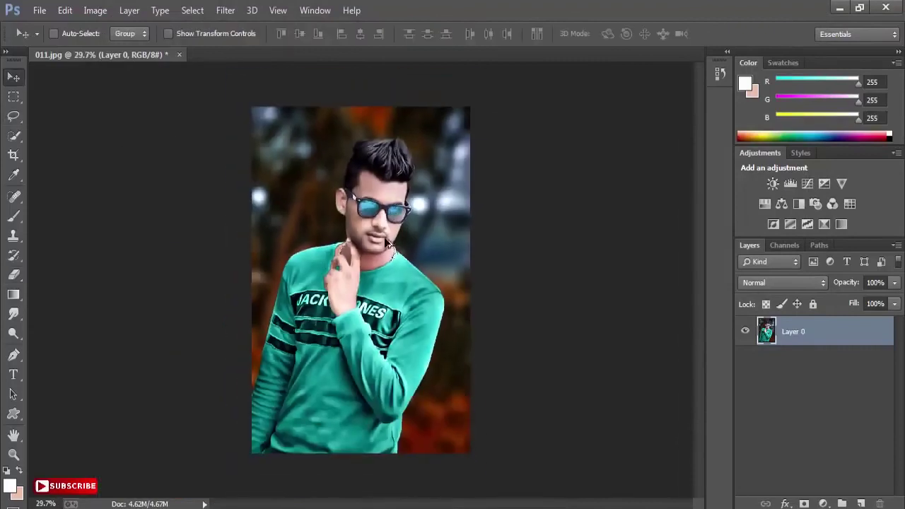
pyautogui.scroll(1, 371, 231)
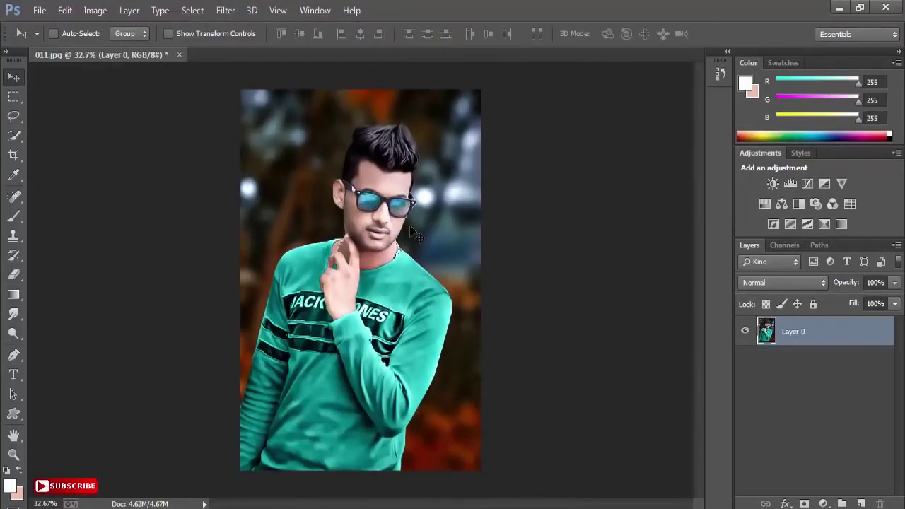